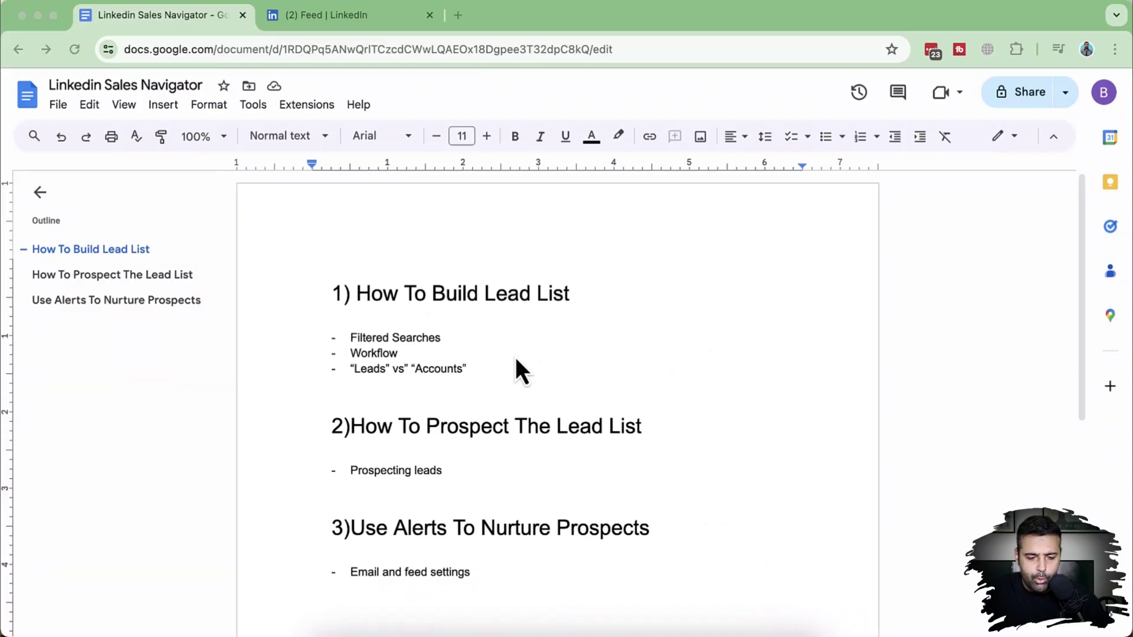
Step: Switch to the LinkedIn feed, open Sales Navigator and bring up its lead filters
click(475, 320)
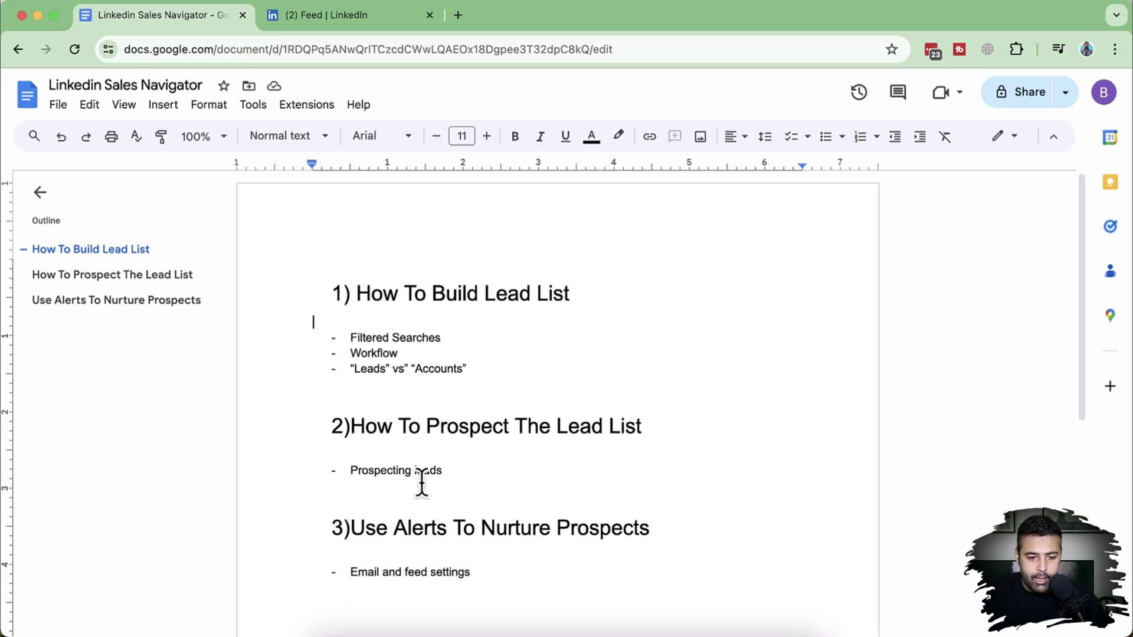
click(338, 26)
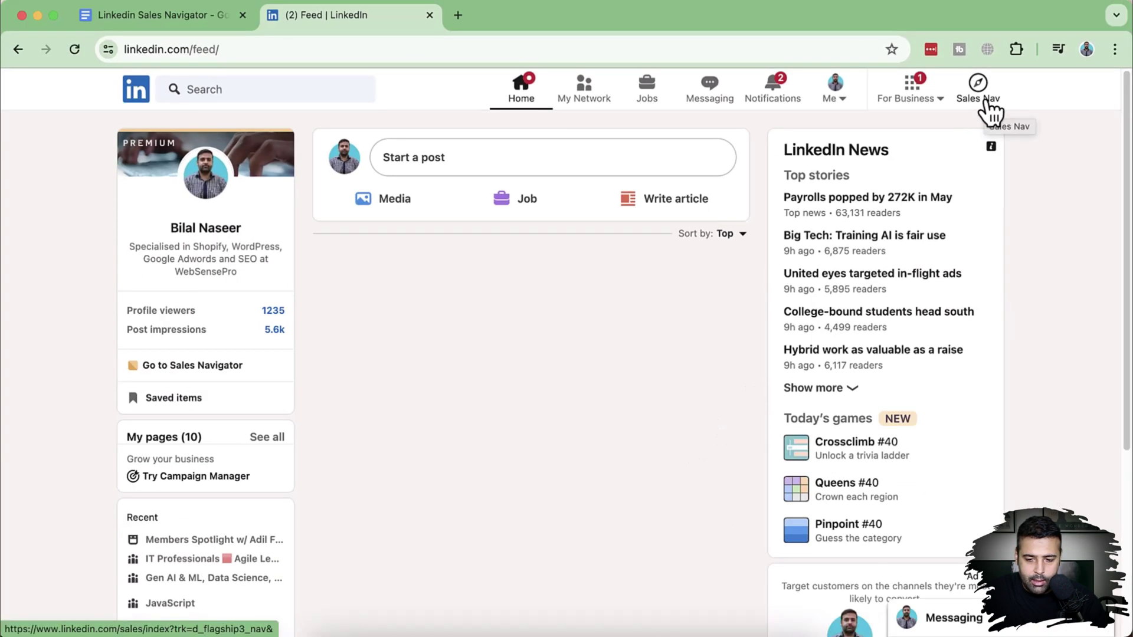
click(1030, 117)
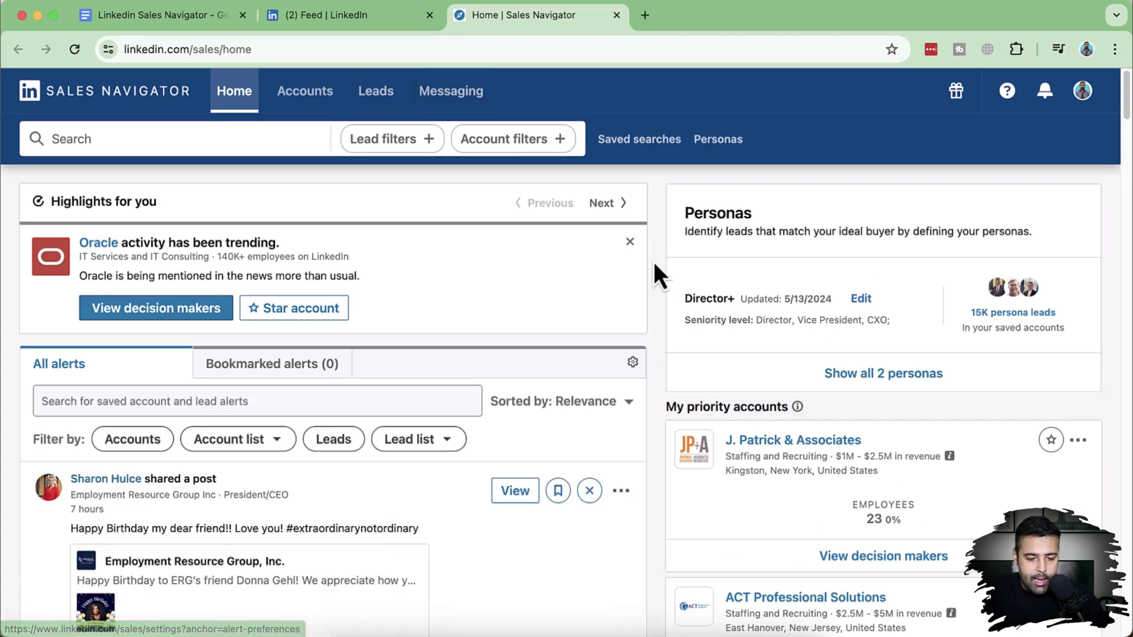
scroll(655, 272, down, 15)
scroll(651, 359, up, 15)
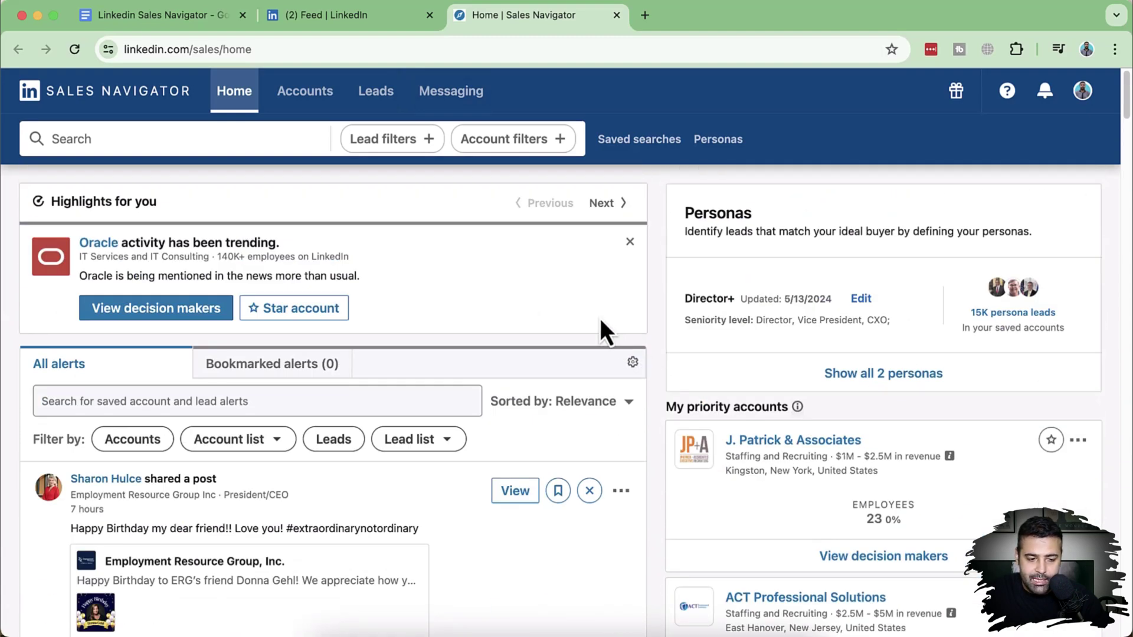
click(384, 142)
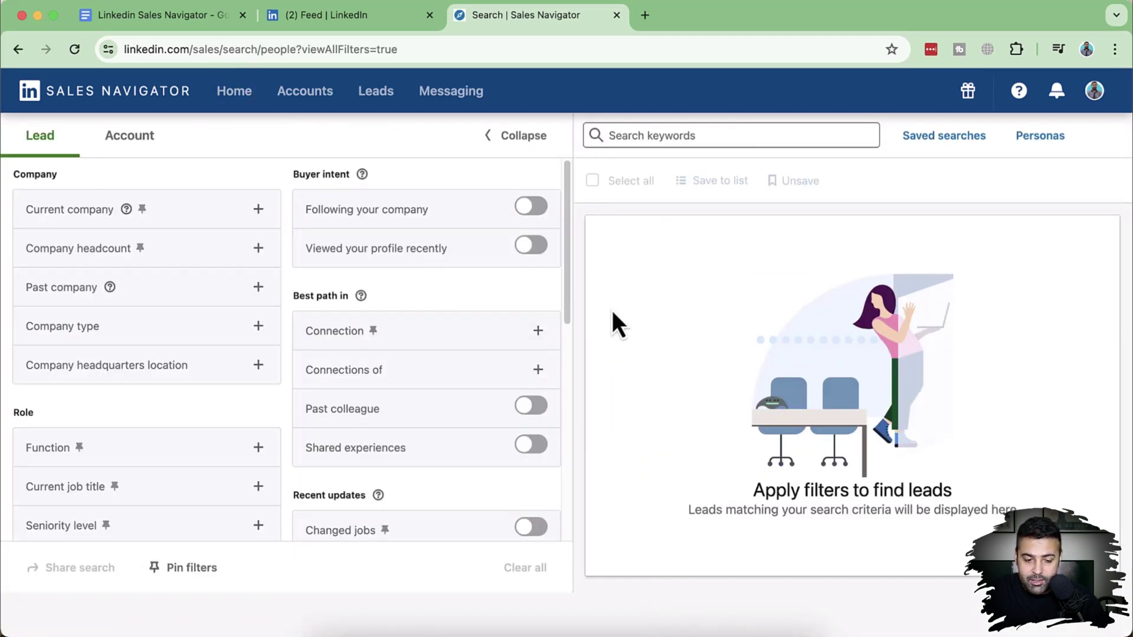
Step: Try the current company filter with J. Patrick & Associates, and remove it after browsing the matching leads
click(260, 211)
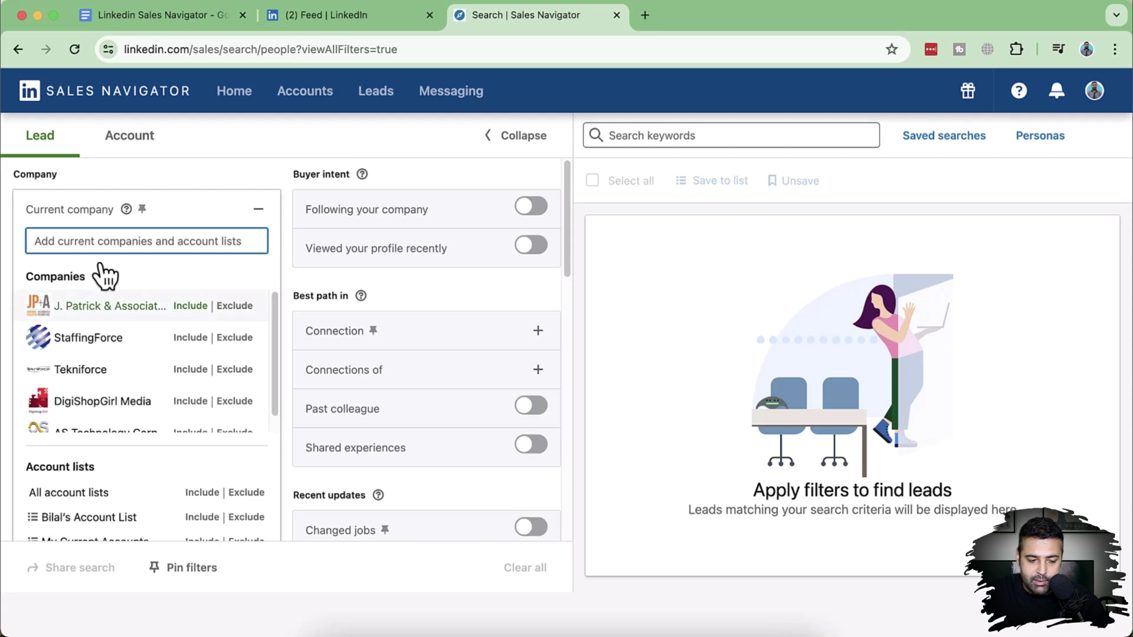
click(190, 306)
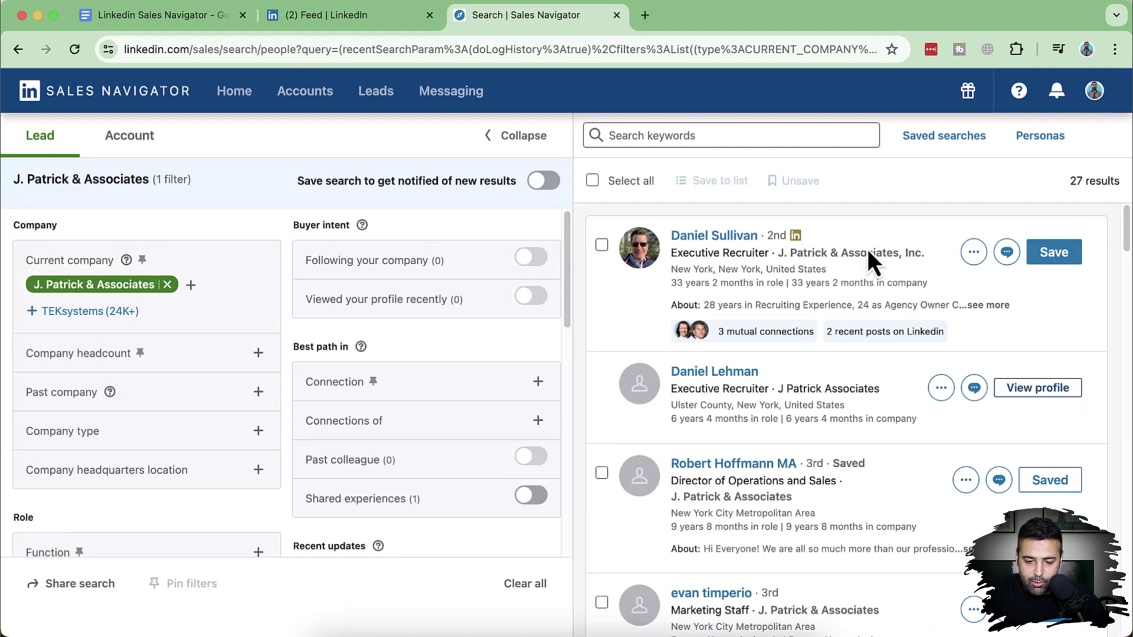
scroll(867, 253, down, 5)
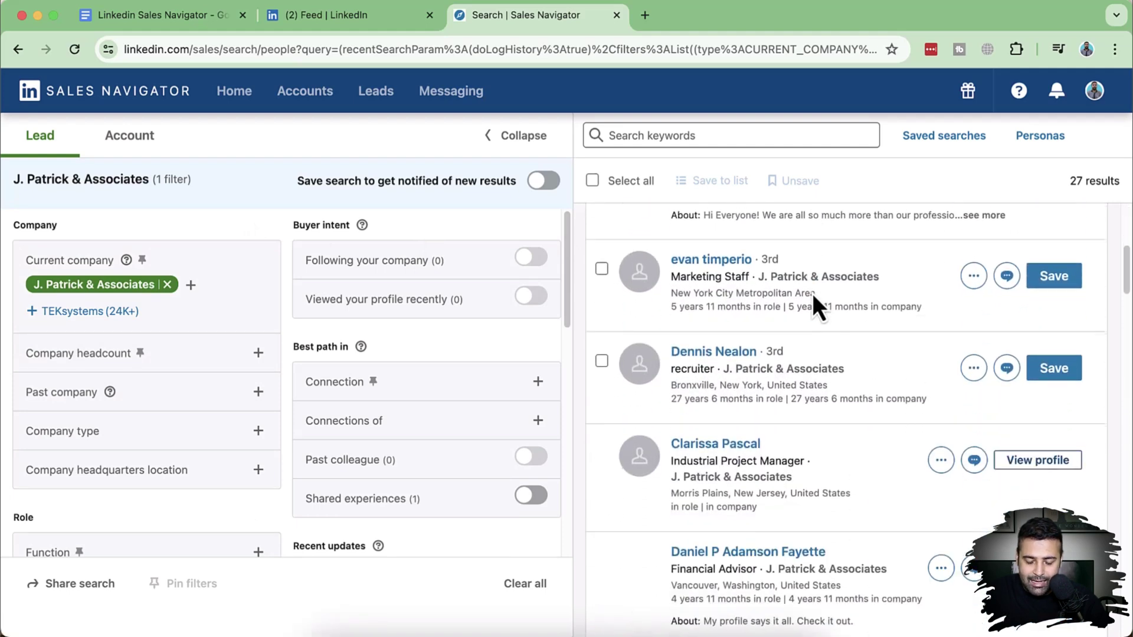
scroll(812, 292, down, 15)
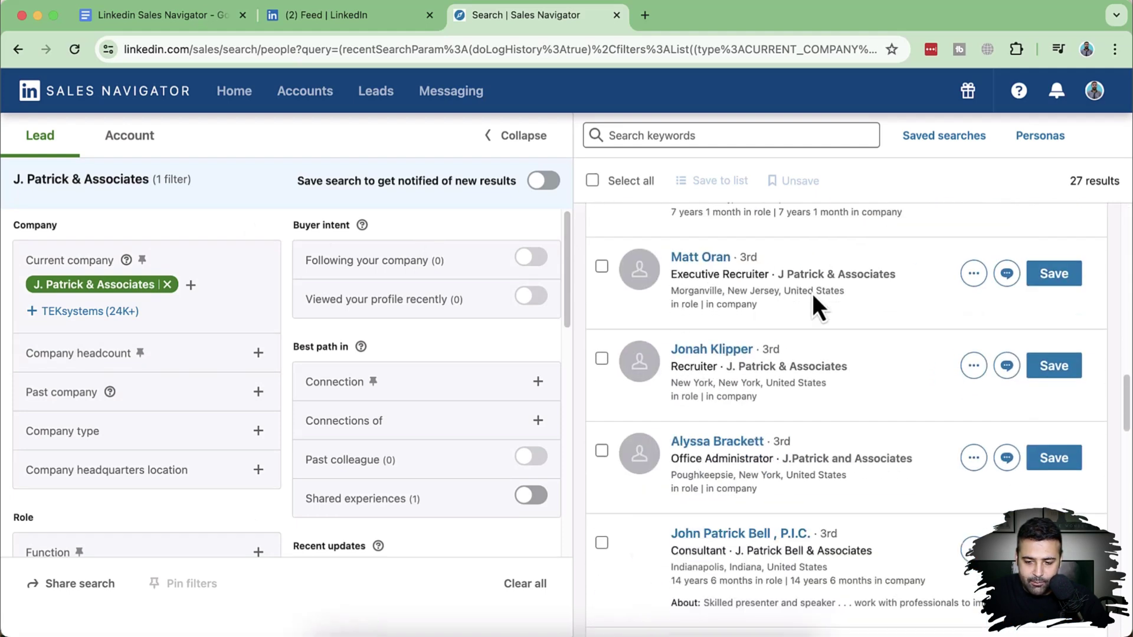
scroll(812, 291, down, 7)
drag(1070, 181, 1120, 180)
scroll(863, 400, up, 20)
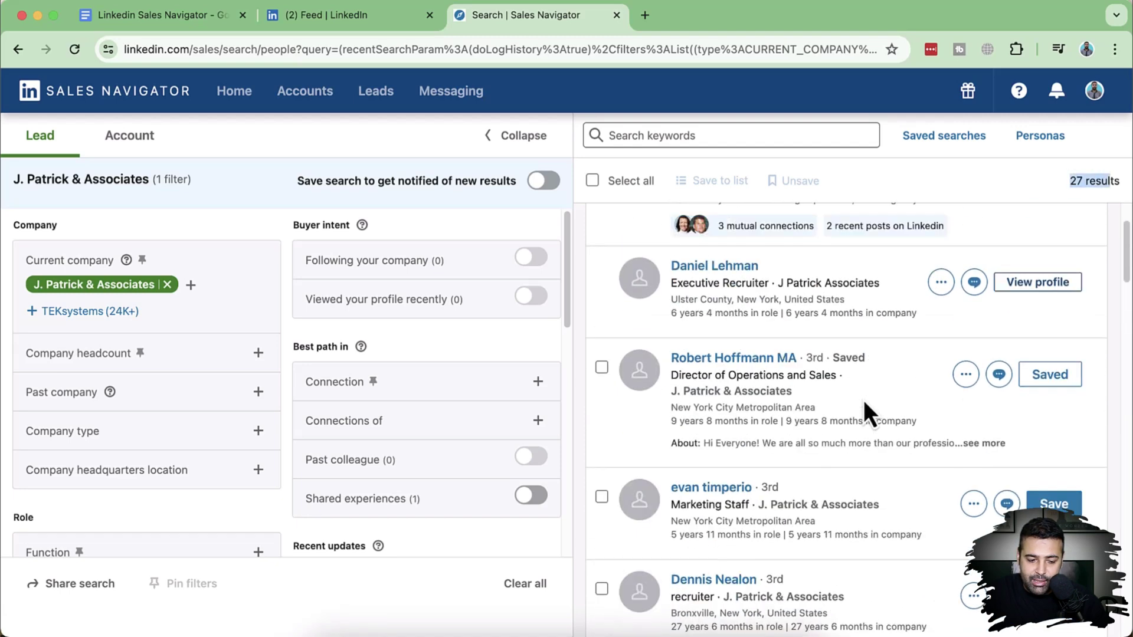
click(167, 285)
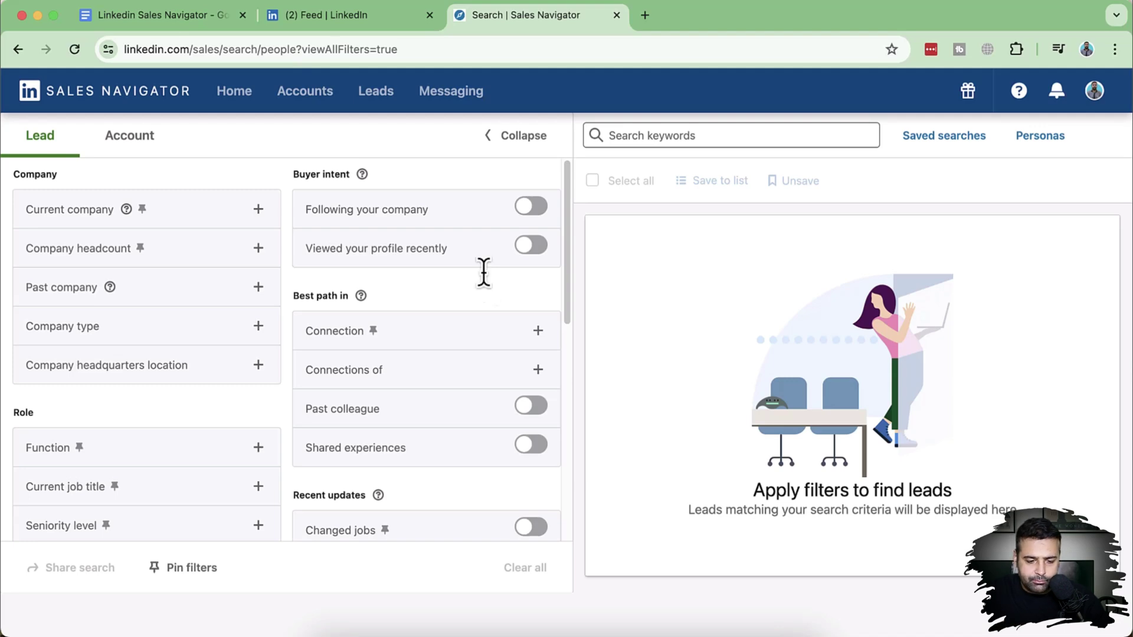
Step: Filter the leads by company headcount, selecting Self-employed and 1-10
click(222, 262)
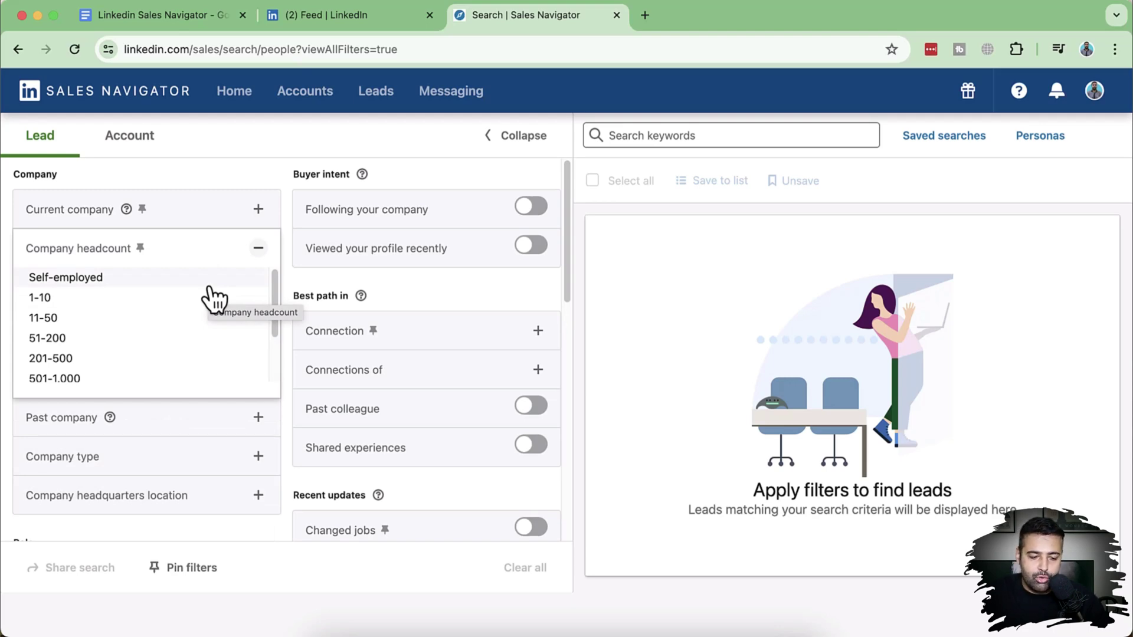
click(134, 278)
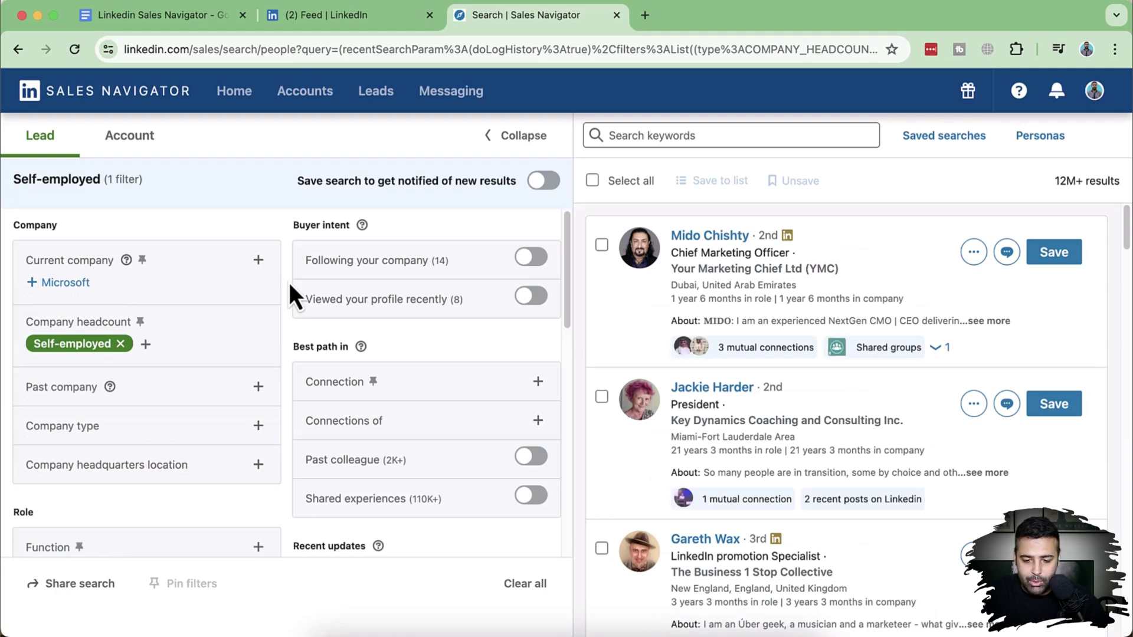
click(146, 344)
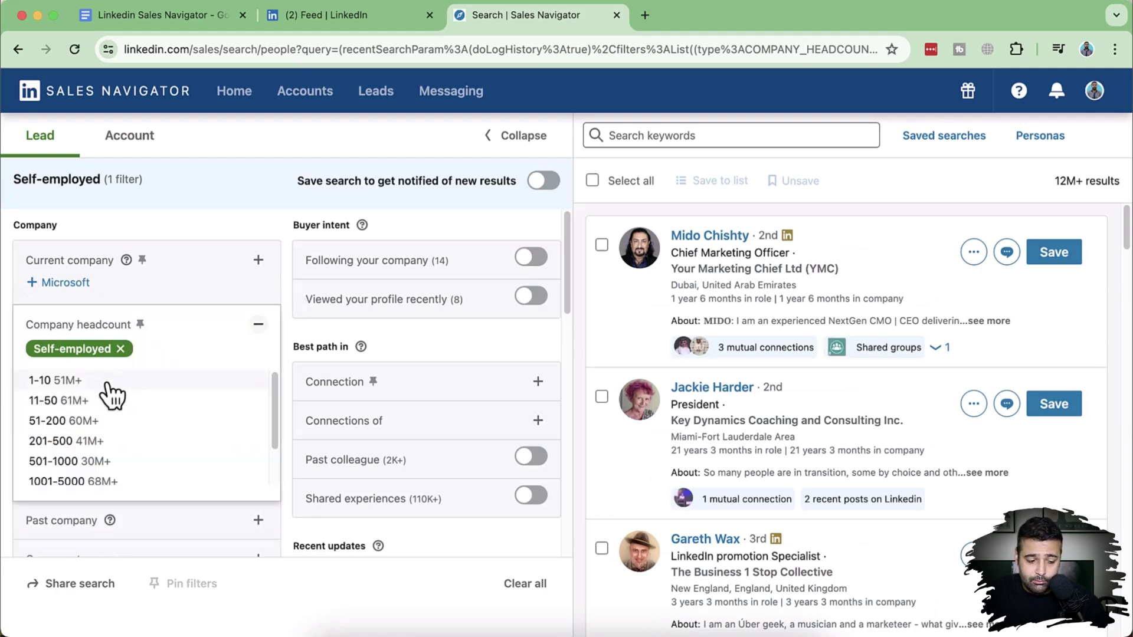
click(140, 382)
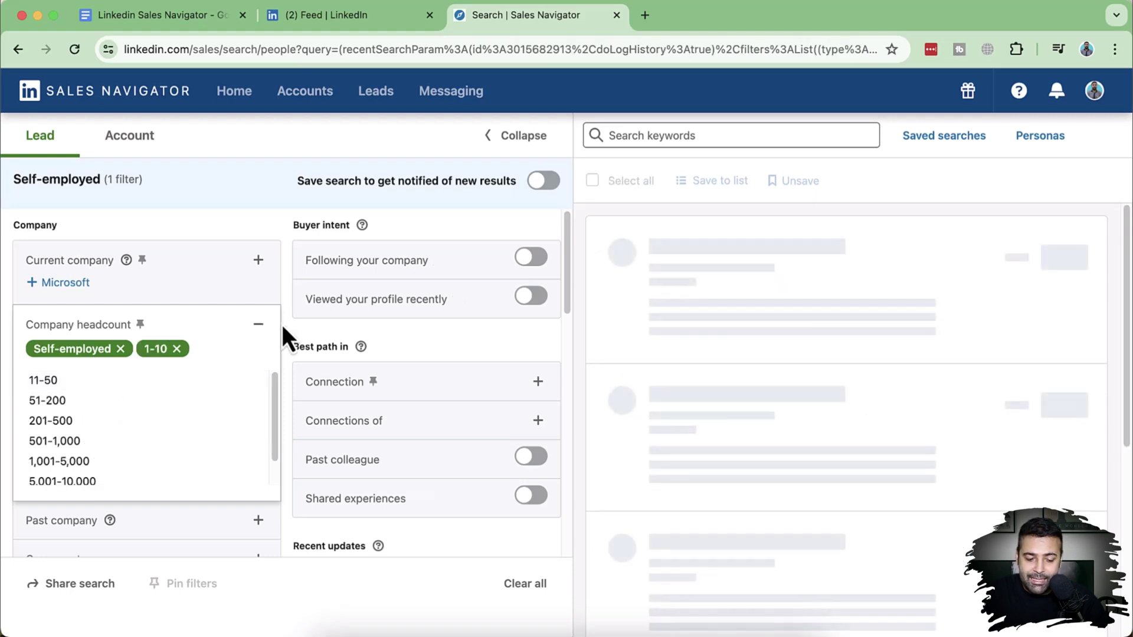
click(282, 325)
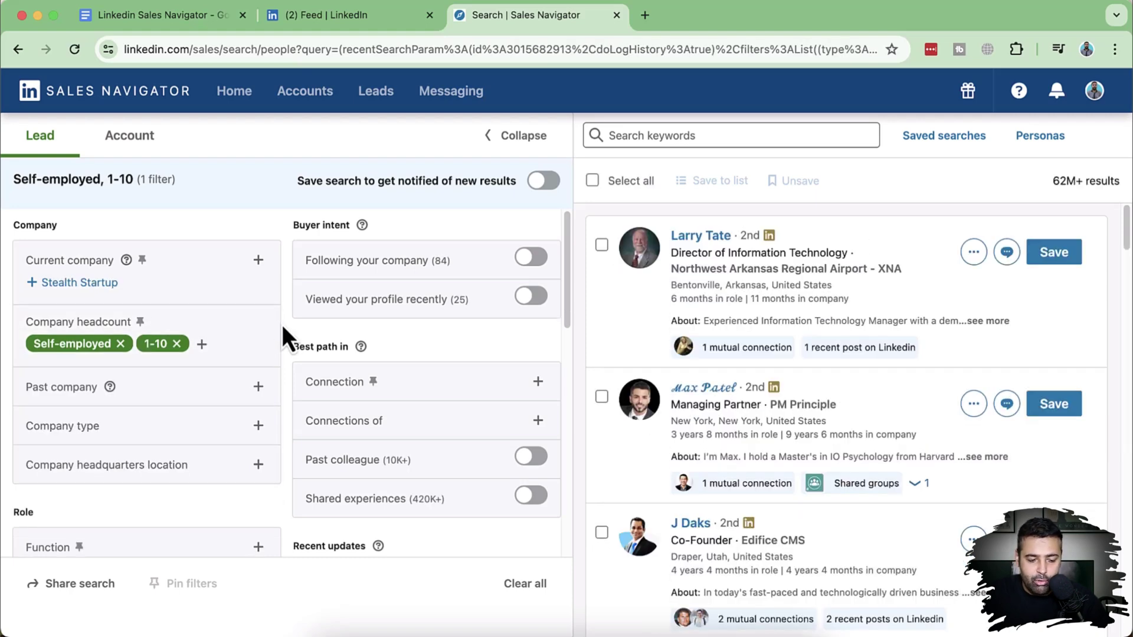
Step: Examine the options of the company type filter without choosing one
scroll(277, 348, down, 1)
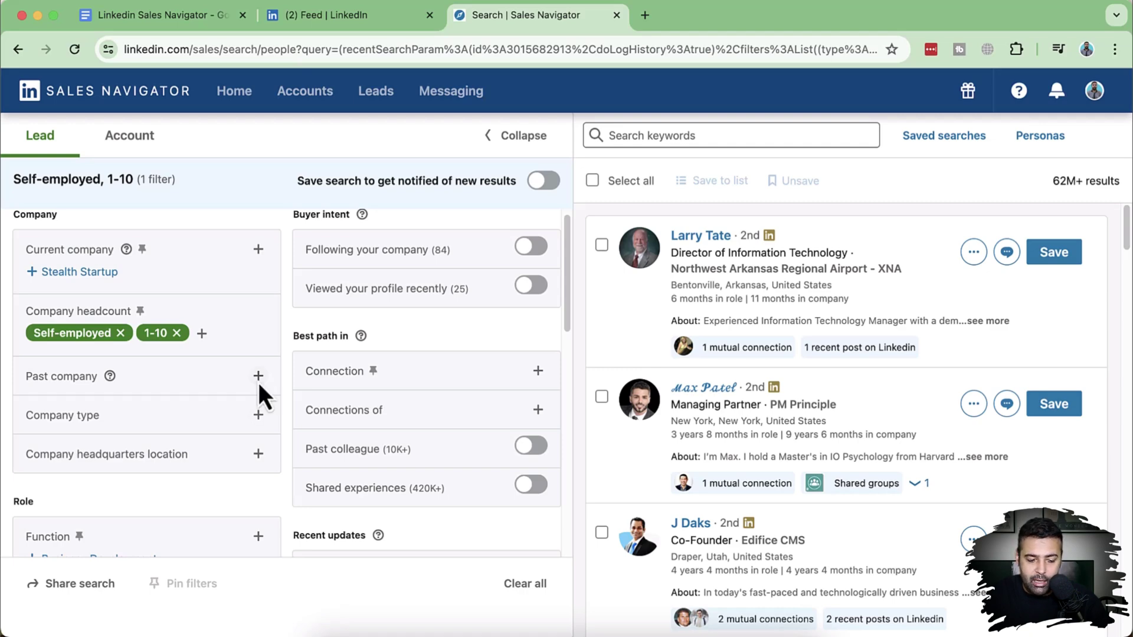
scroll(258, 384, down, 2)
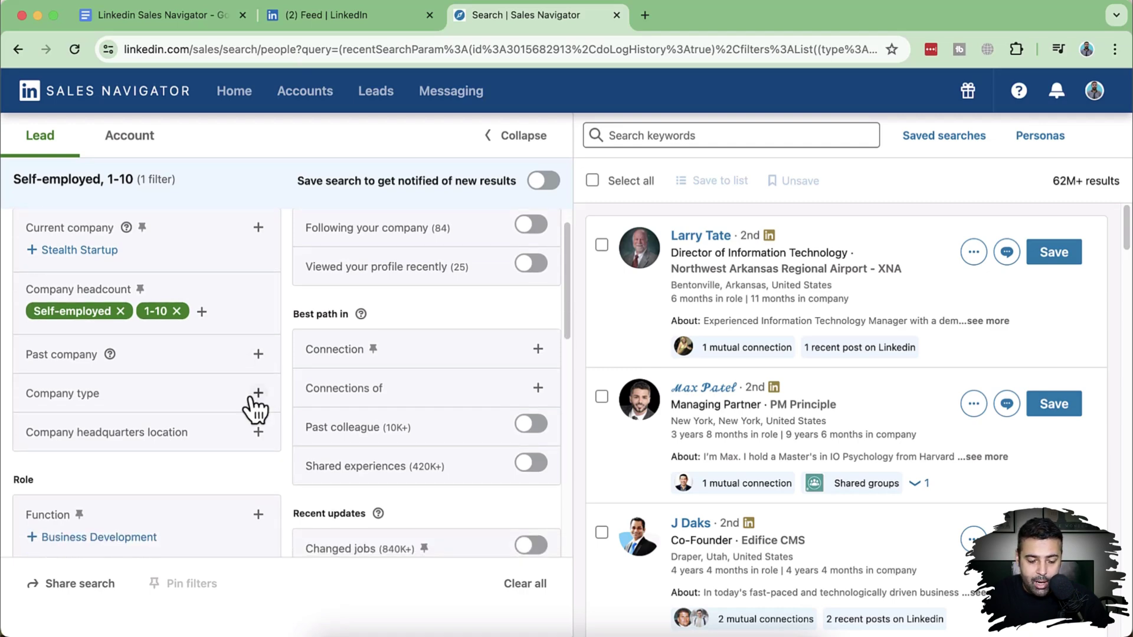
click(258, 393)
scroll(293, 255, down, 1)
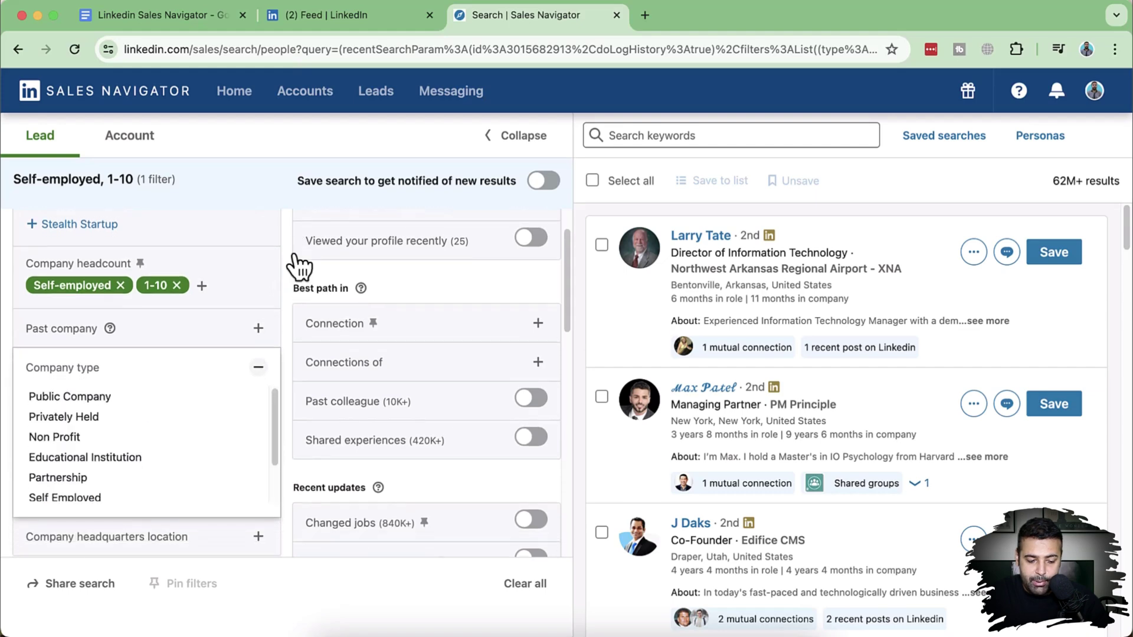
scroll(197, 446, down, 3)
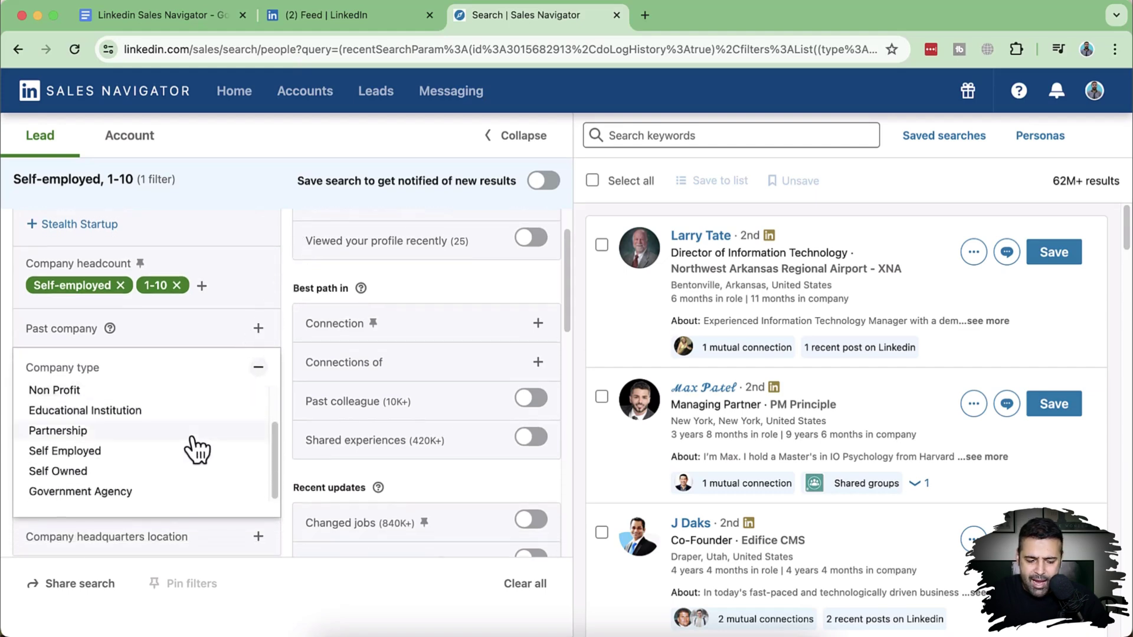
scroll(197, 450, up, 3)
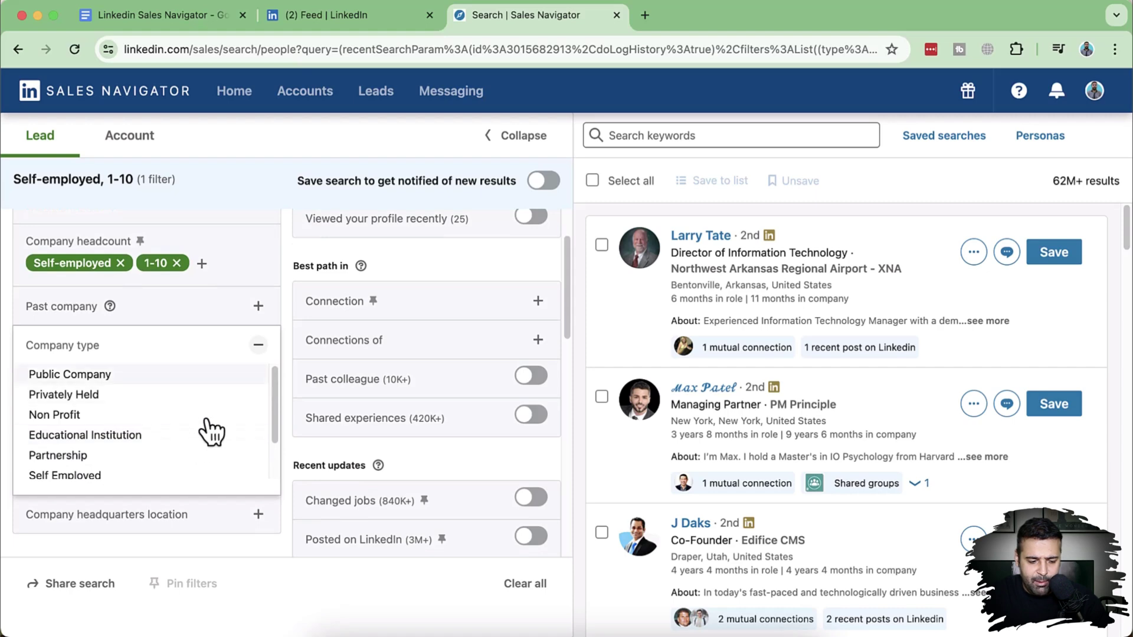
click(277, 334)
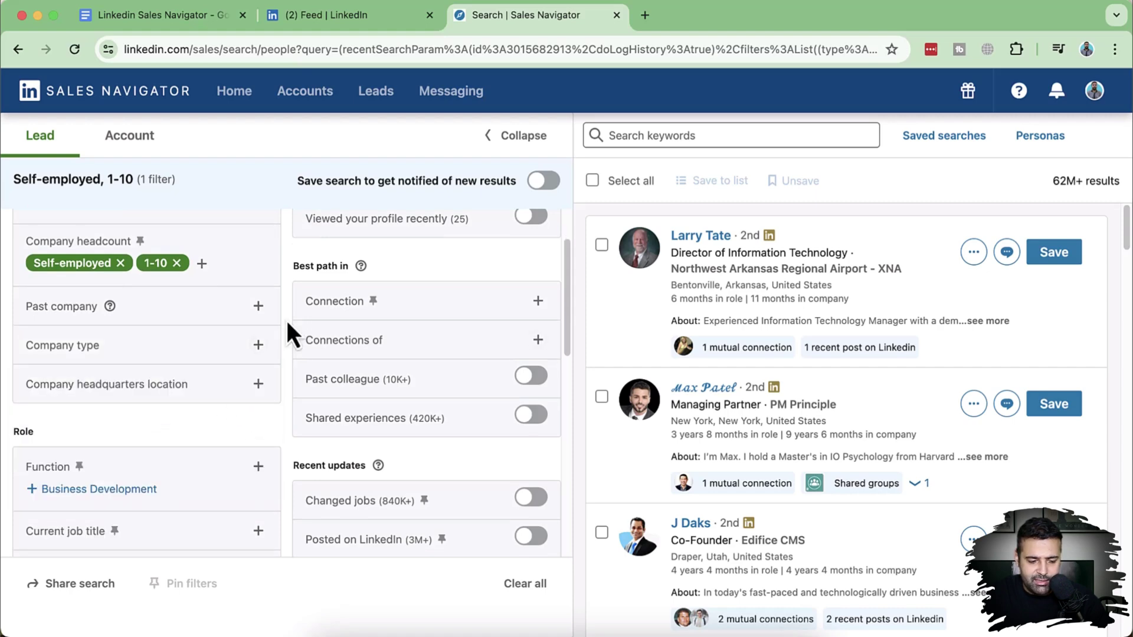
Step: Include New York, United States and Boston, Massachusetts, United States as company headquarters locations
scroll(285, 322, up, 3)
scroll(248, 384, down, 1)
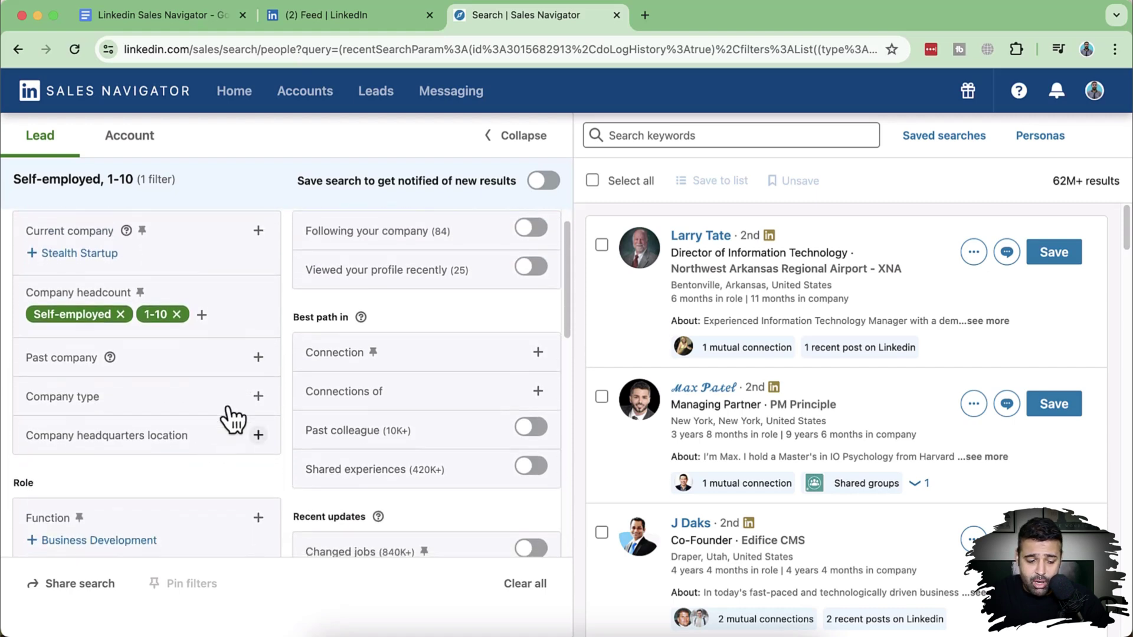
click(258, 435)
scroll(284, 331, down, 4)
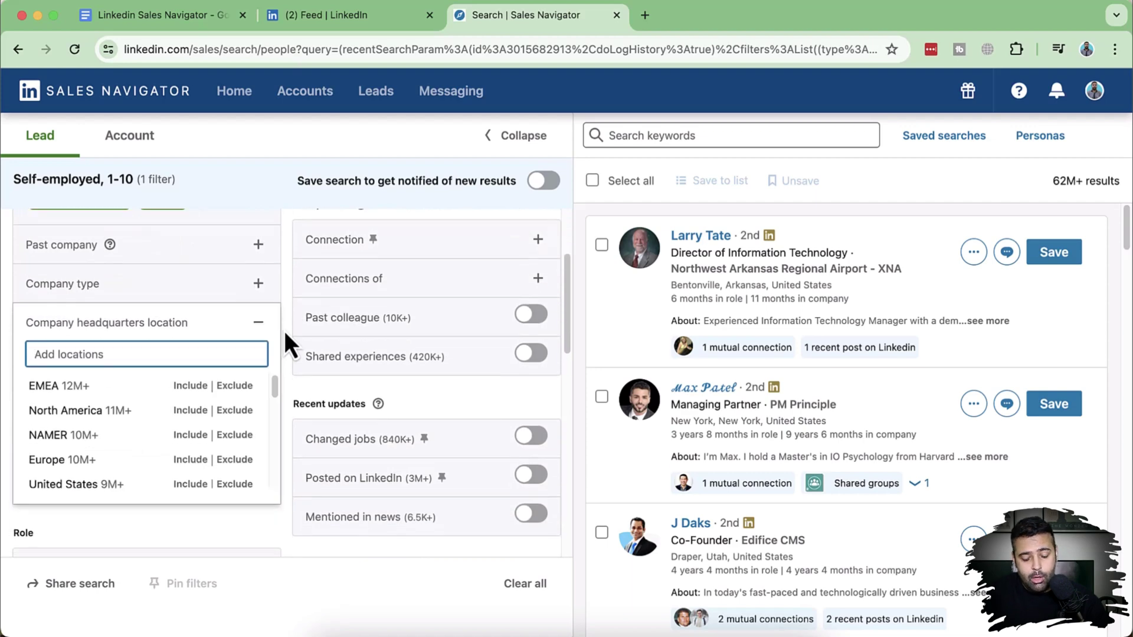
text(new york)
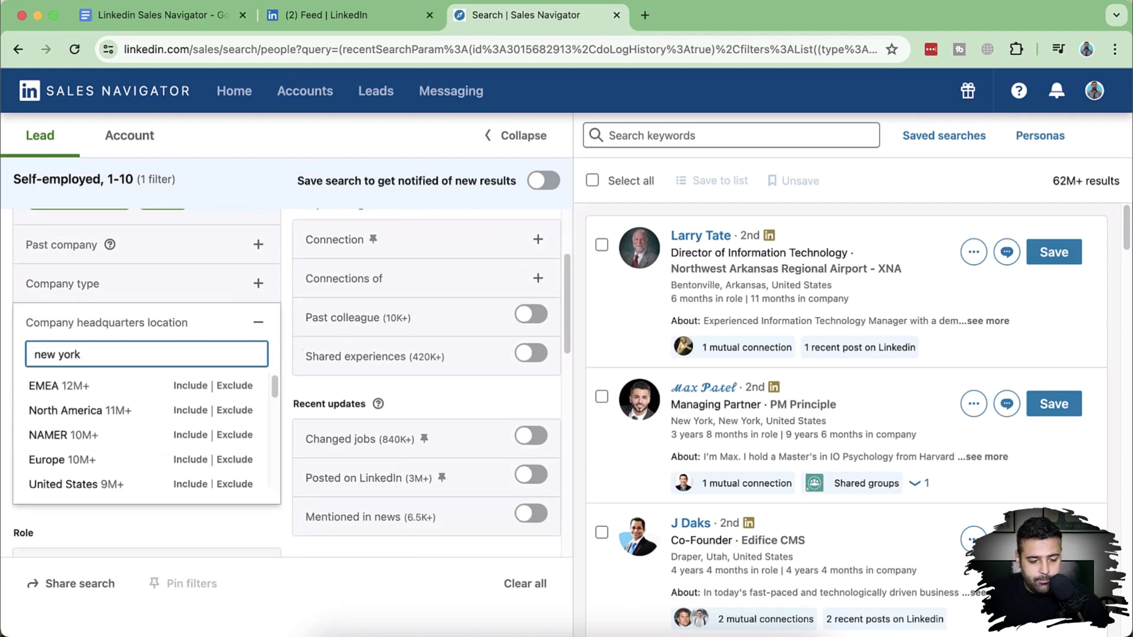
click(190, 386)
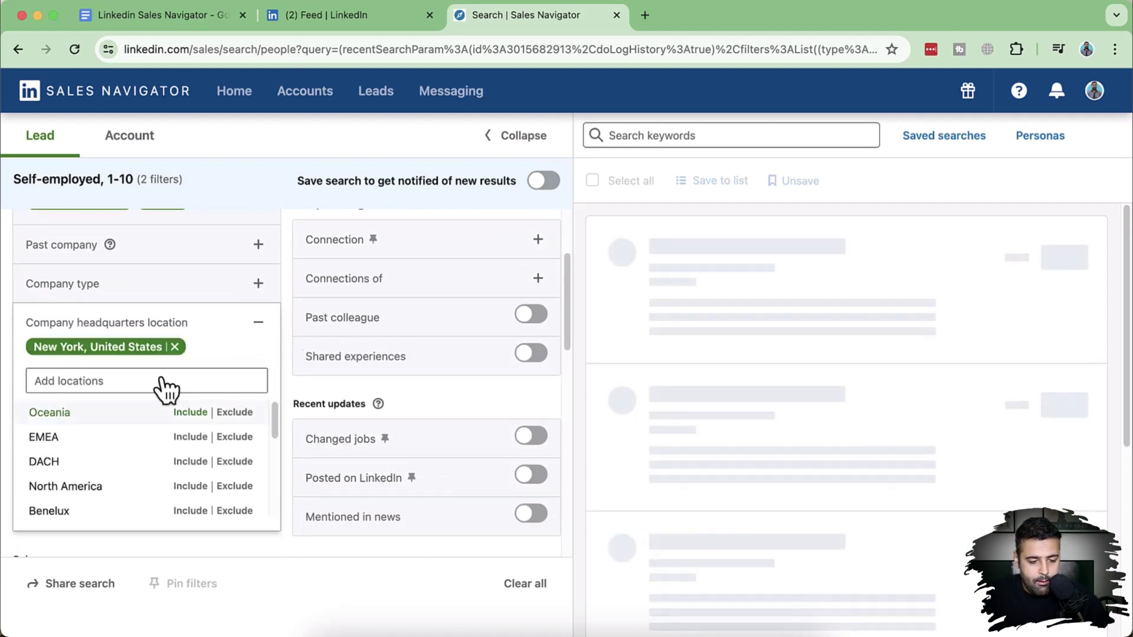
click(169, 381)
text(Bo)
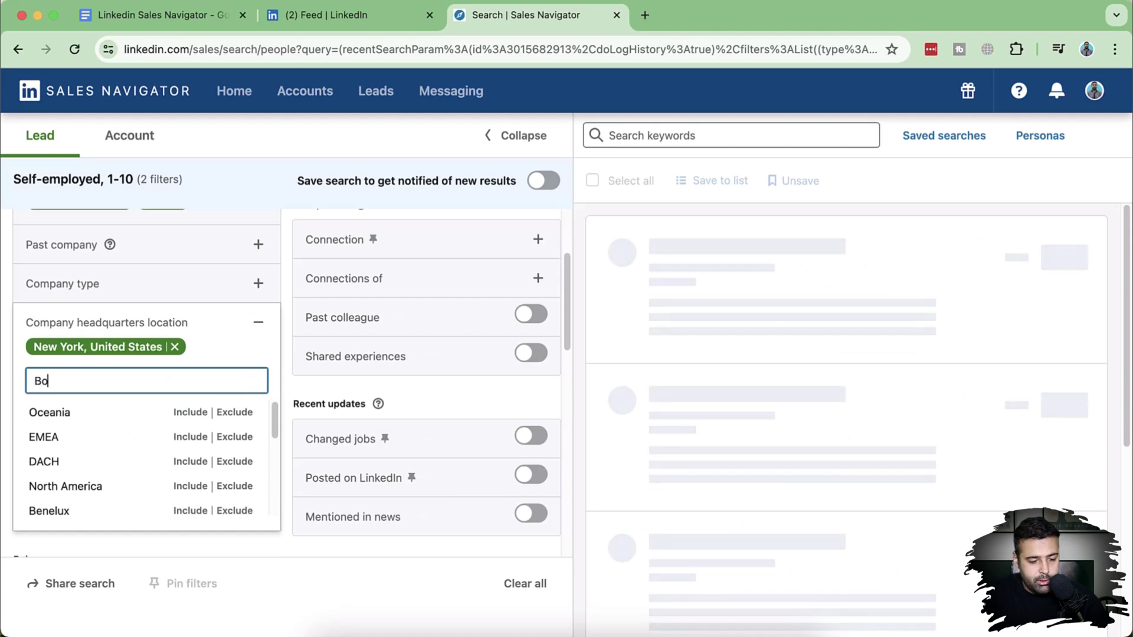
text(ston)
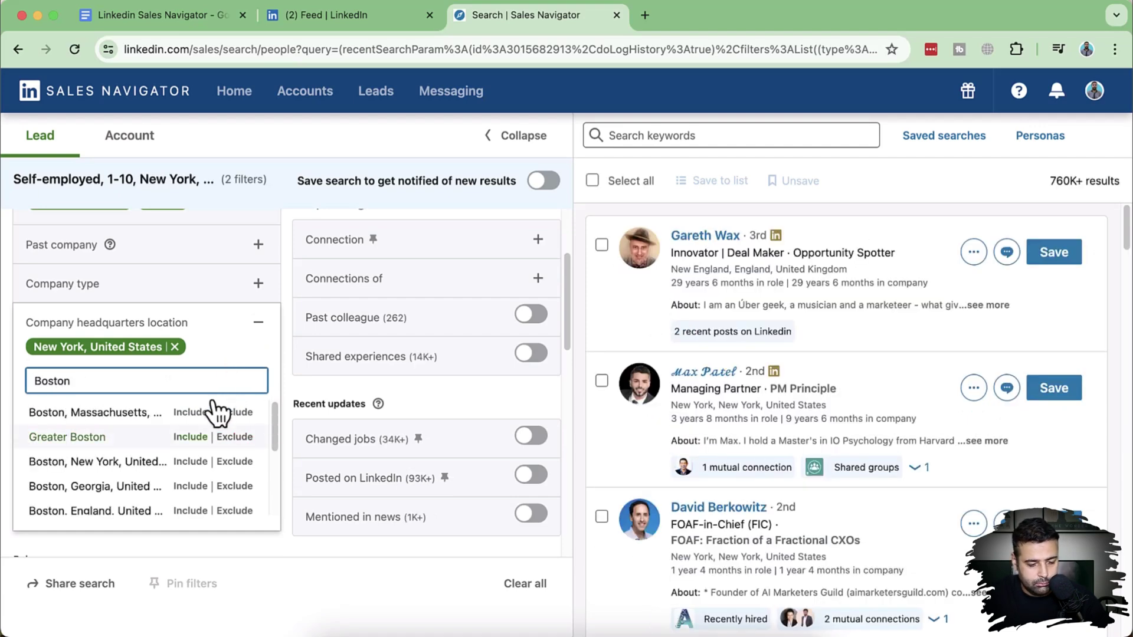
click(197, 412)
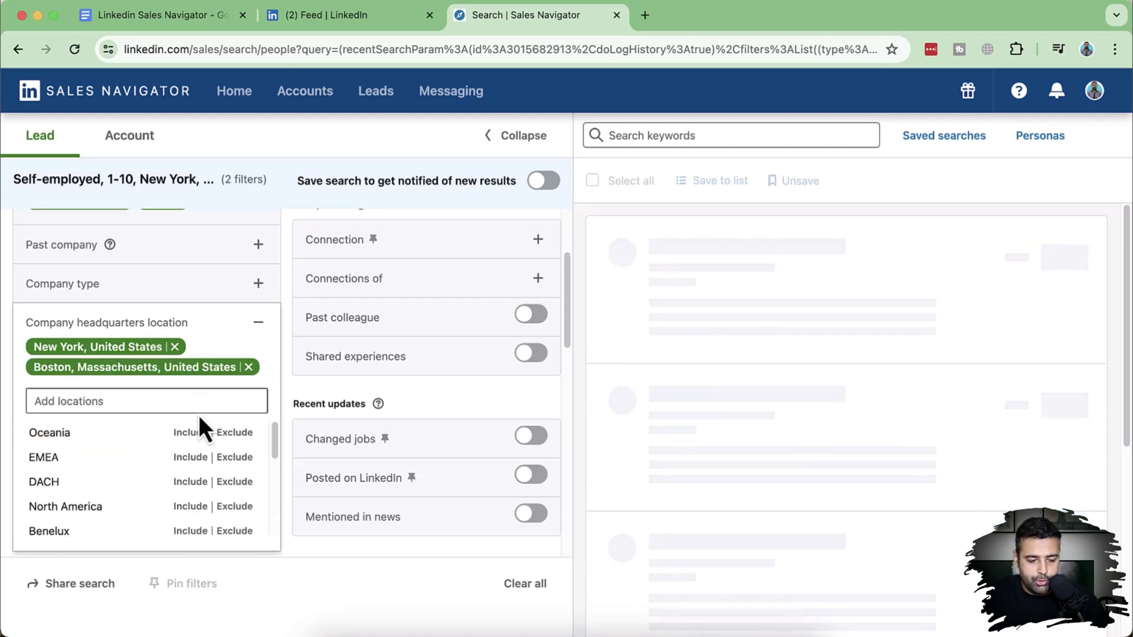
click(124, 407)
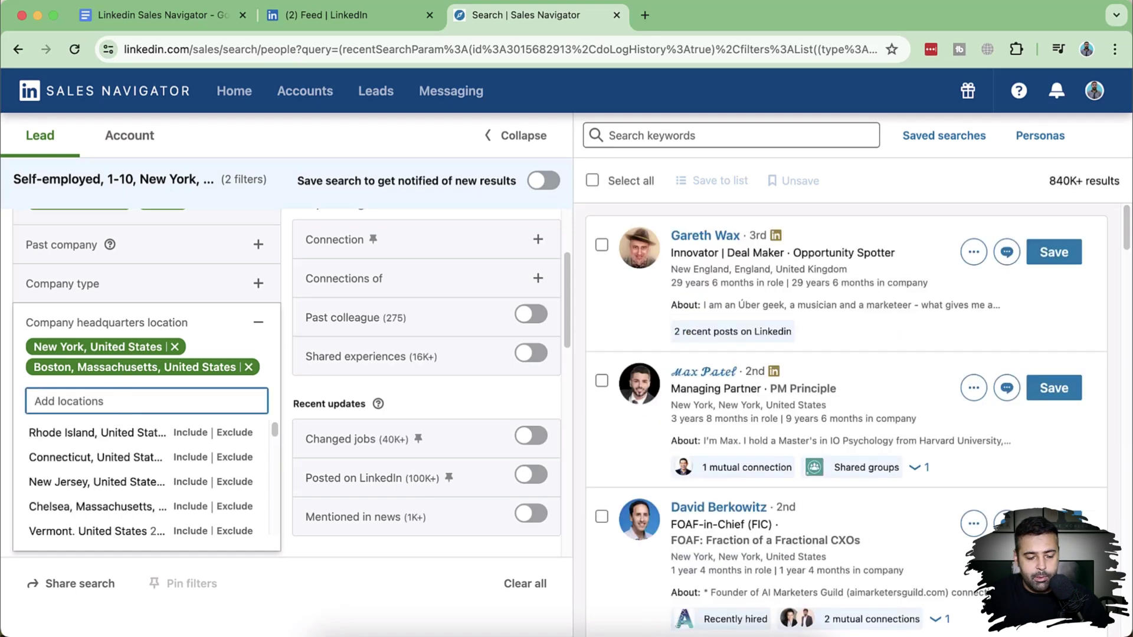
text(massa)
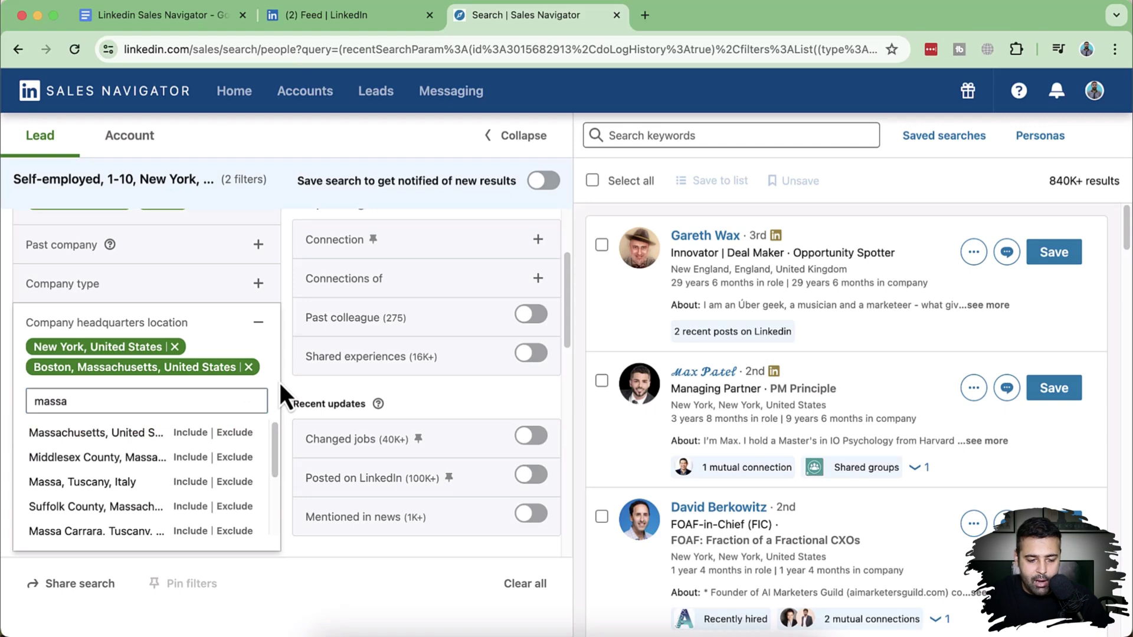
click(236, 405)
key(BackSpace)
key(BackSpace)
key(BackSpace)
key(BackSpace)
key(BackSpace)
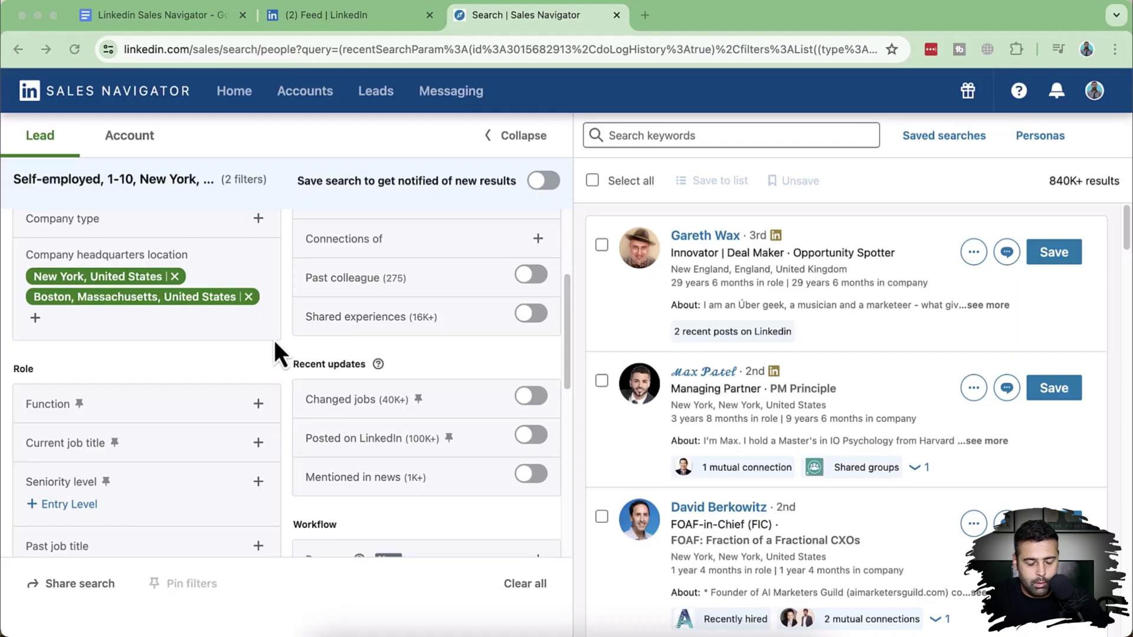
Step: Include Marketing in the function filter of the role criteria
scroll(237, 354, down, 2)
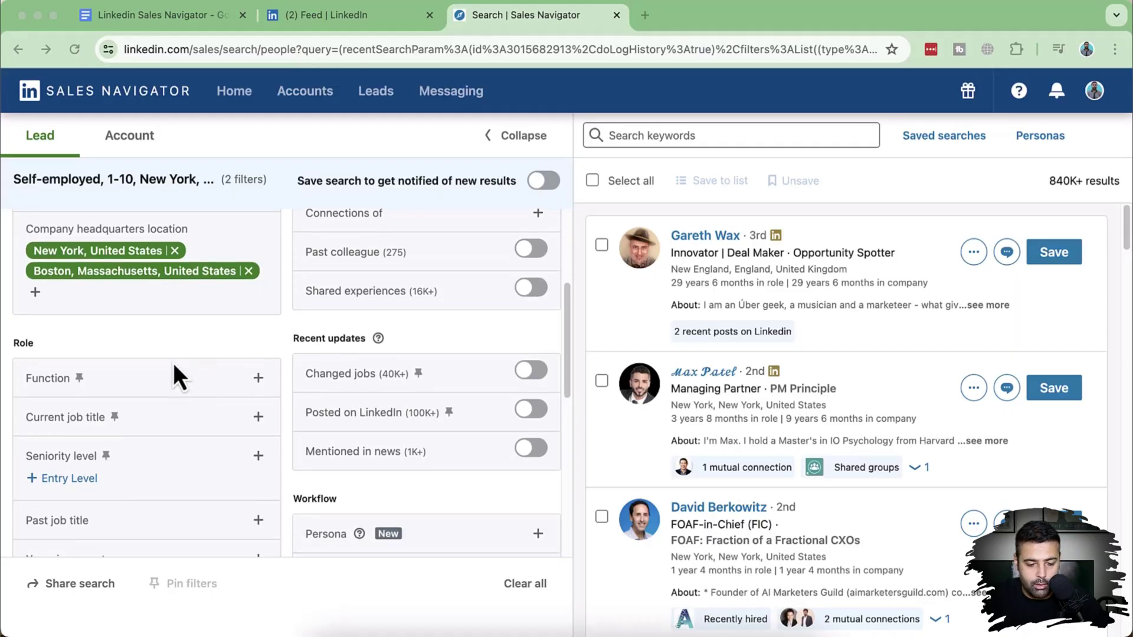
scroll(177, 368, down, 2)
click(243, 327)
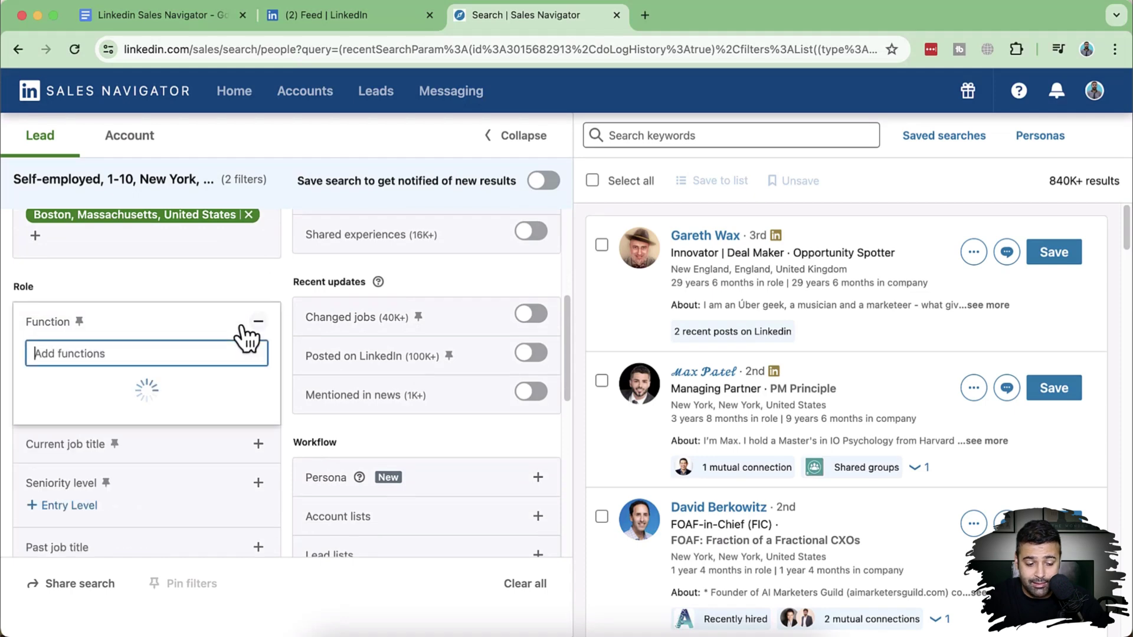
scroll(239, 328, down, 1)
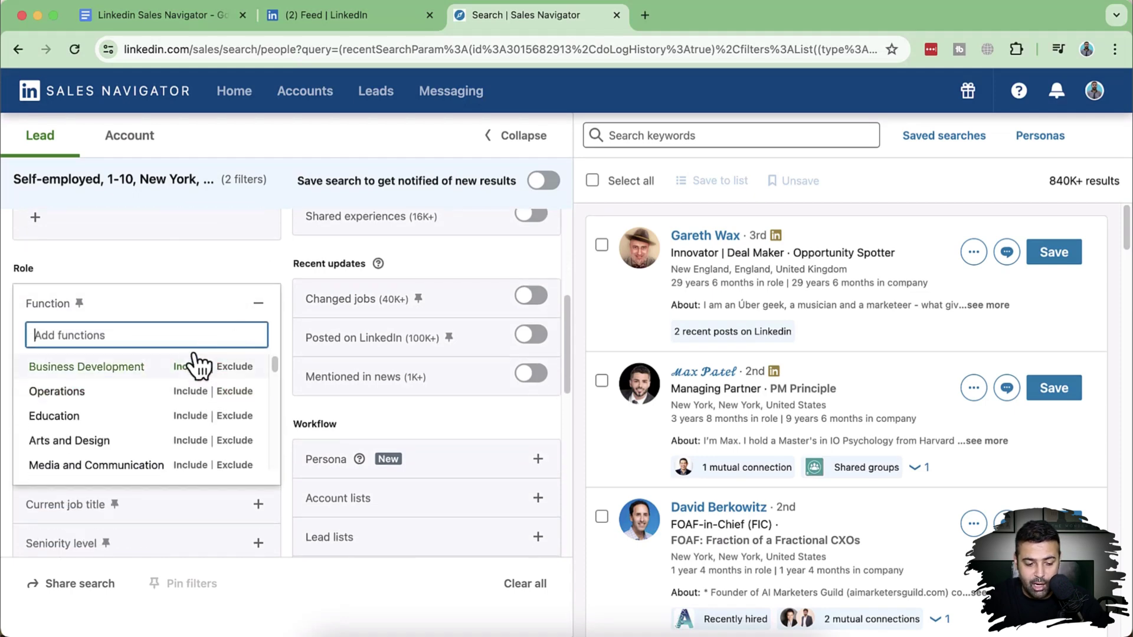
scroll(183, 372, down, 3)
scroll(186, 373, down, 2)
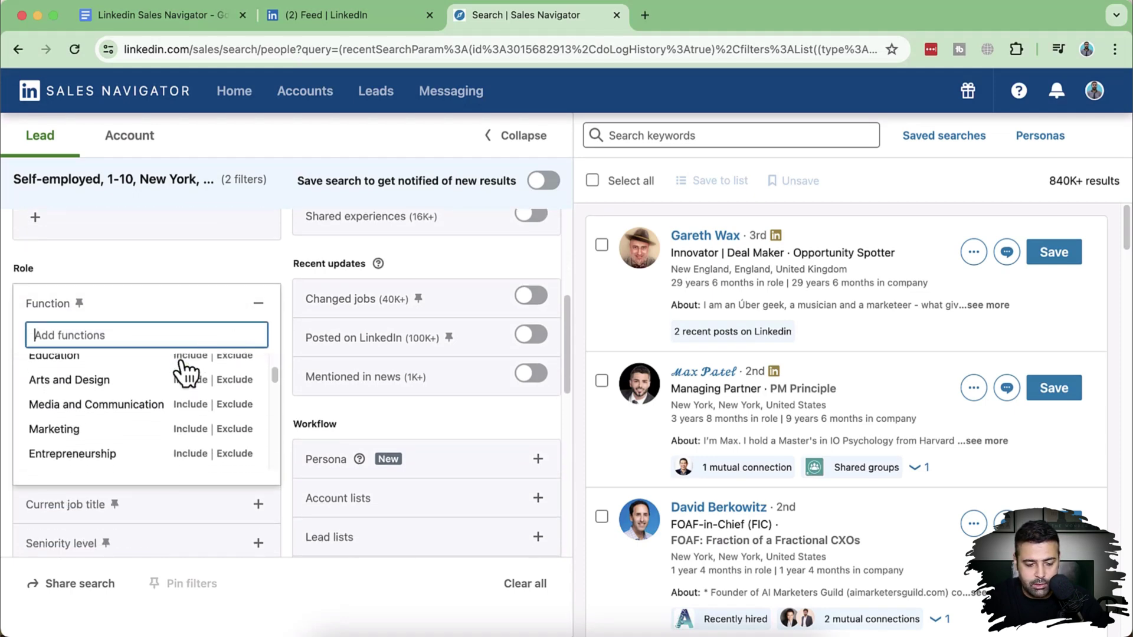
click(199, 406)
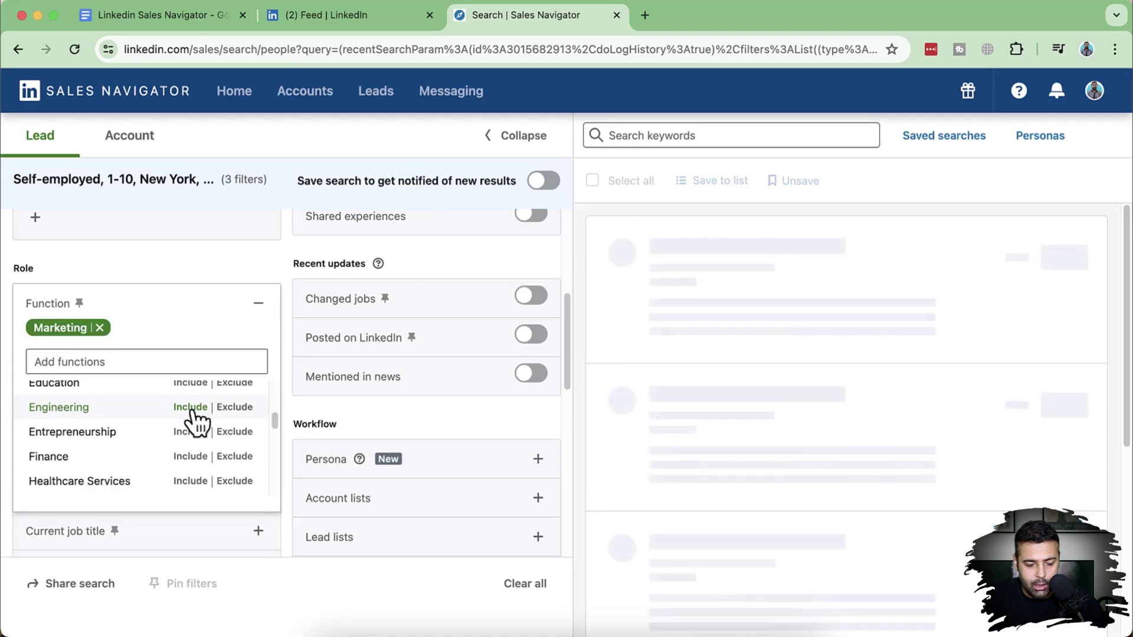
Step: Browse the remaining job functions and include Information Technology alongside Marketing
scroll(185, 431, down, 3)
scroll(183, 433, down, 3)
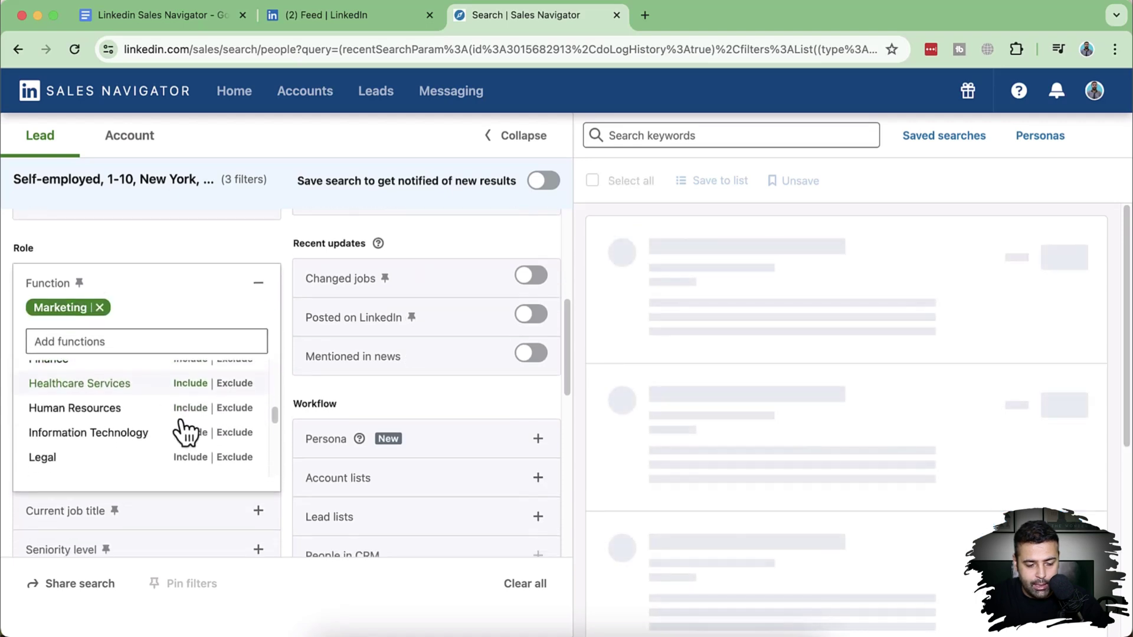
scroll(153, 400, down, 5)
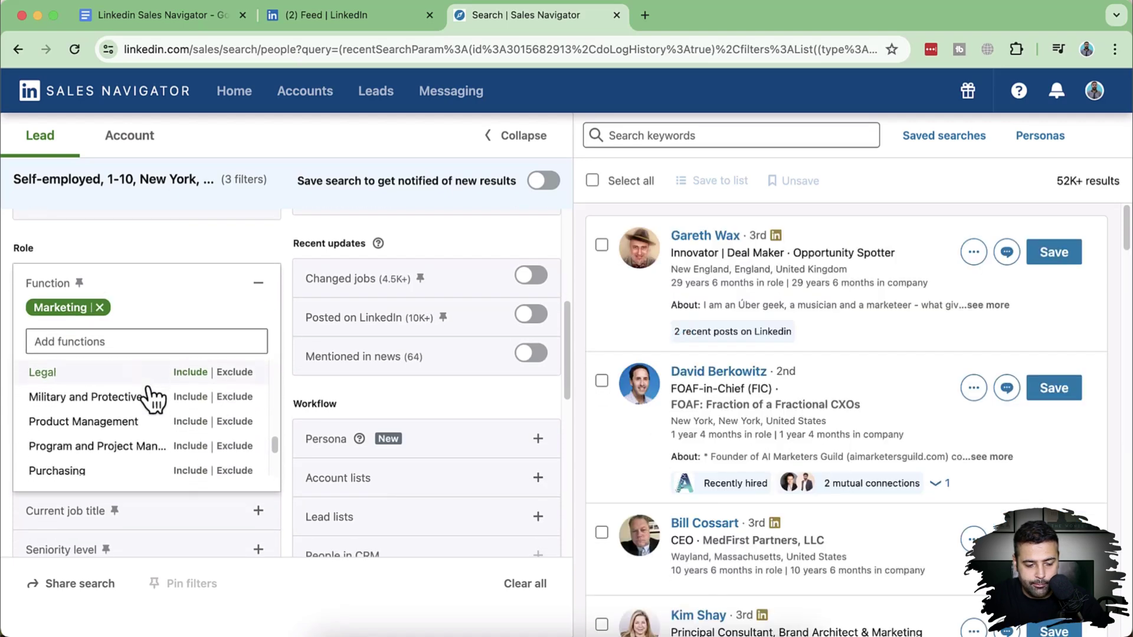
scroll(144, 457, up, 10)
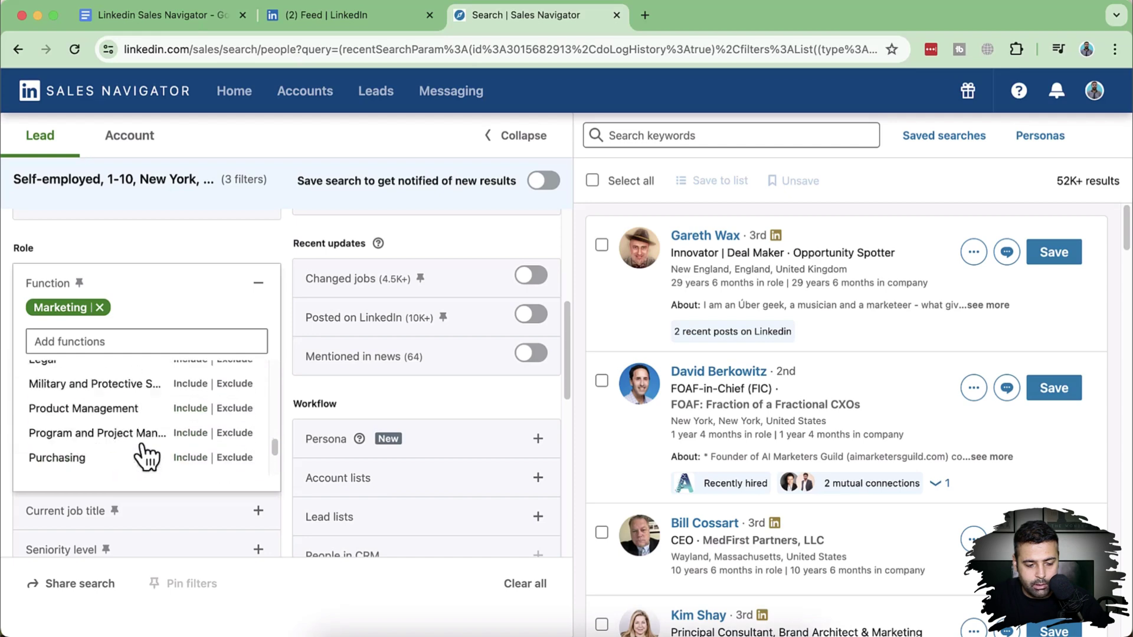
scroll(146, 456, up, 5)
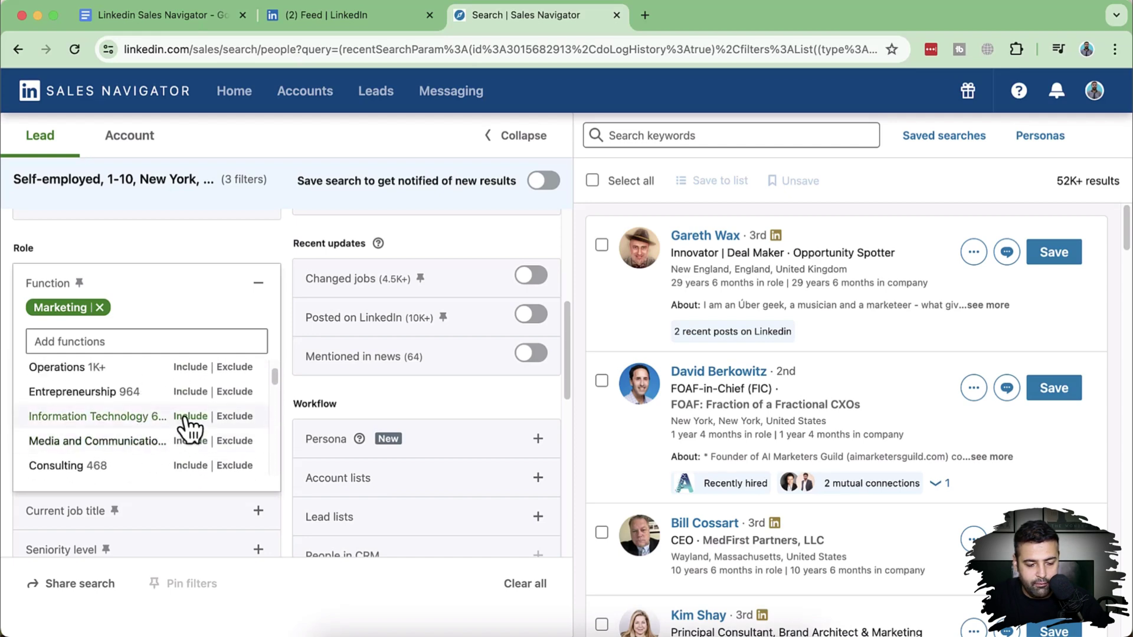
click(190, 417)
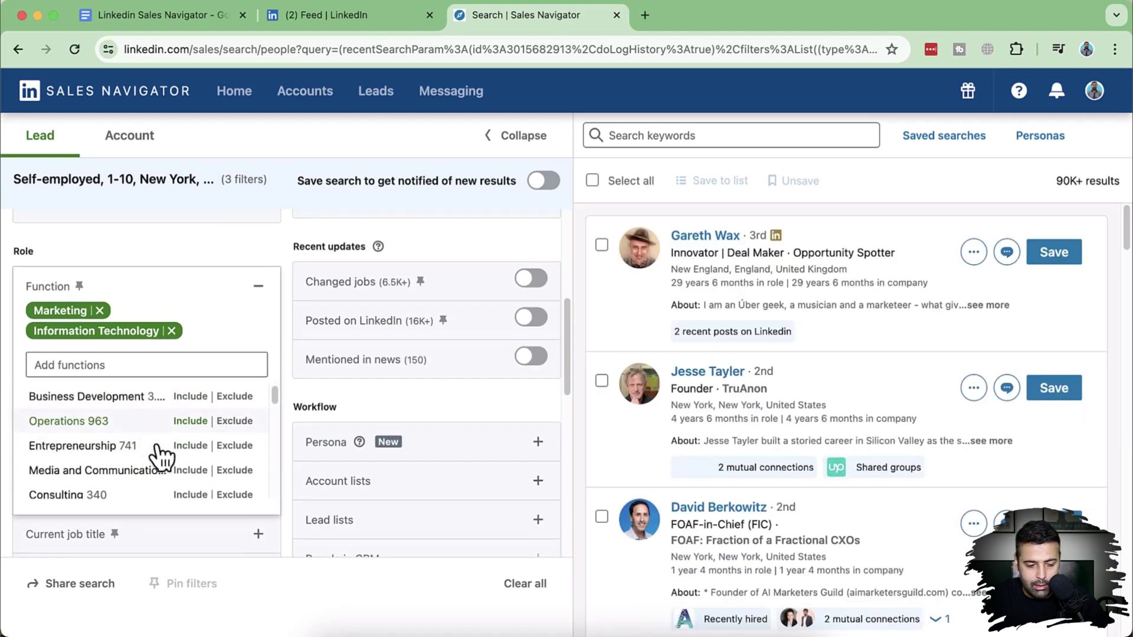
Step: Include Arts and Design as a third job function and close the function filter
scroll(160, 456, up, 2)
scroll(159, 455, down, 3)
scroll(159, 456, up, 1)
scroll(159, 456, down, 1)
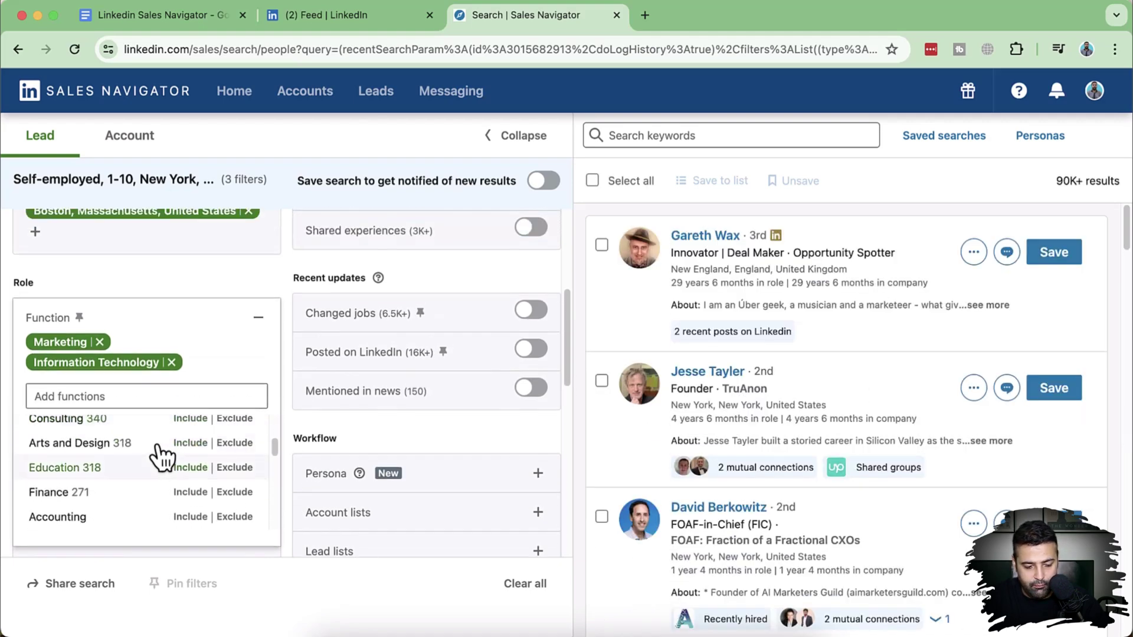
click(190, 445)
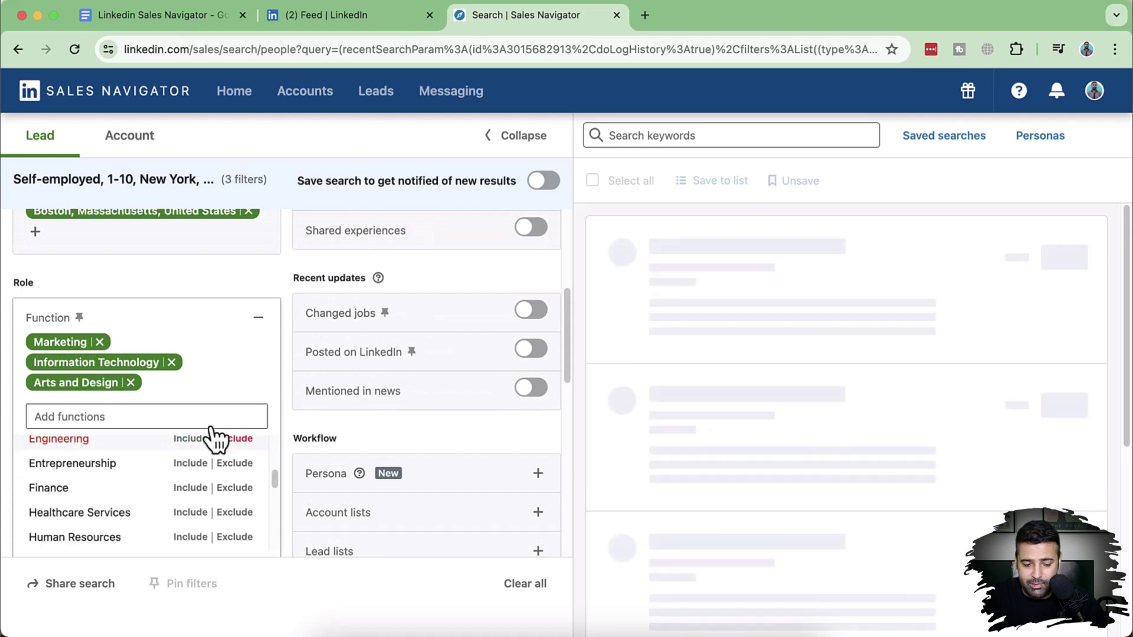
click(286, 390)
Step: Search the current job title filter for Owner and include that title
scroll(281, 348, down, 3)
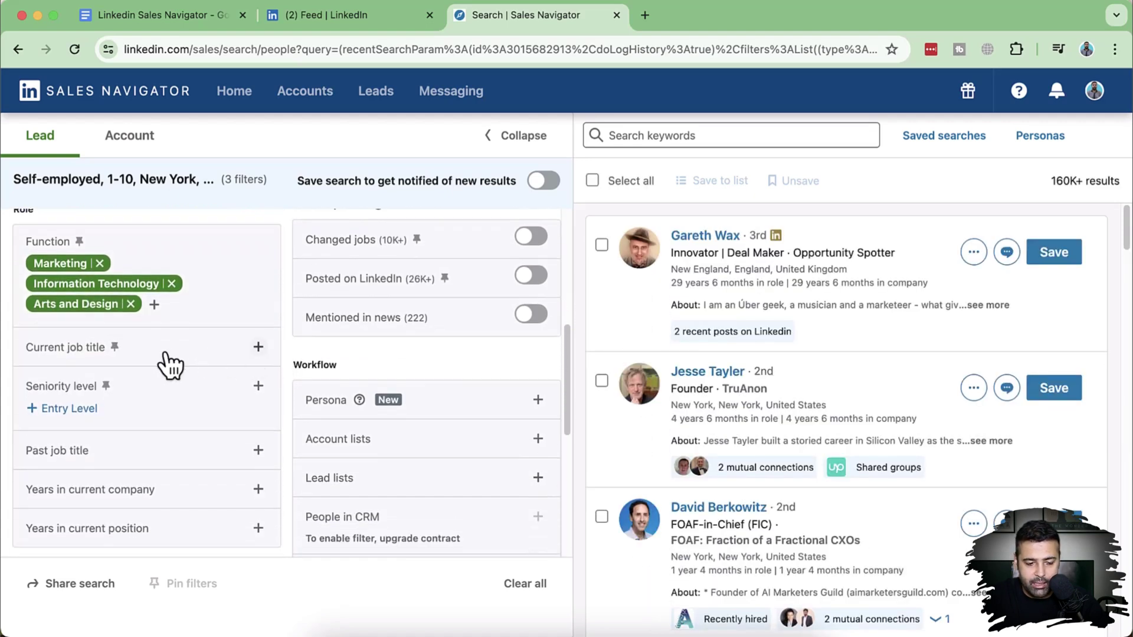
click(197, 353)
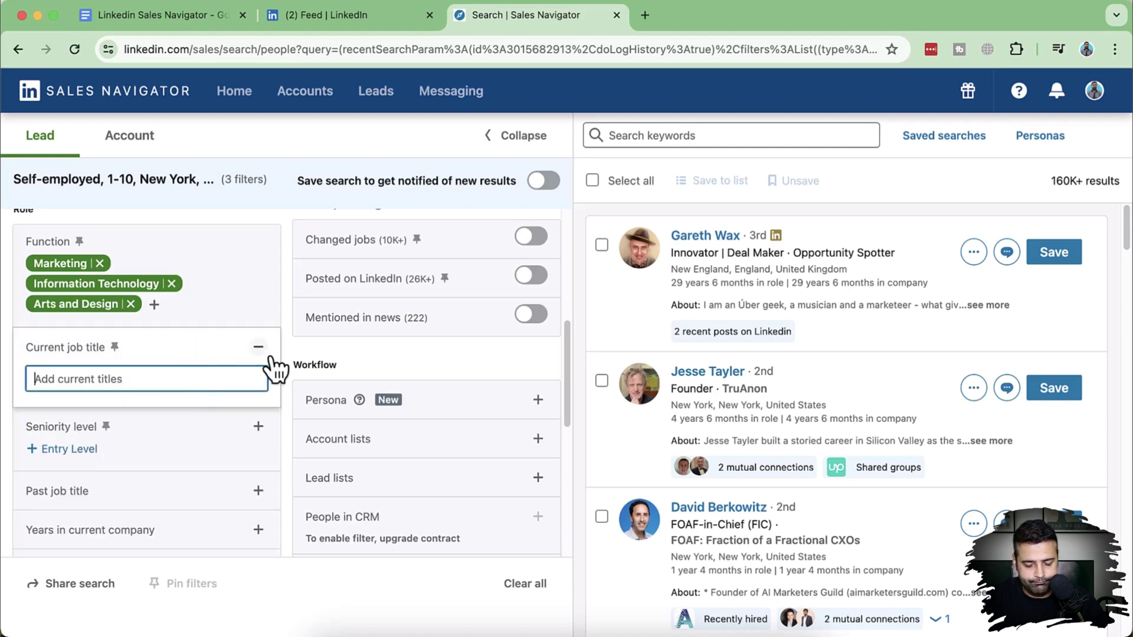
text(Owner)
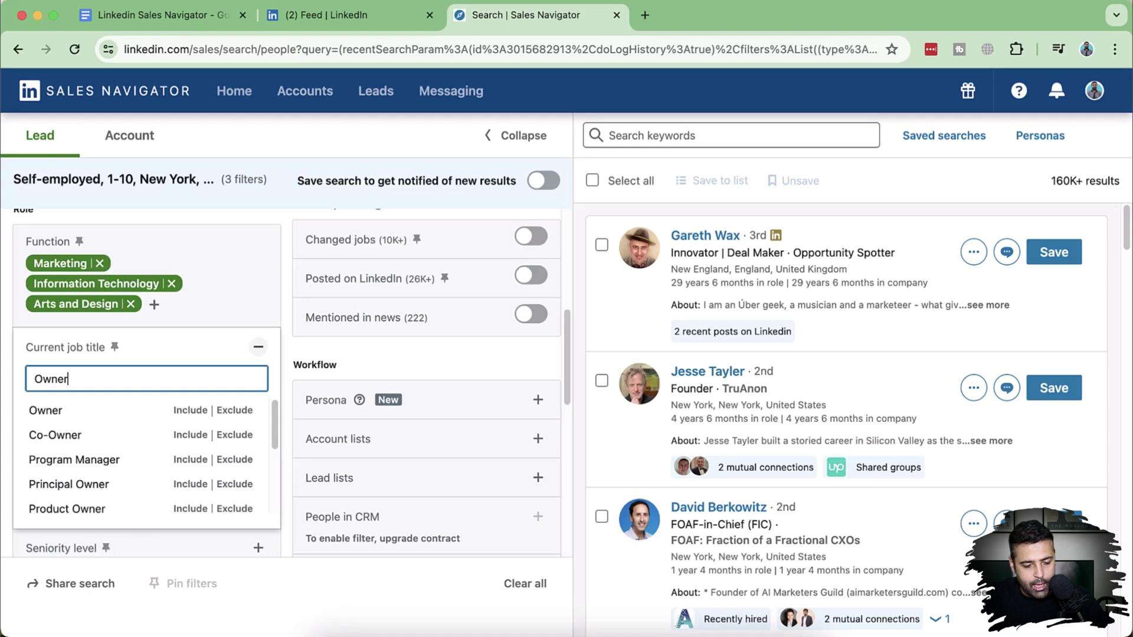
click(188, 410)
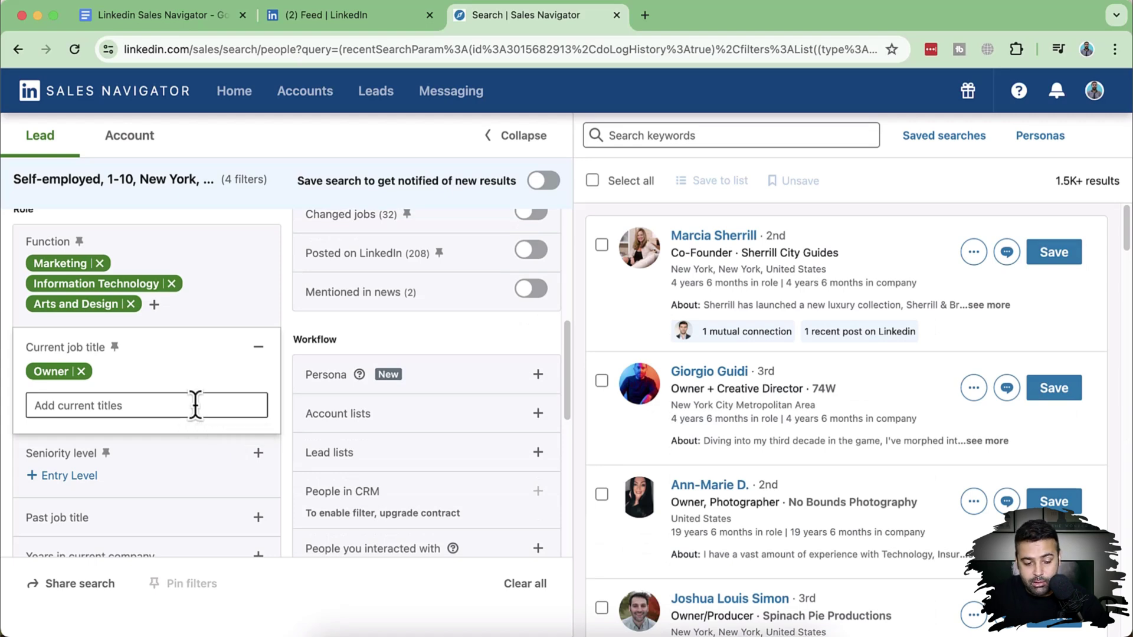
Step: Look up HR manager titles in the current job title filter and include Human Resources Manager
click(195, 405)
text(HR )
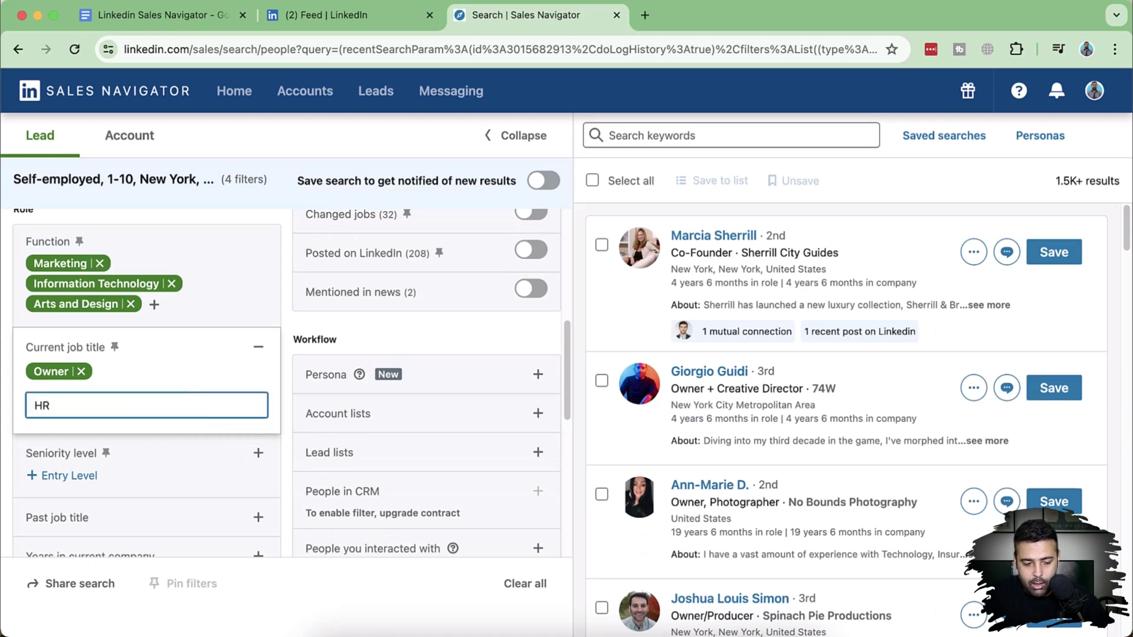
text(mana)
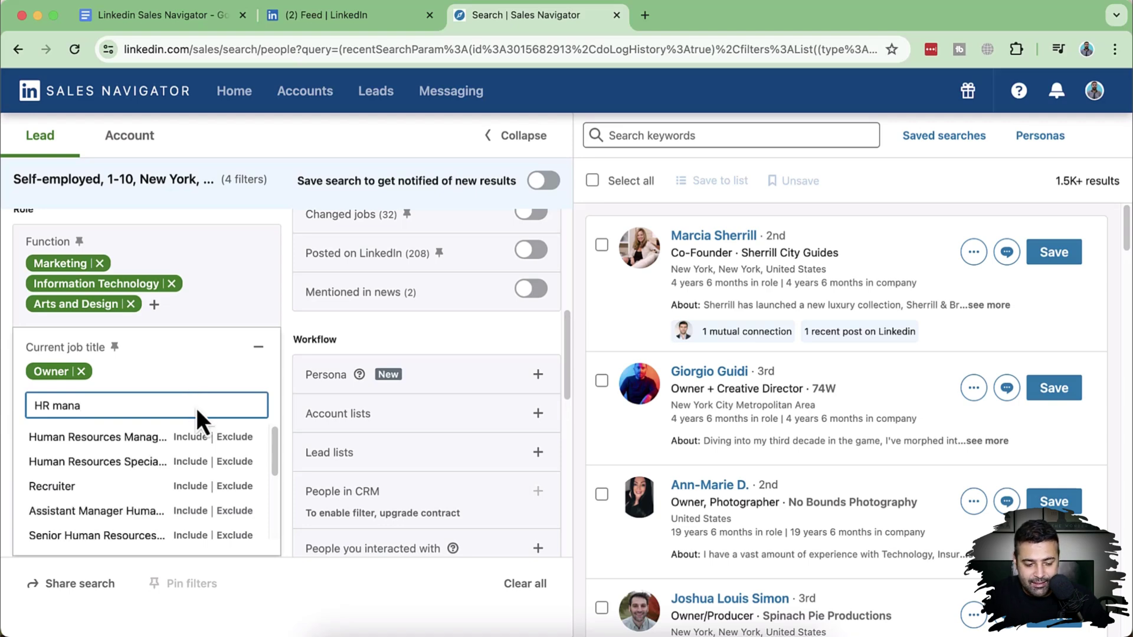
scroll(201, 431, down, 5)
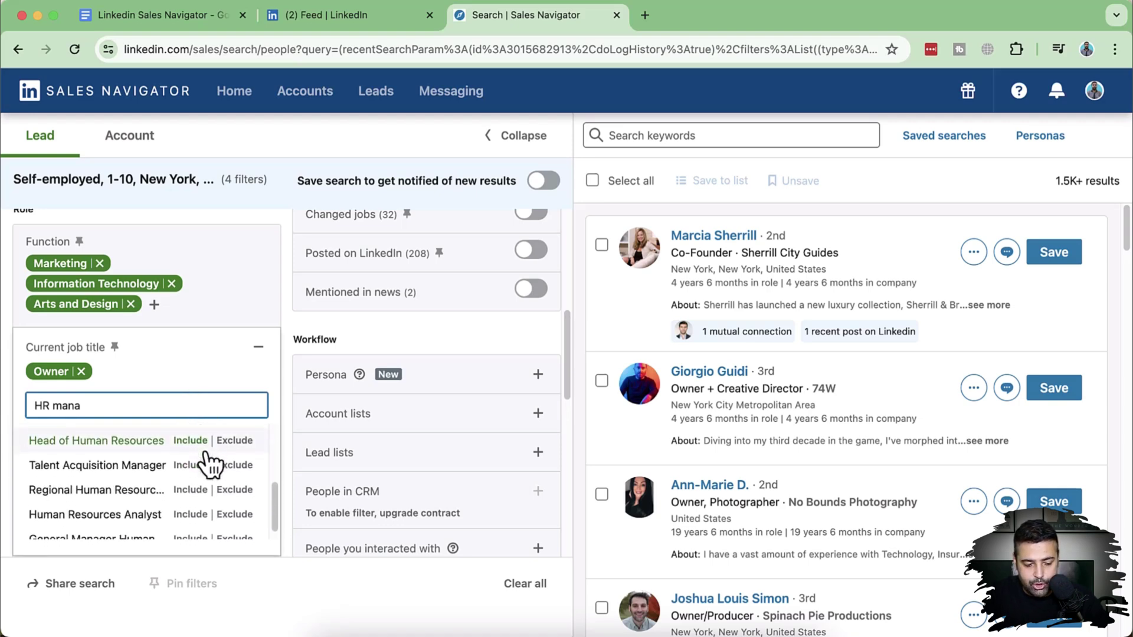
scroll(207, 466, down, 1)
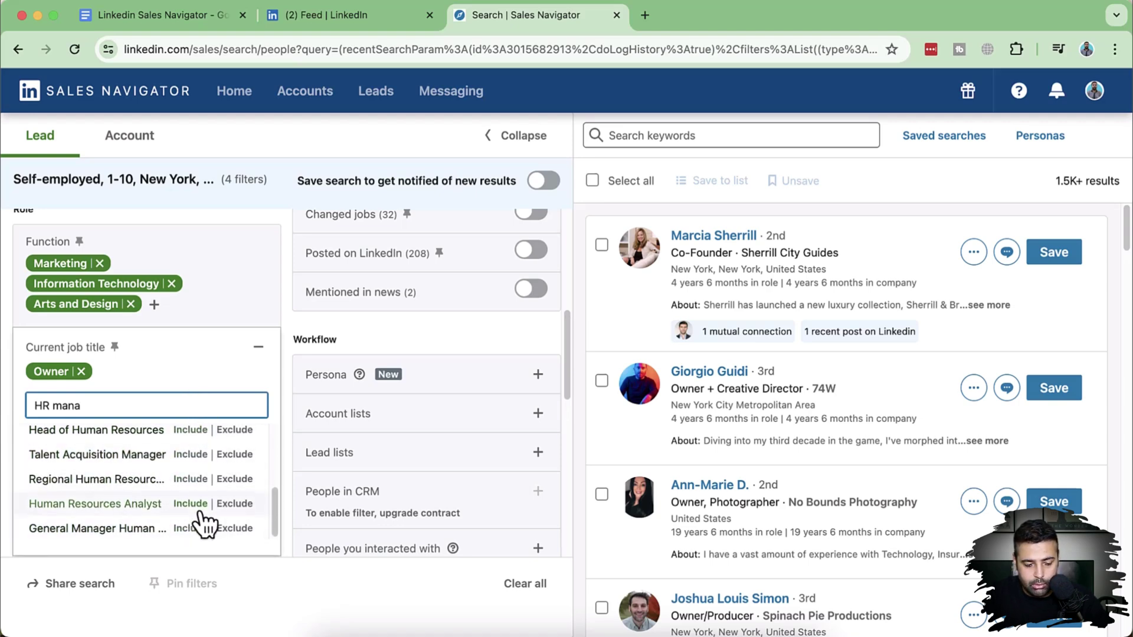
scroll(203, 520, up, 5)
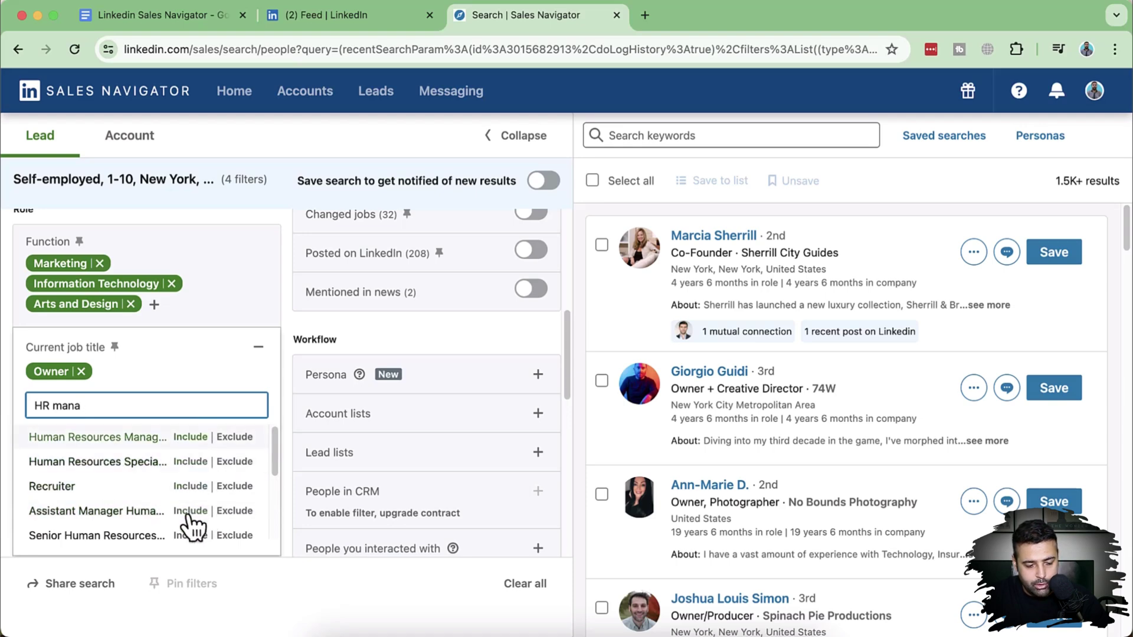
click(190, 437)
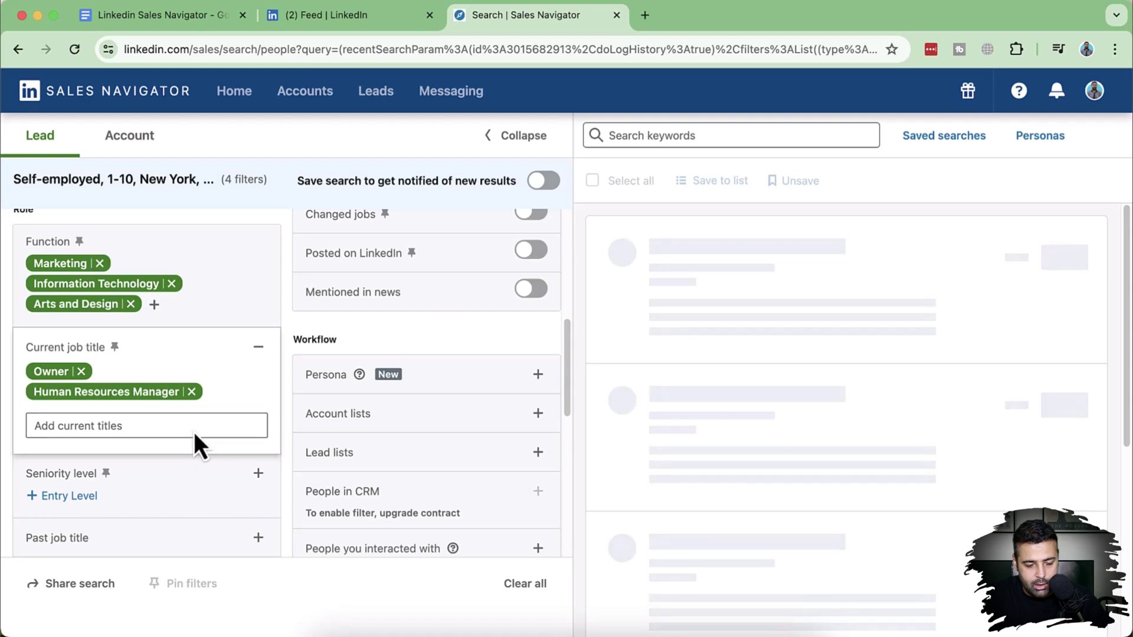
Step: Search the current job titles for CEO and include Chief Executive Officer
click(202, 423)
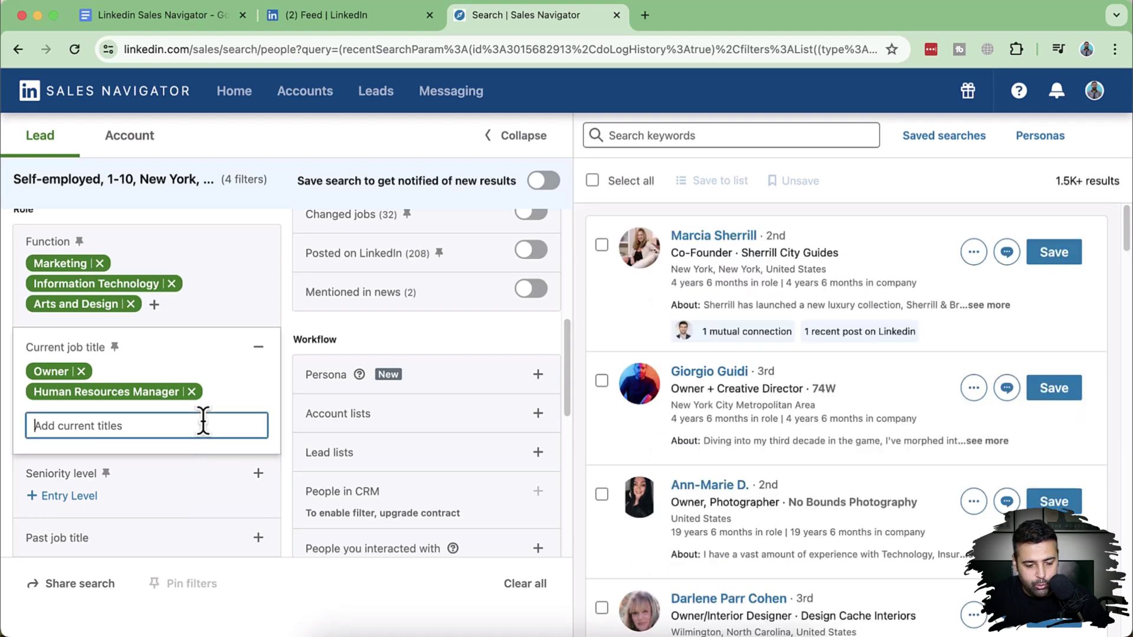
text(CEO)
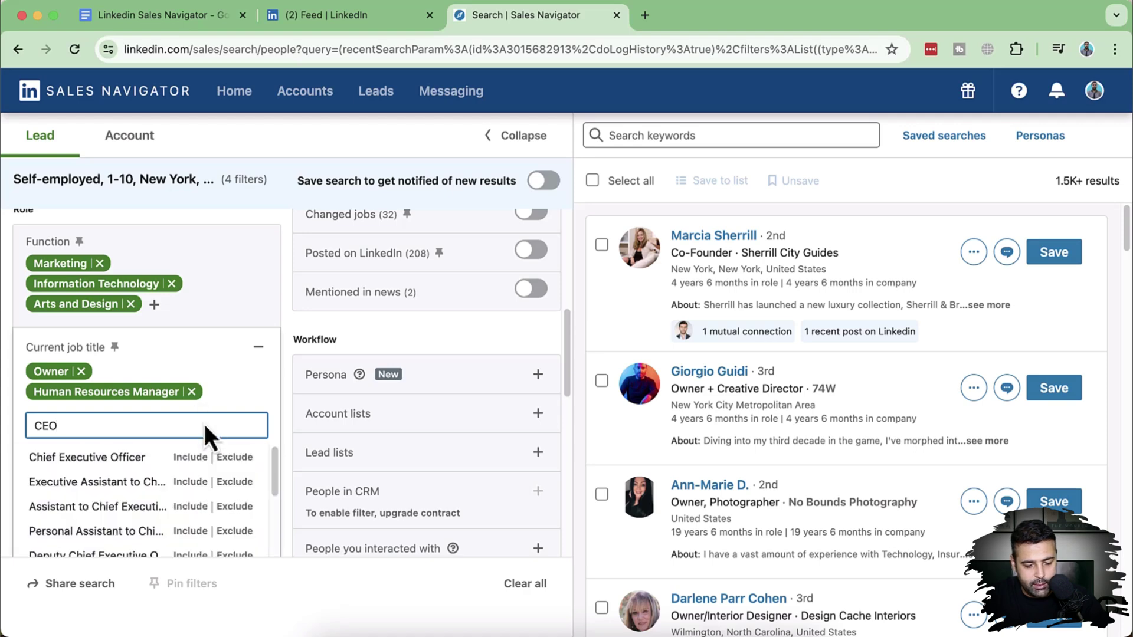
click(190, 458)
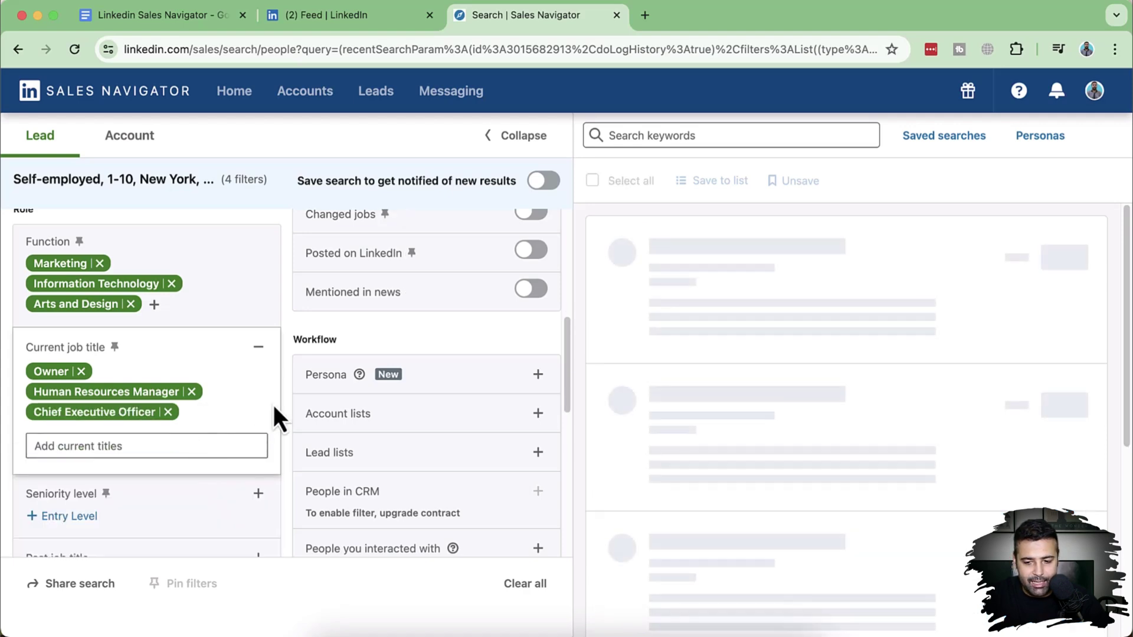
Step: Review the applied headquarters, function and job title filters and check the number of matching leads
scroll(288, 413, up, 3)
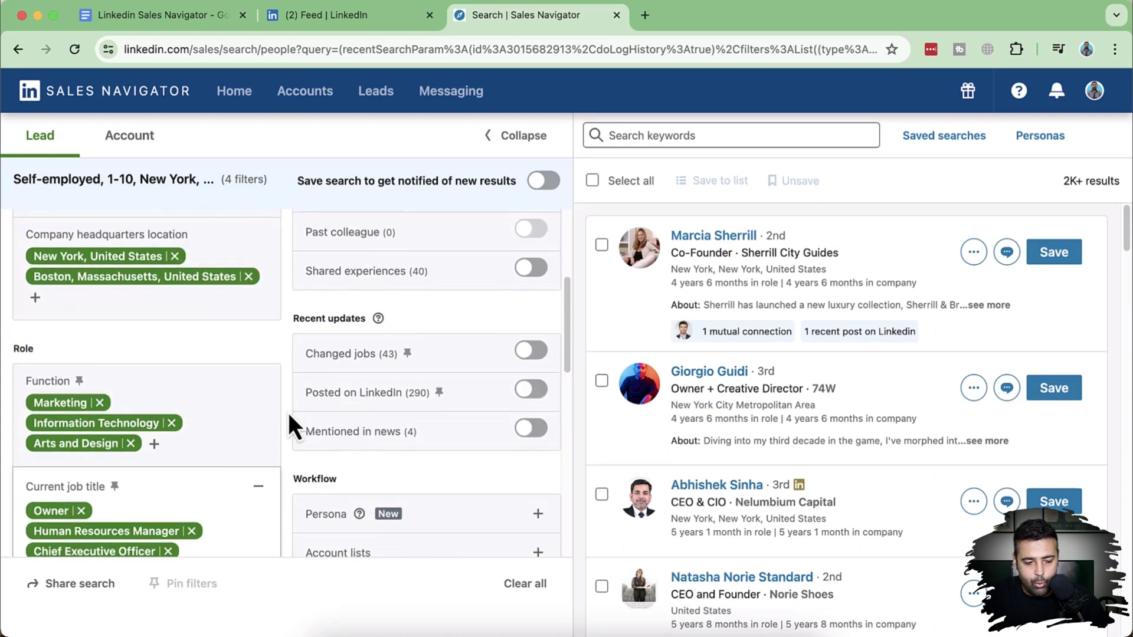
scroll(288, 412, up, 2)
scroll(288, 413, down, 7)
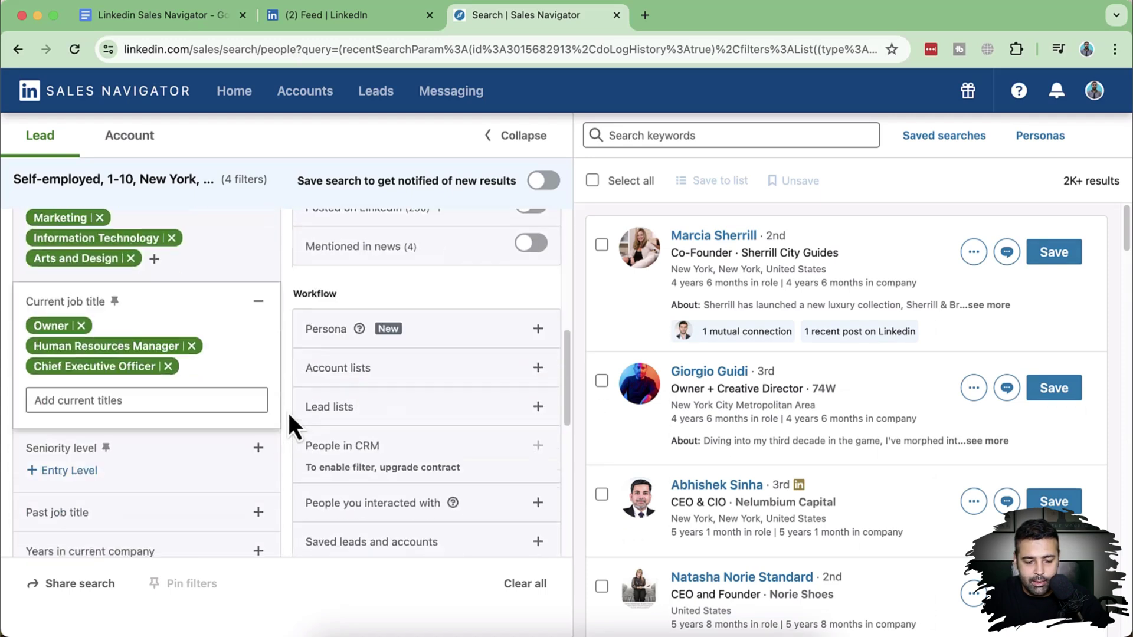
scroll(288, 412, down, 1)
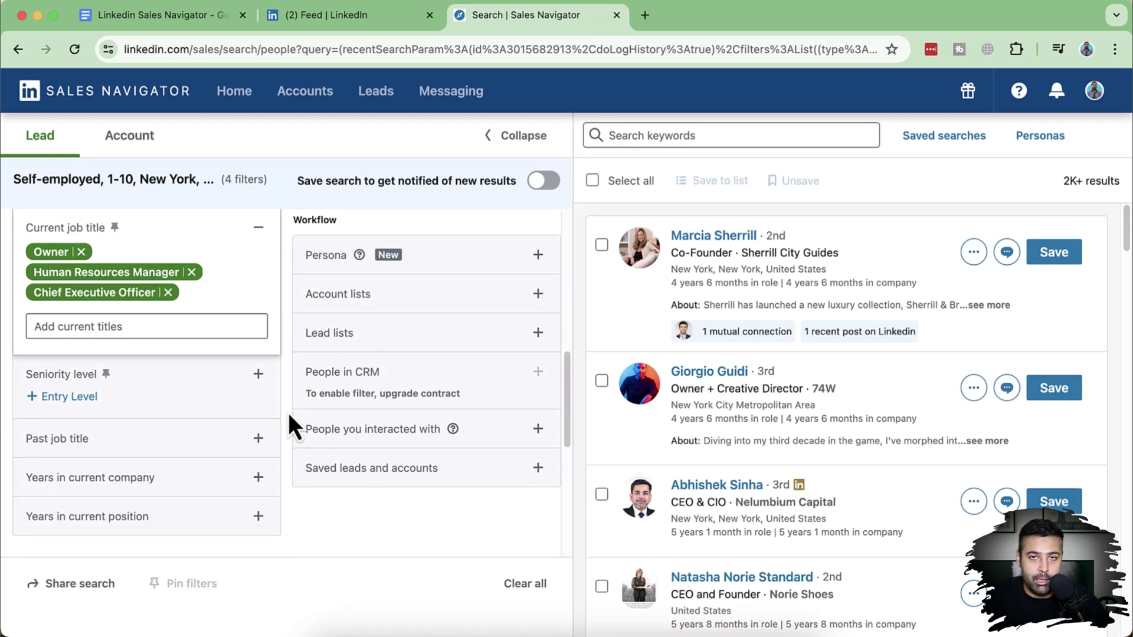
drag(1060, 180, 1128, 199)
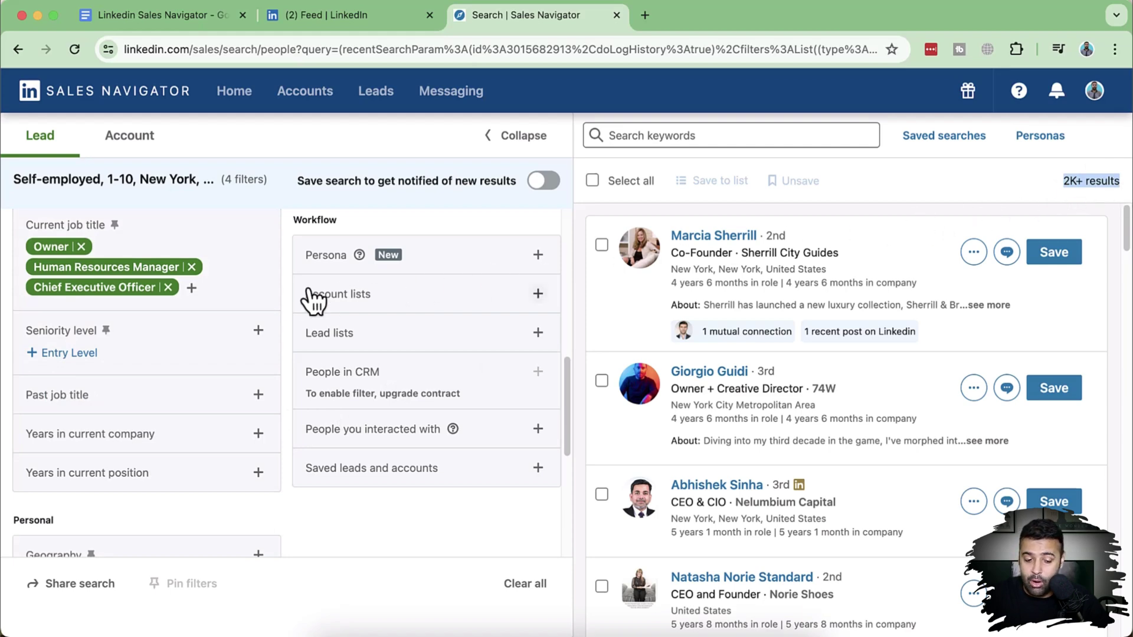
click(286, 293)
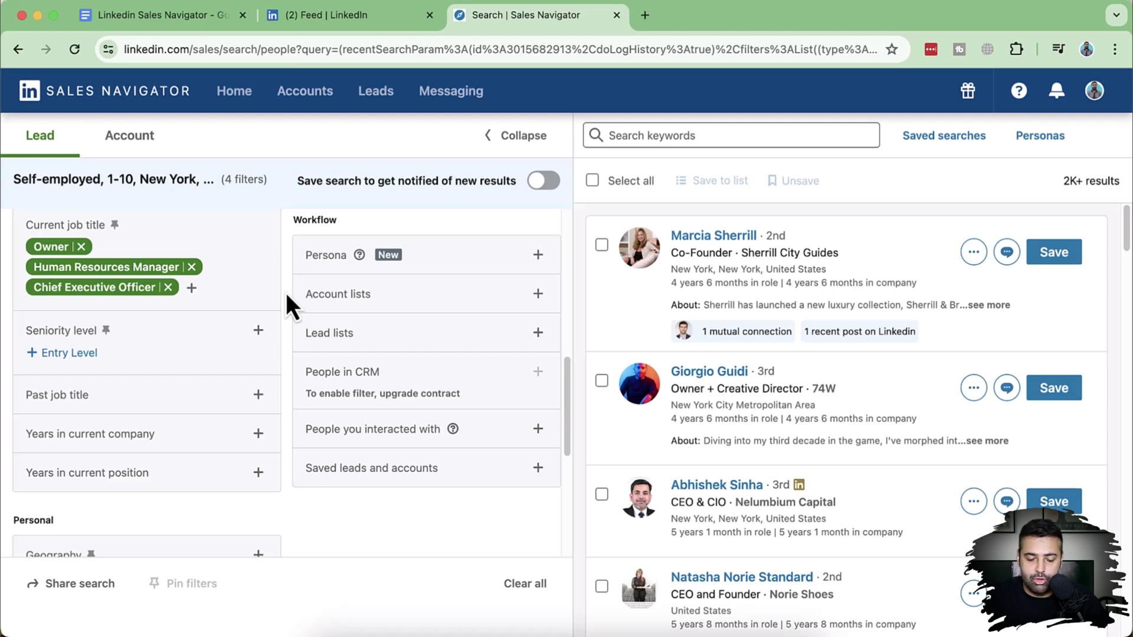
Step: Examine the seniority level options without choosing one, and check the lead results count again
scroll(288, 298, down, 5)
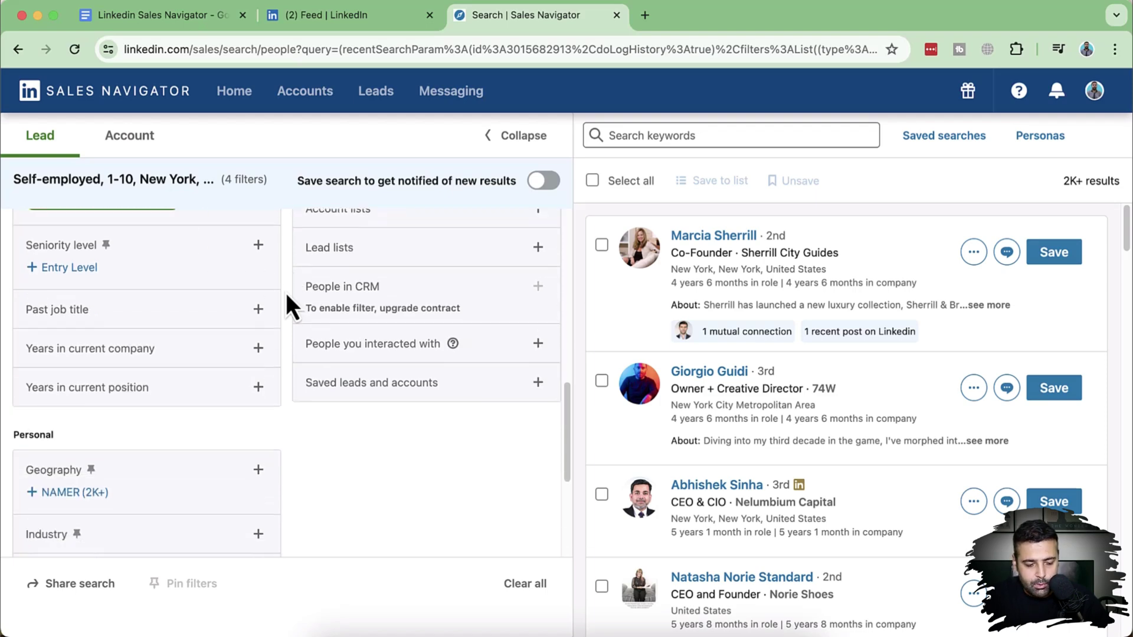
scroll(236, 328, up, 3)
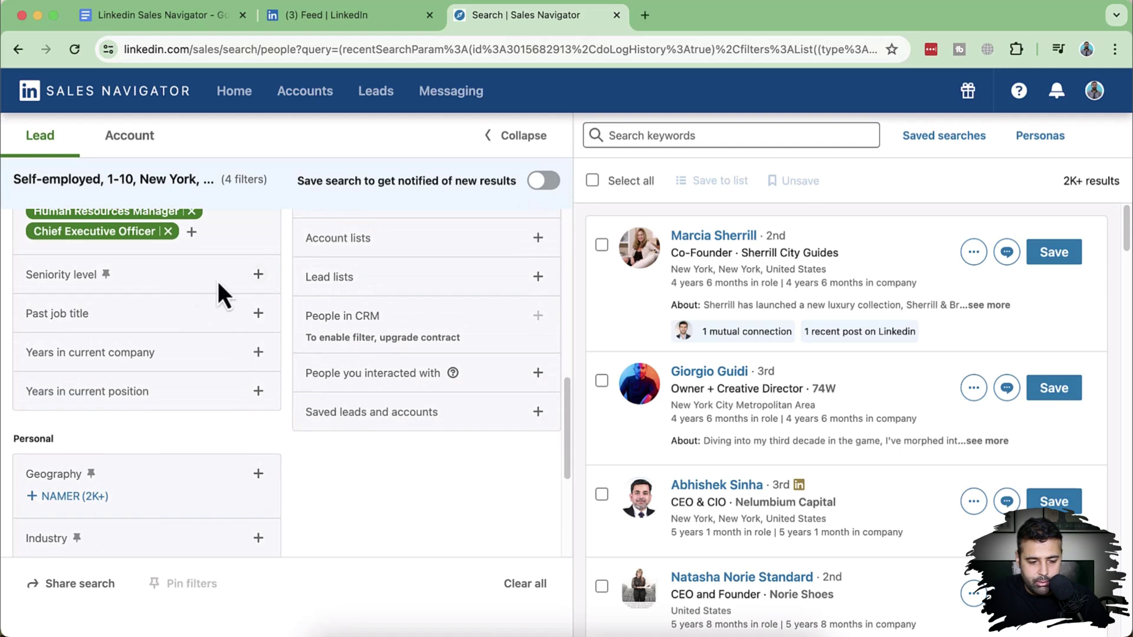
click(250, 283)
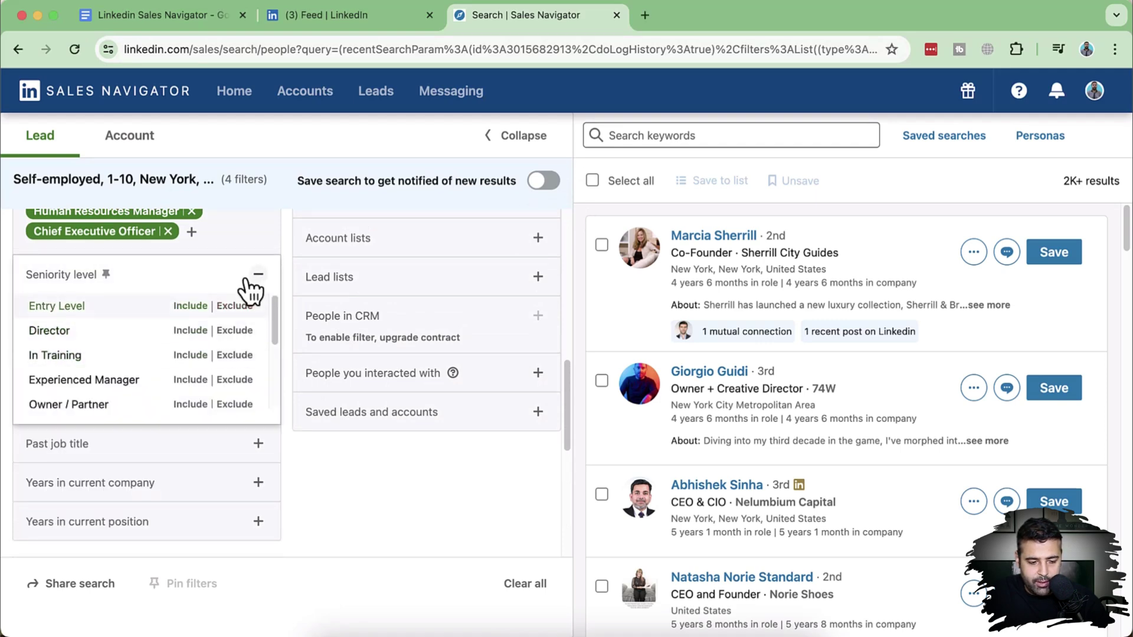
click(248, 281)
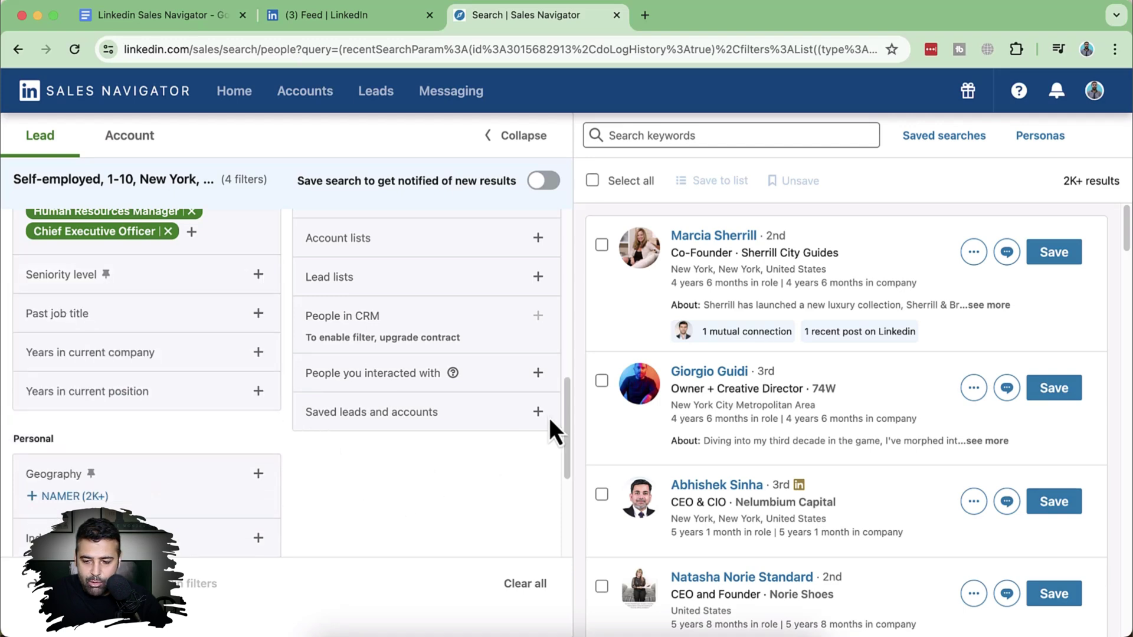
drag(1058, 182, 1121, 183)
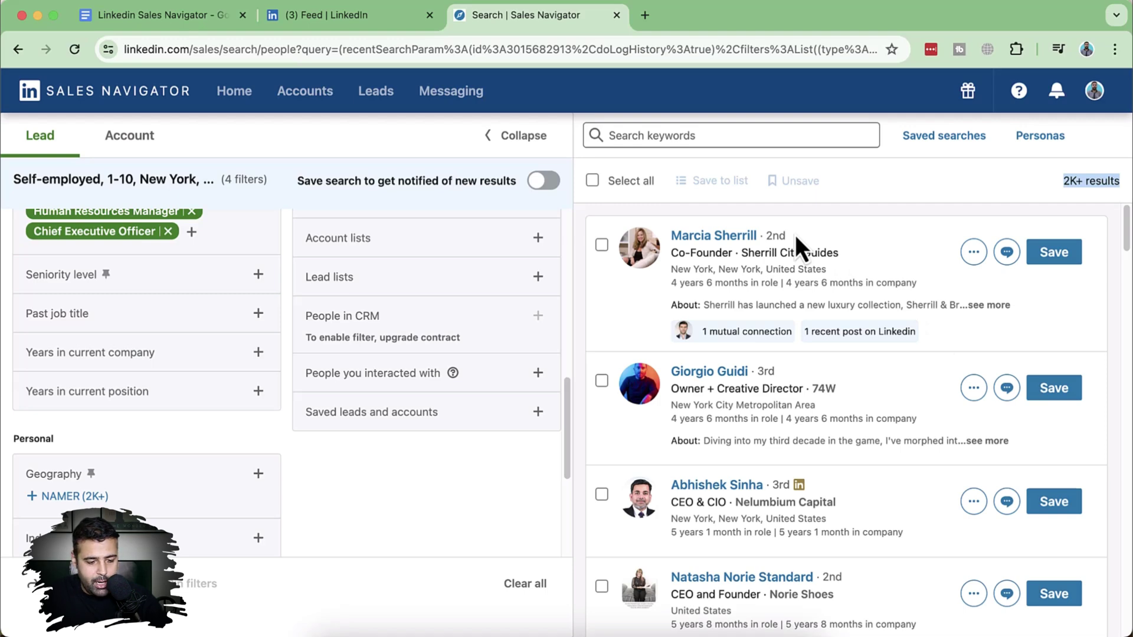
Step: Filter leads by years in current company, including 1 to 2, 3 to 5, 6 to 10 and more than 10 years
click(184, 352)
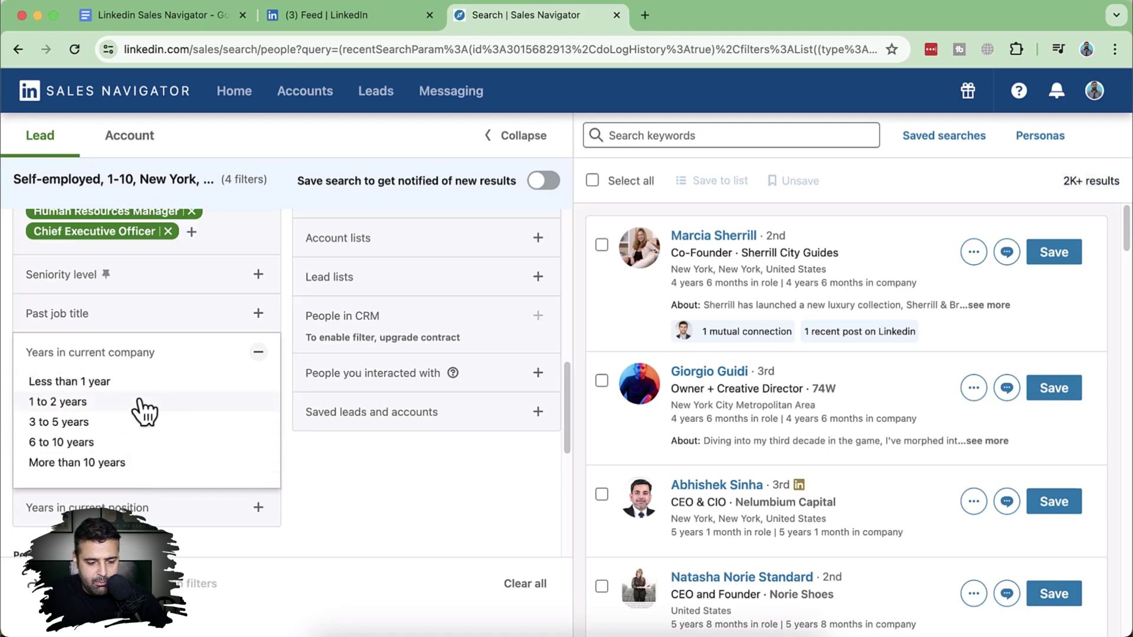
click(145, 402)
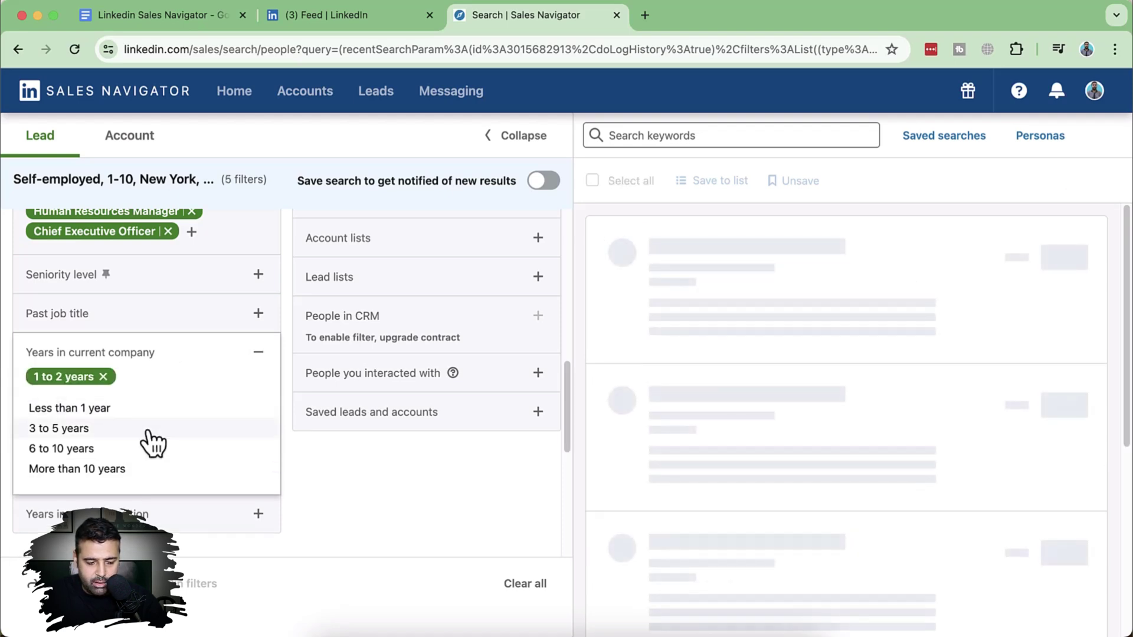
click(311, 476)
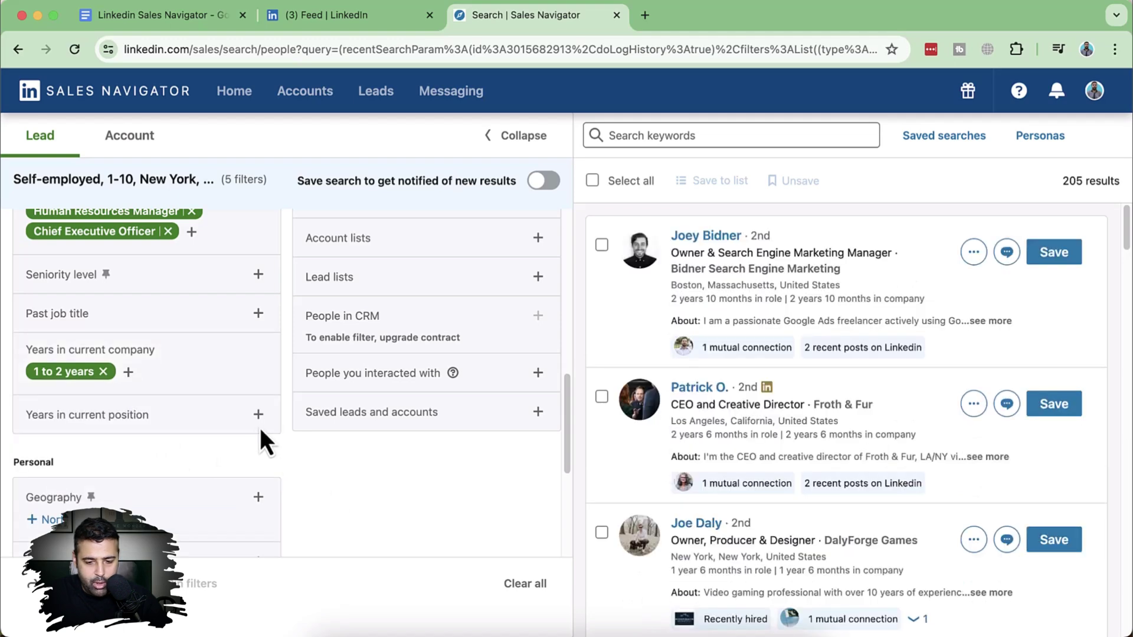
click(129, 373)
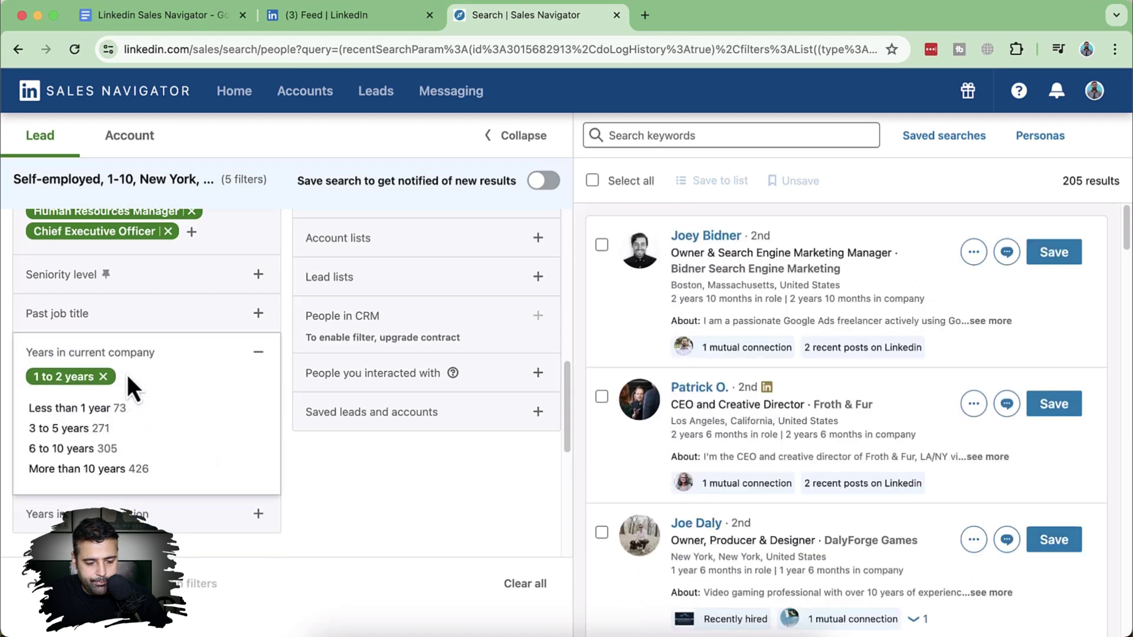
click(122, 429)
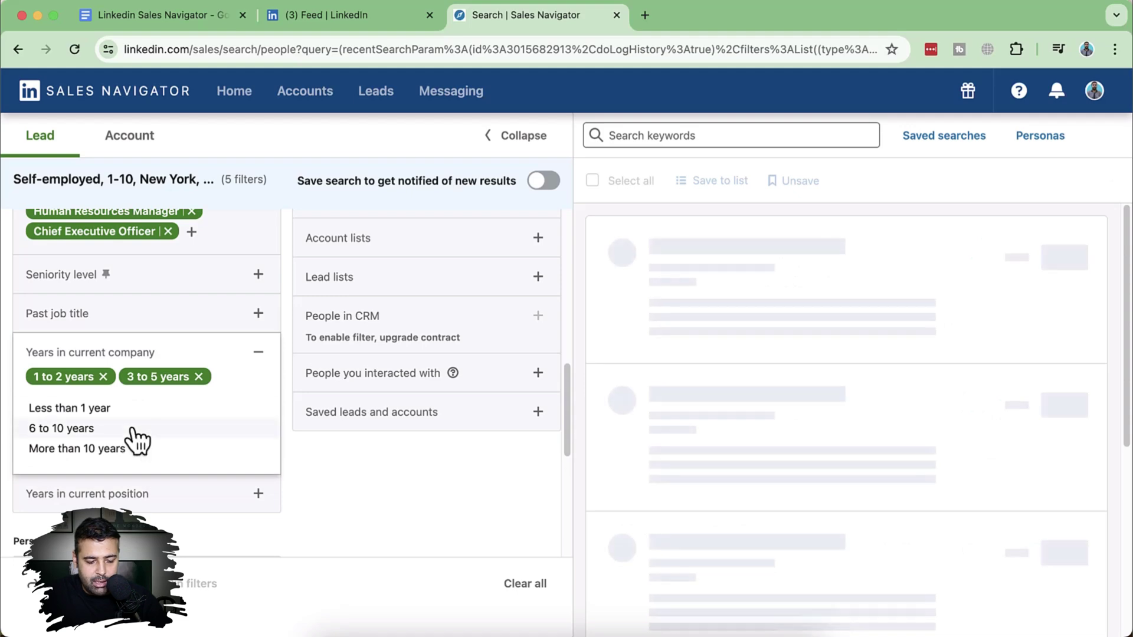
click(132, 431)
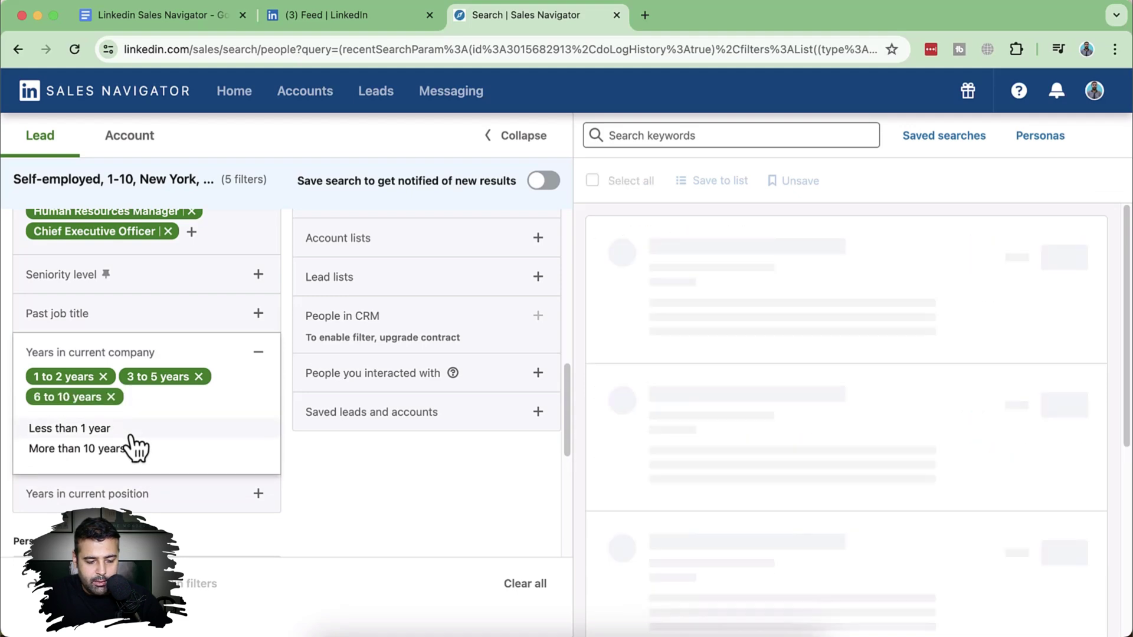
click(227, 453)
click(288, 422)
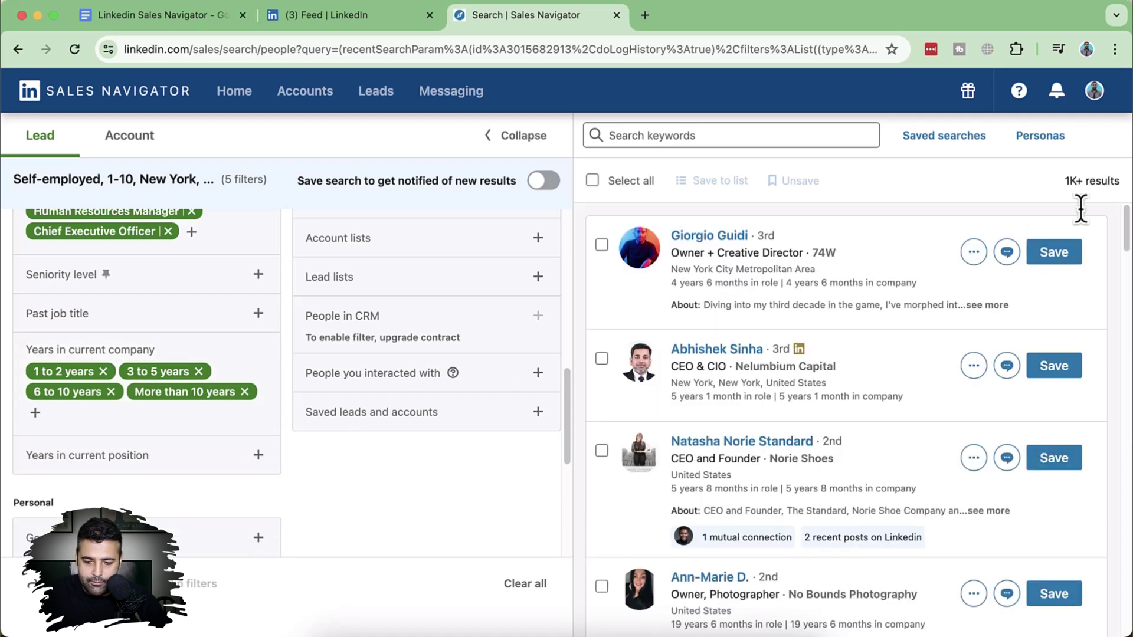
drag(1065, 181, 1102, 188)
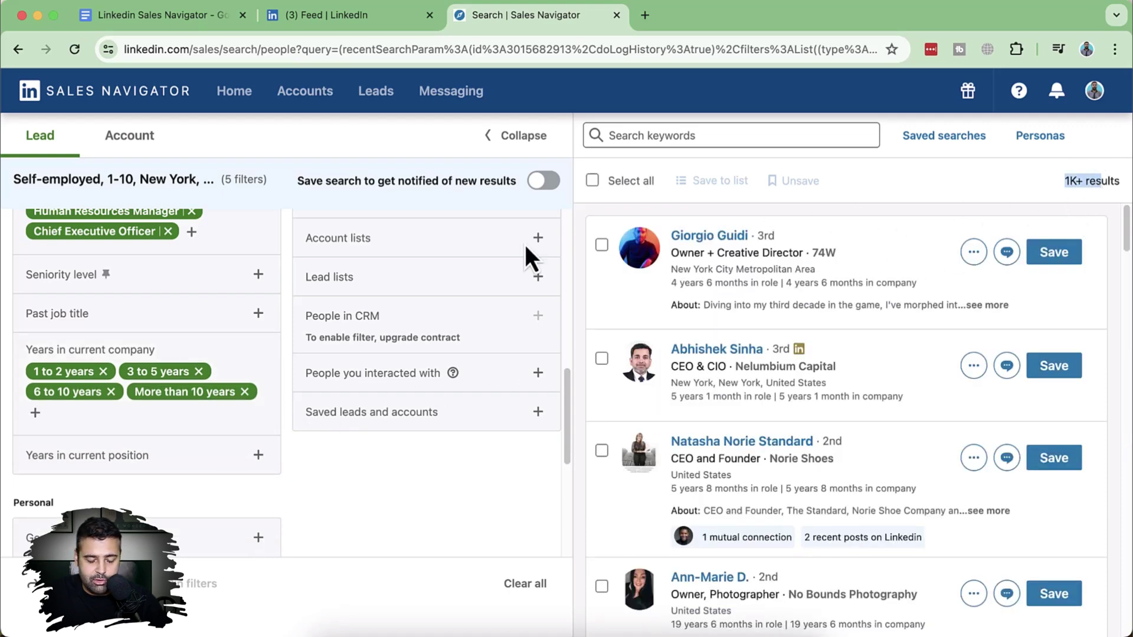
Step: Examine the Personal filters, such as geography and industry, and compare them with the applied company headquarters locations
scroll(295, 273, down, 2)
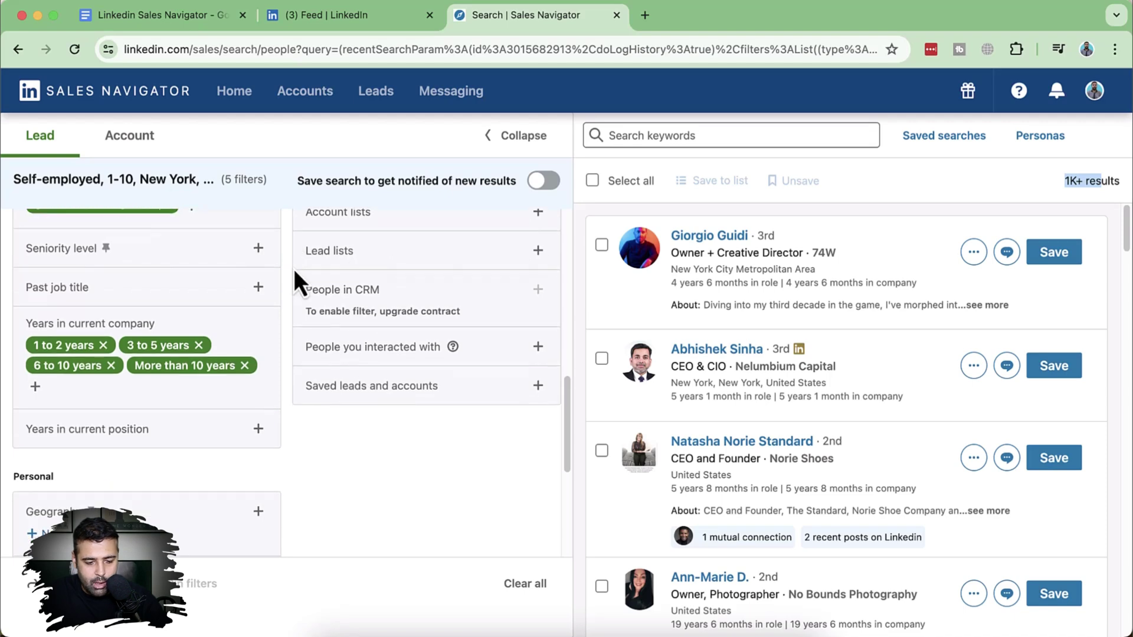
scroll(294, 269, down, 5)
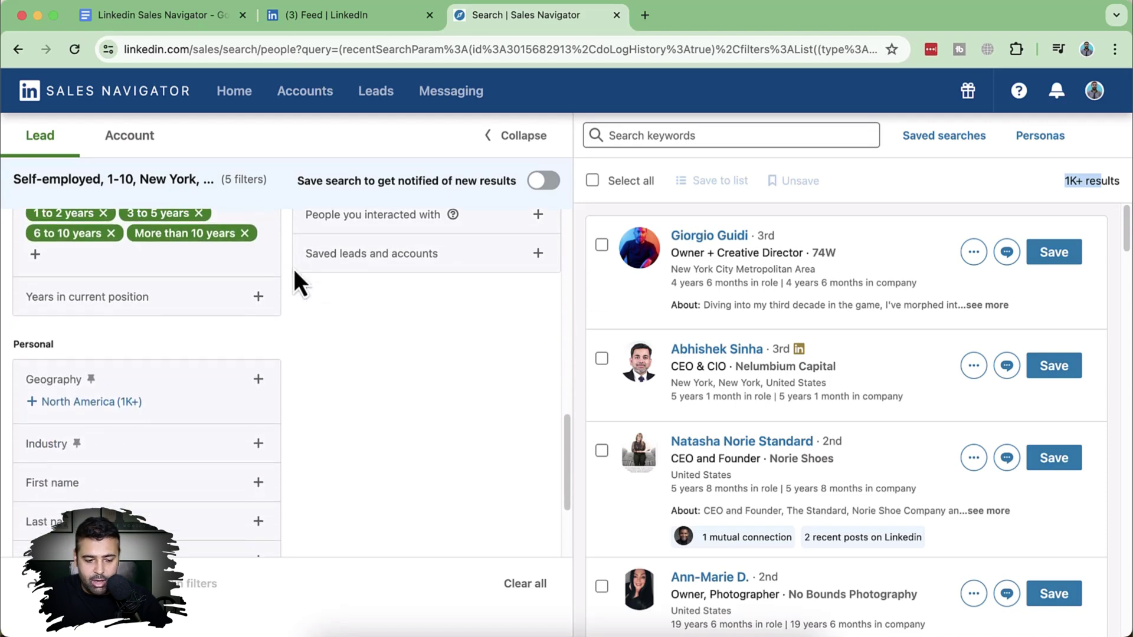
scroll(294, 269, down, 1)
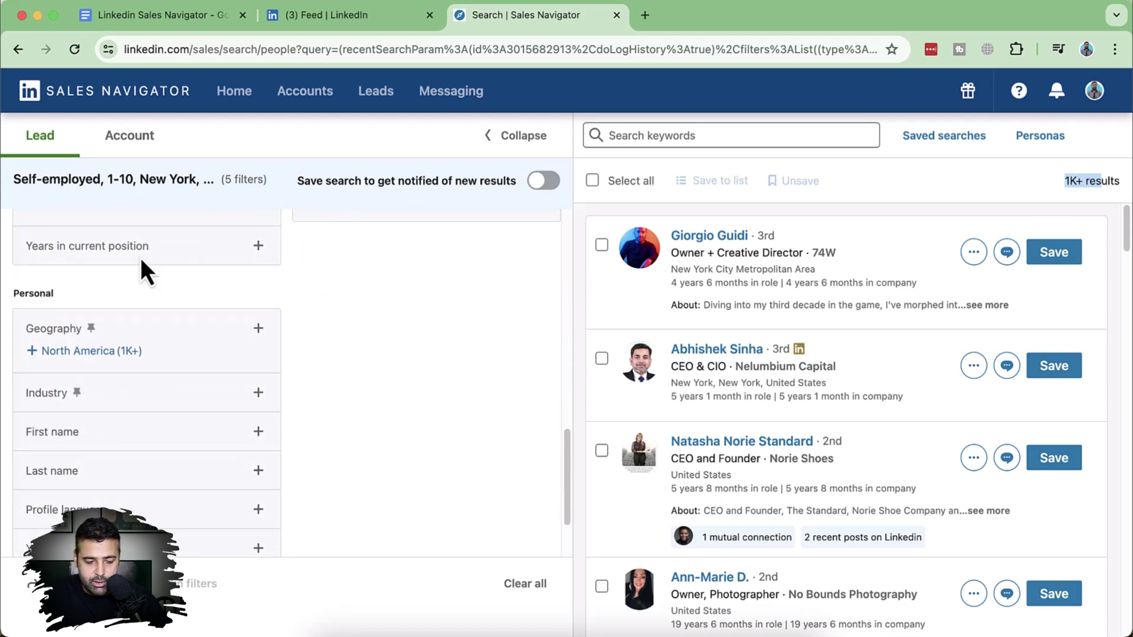
scroll(140, 257, down, 4)
scroll(138, 258, up, 5)
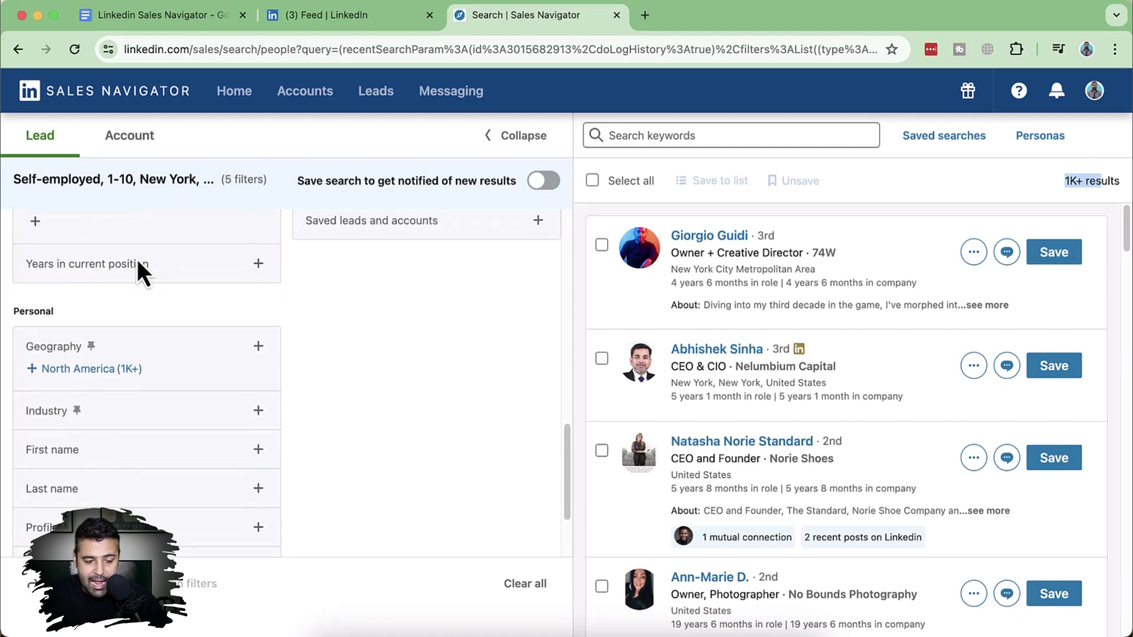
drag(12, 310, 56, 314)
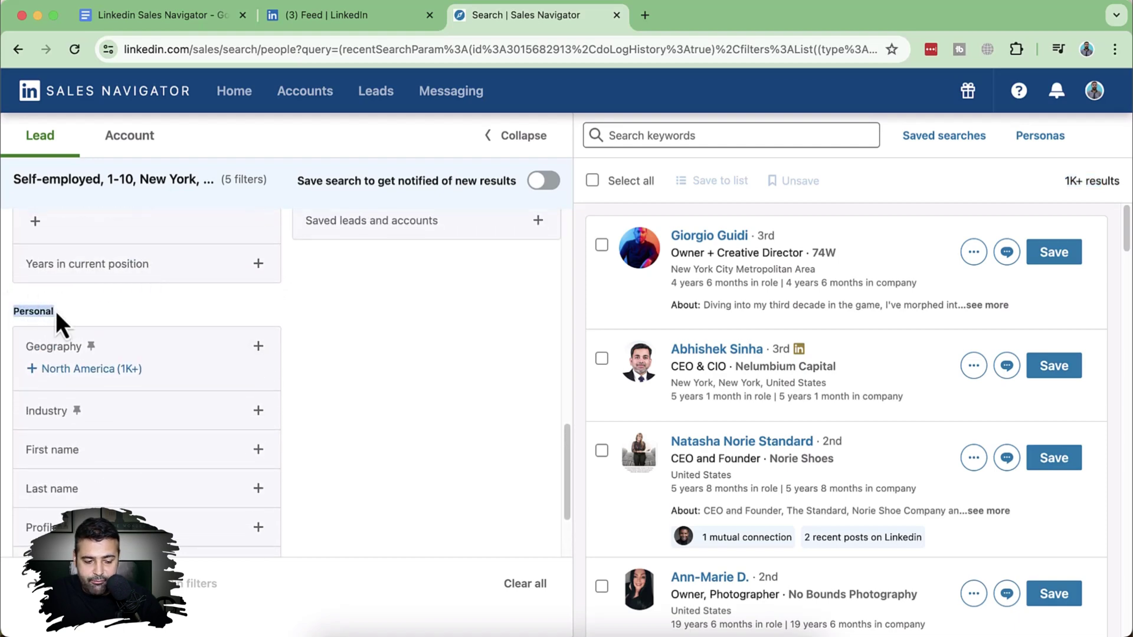
scroll(323, 352, up, 10)
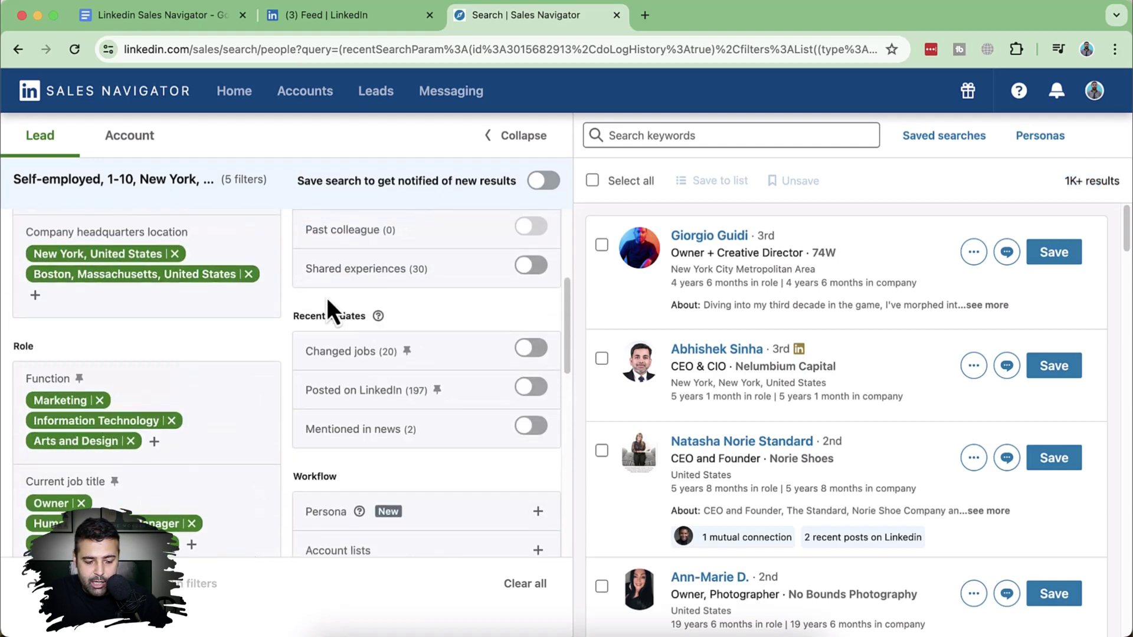
scroll(327, 297, up, 3)
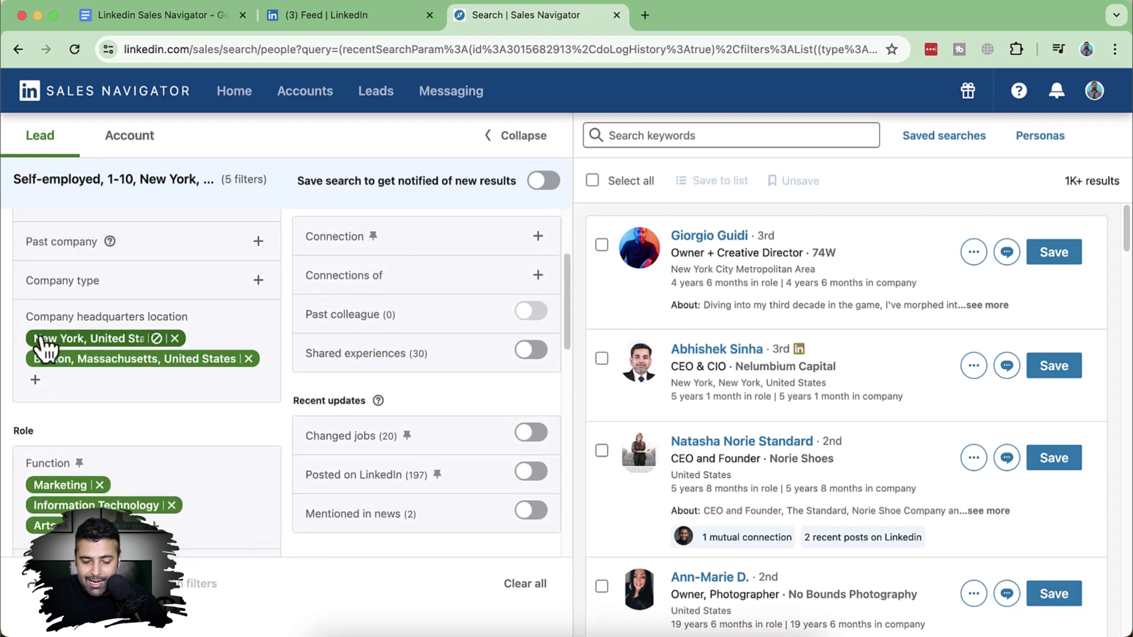
mouse_move(73, 357)
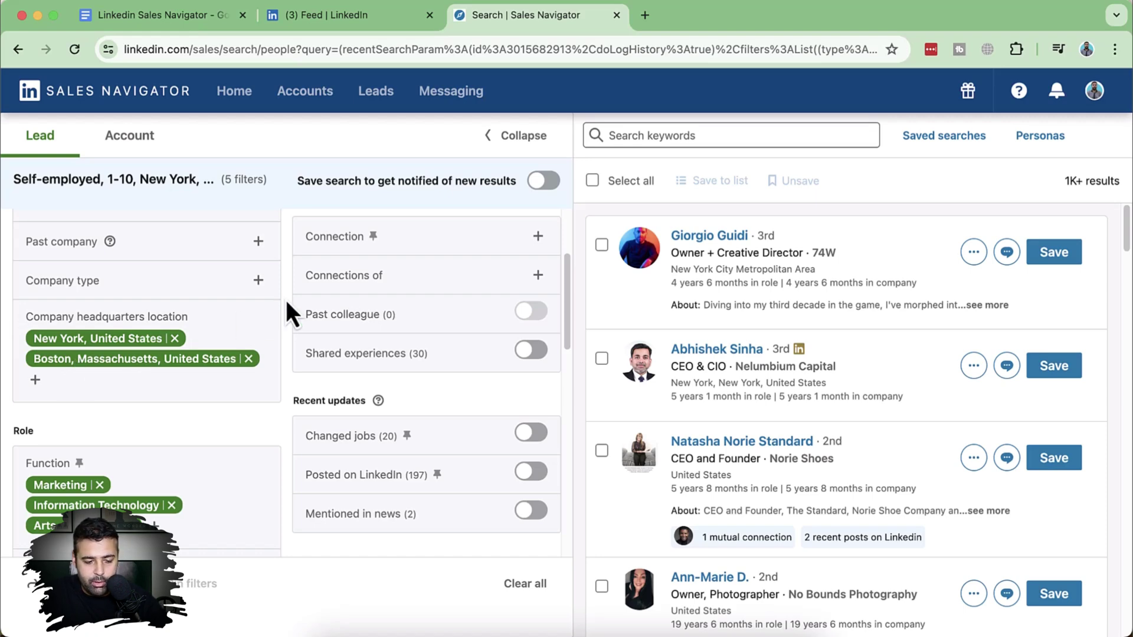
scroll(285, 300, down, 10)
scroll(286, 300, down, 3)
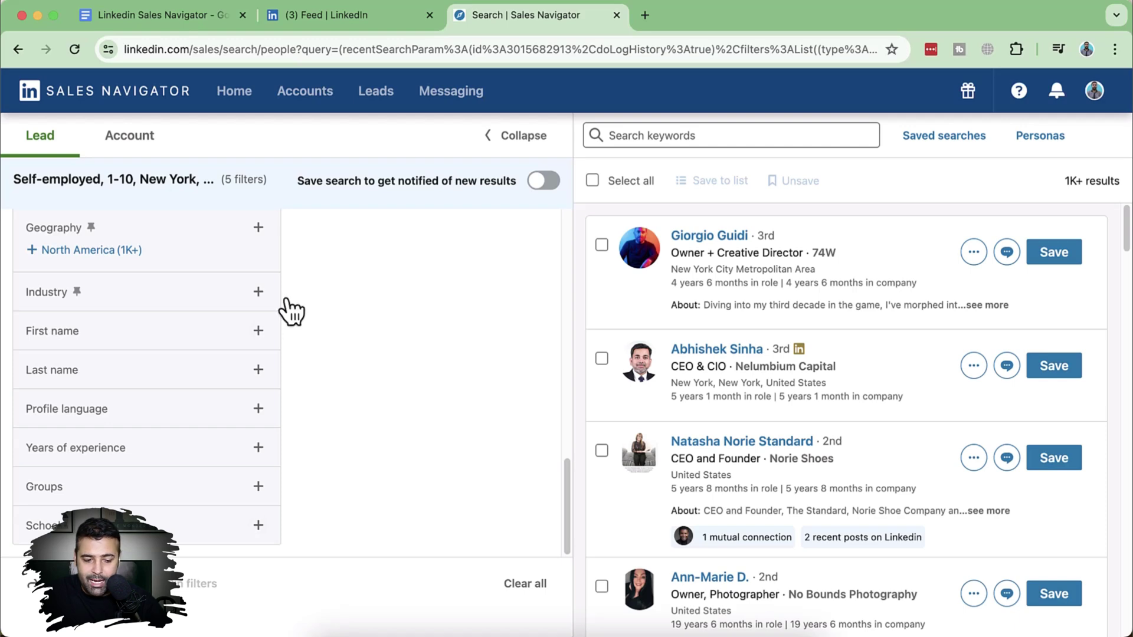
scroll(287, 301, up, 4)
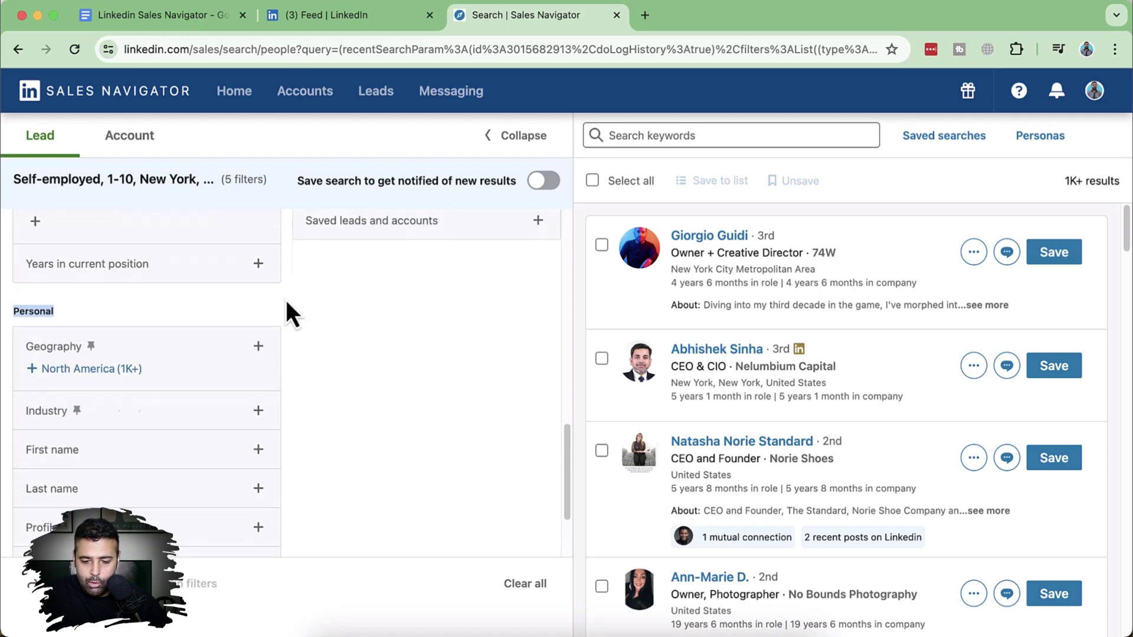
scroll(286, 299, down, 3)
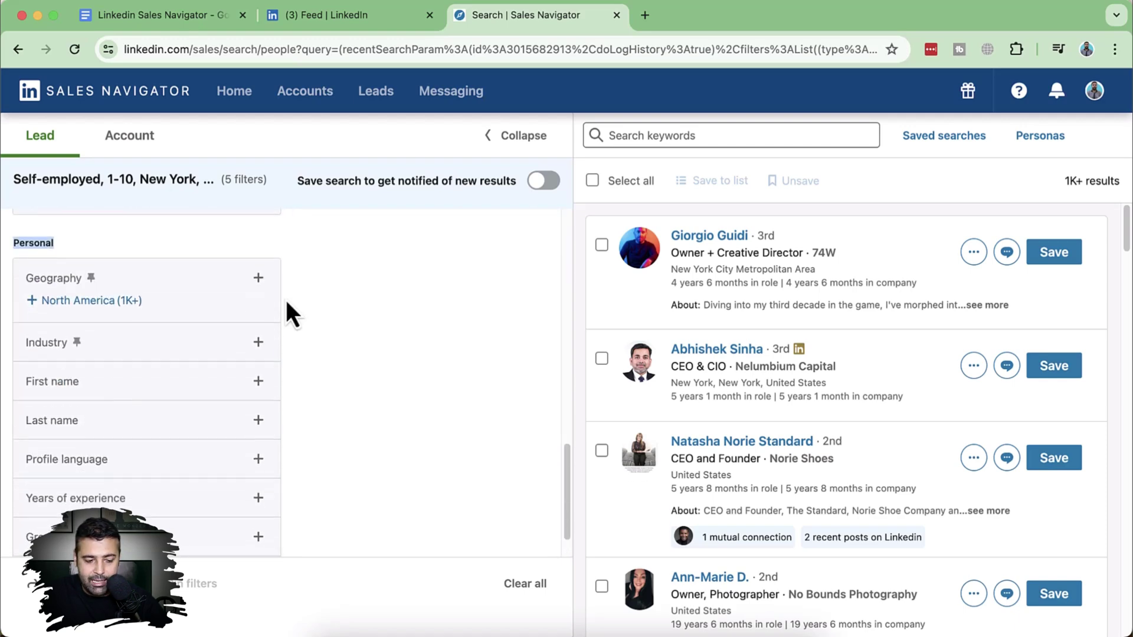
scroll(285, 300, up, 12)
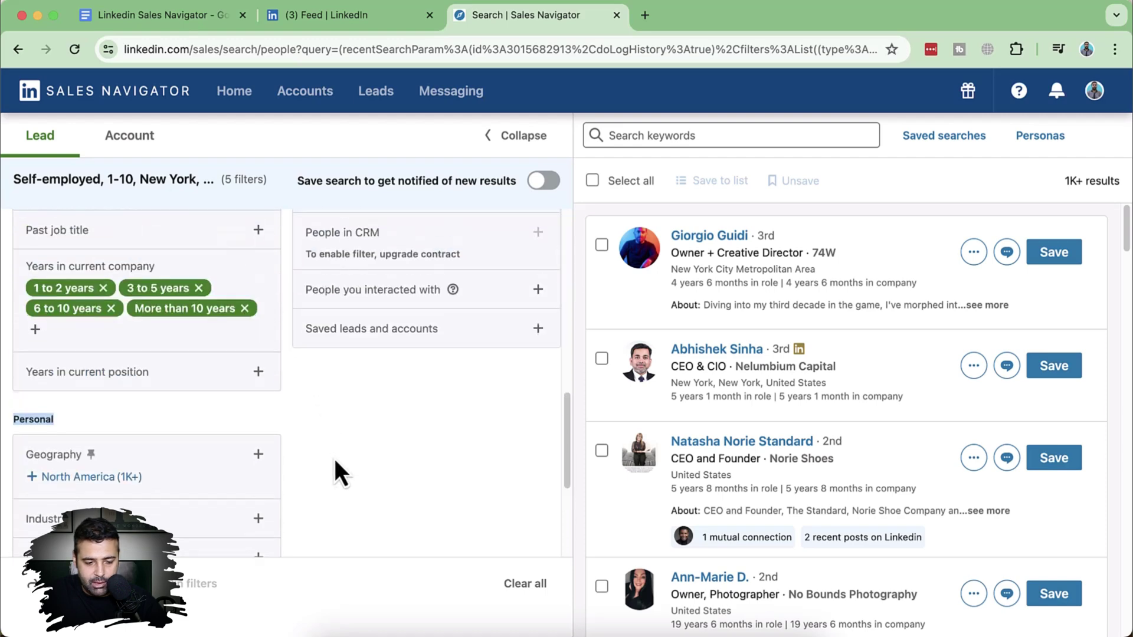
Step: Restrict the connection filter to 2nd degree connections and 3rd+ degree connections
scroll(338, 467, up, 4)
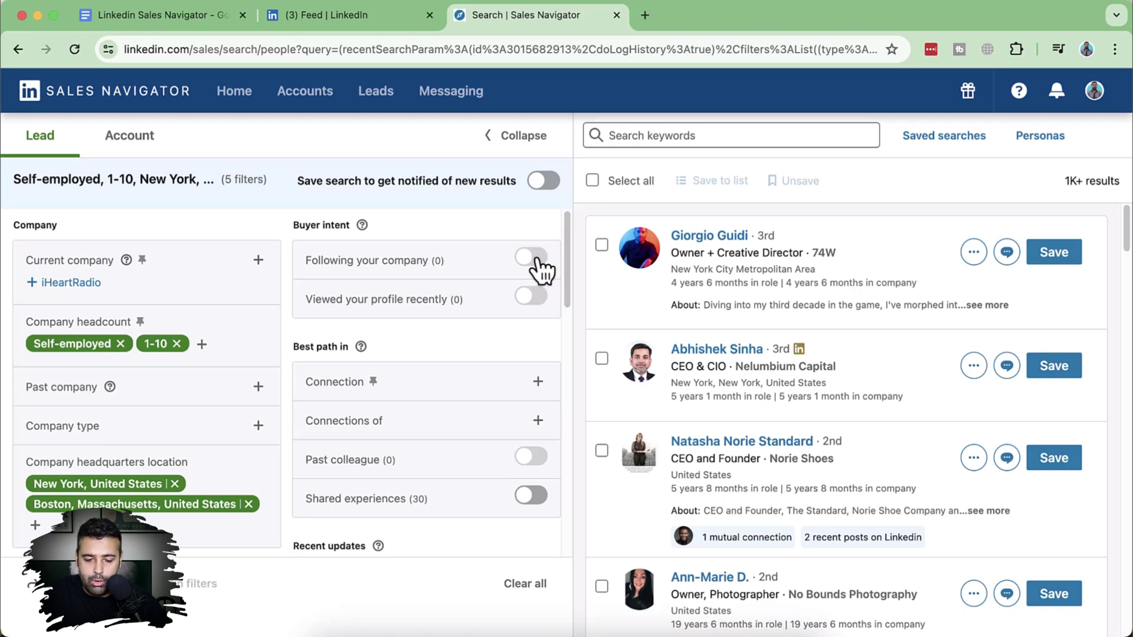
scroll(541, 271, down, 1)
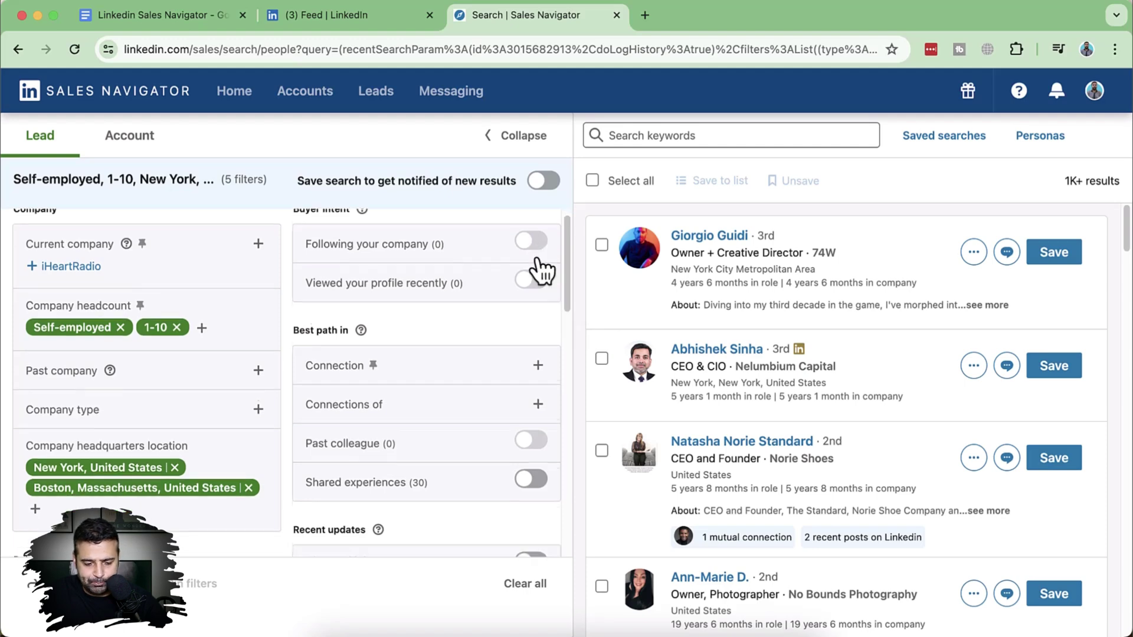
scroll(542, 271, down, 2)
click(462, 341)
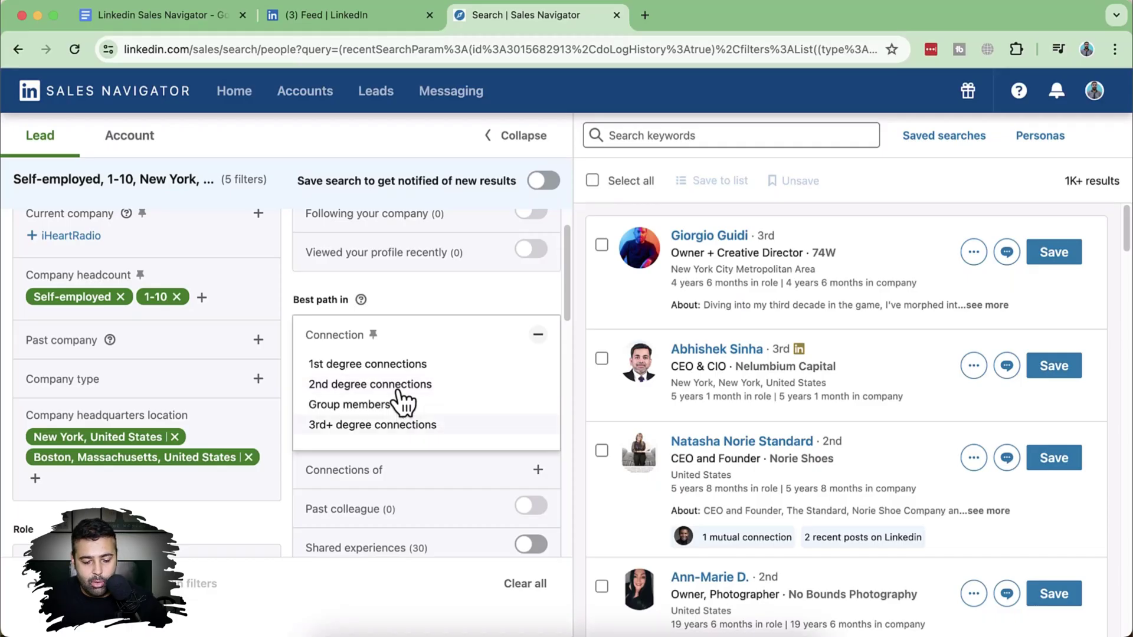
click(513, 304)
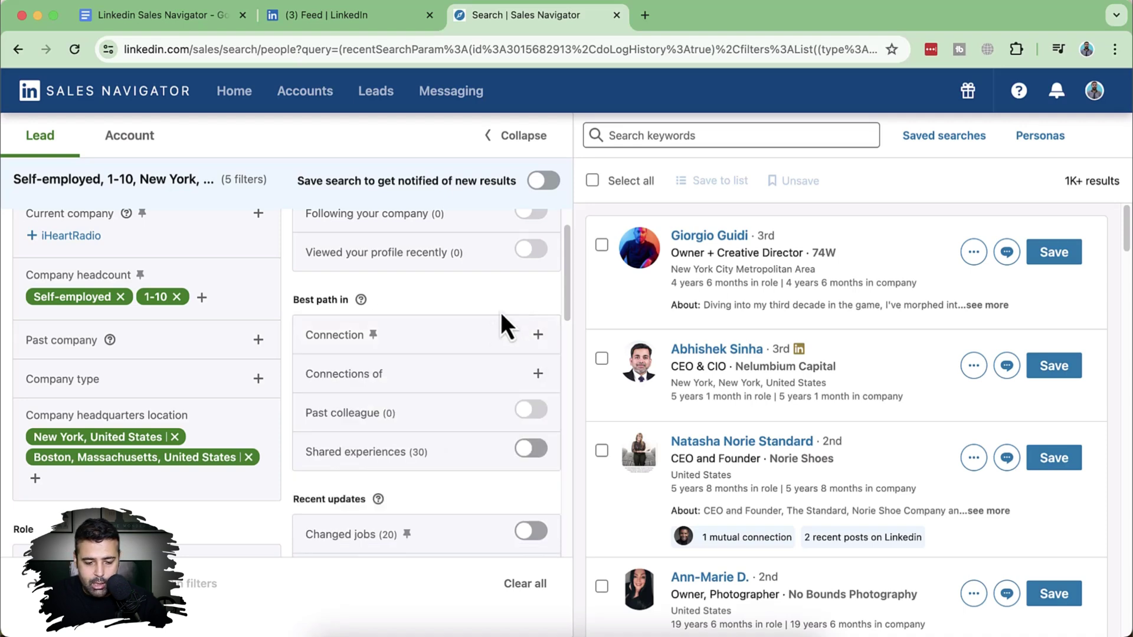
click(490, 337)
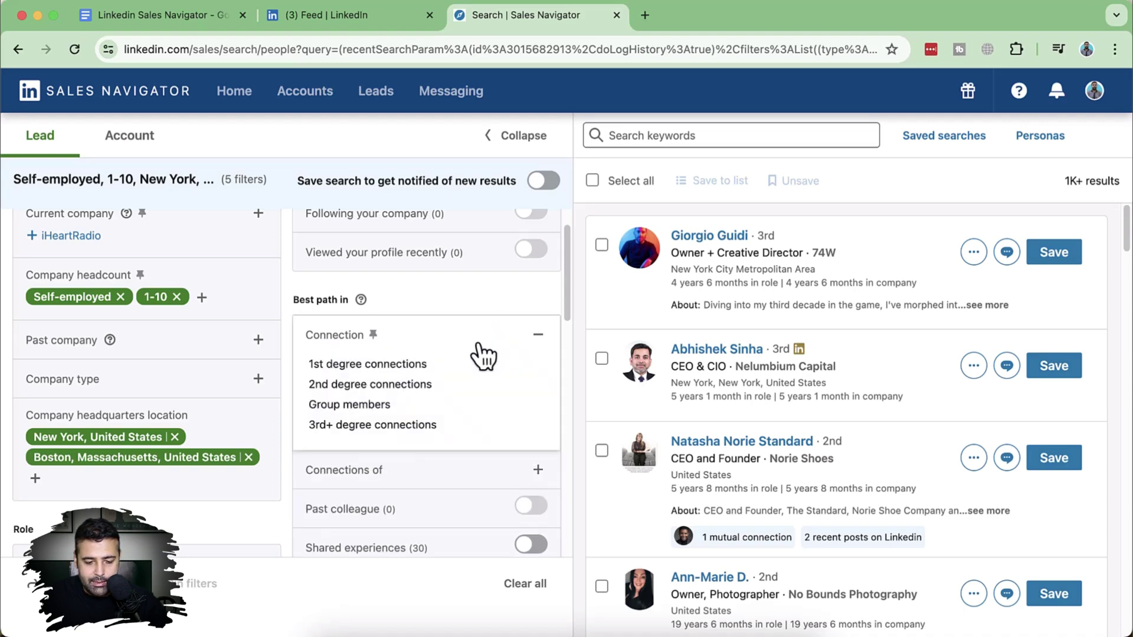
click(473, 386)
click(456, 432)
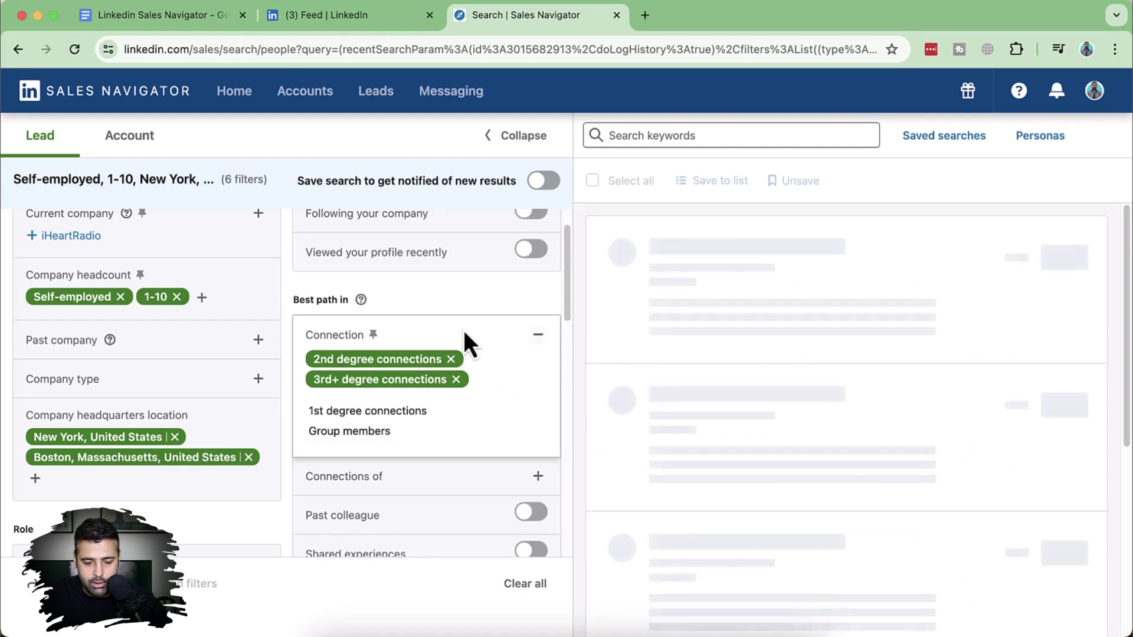
click(463, 328)
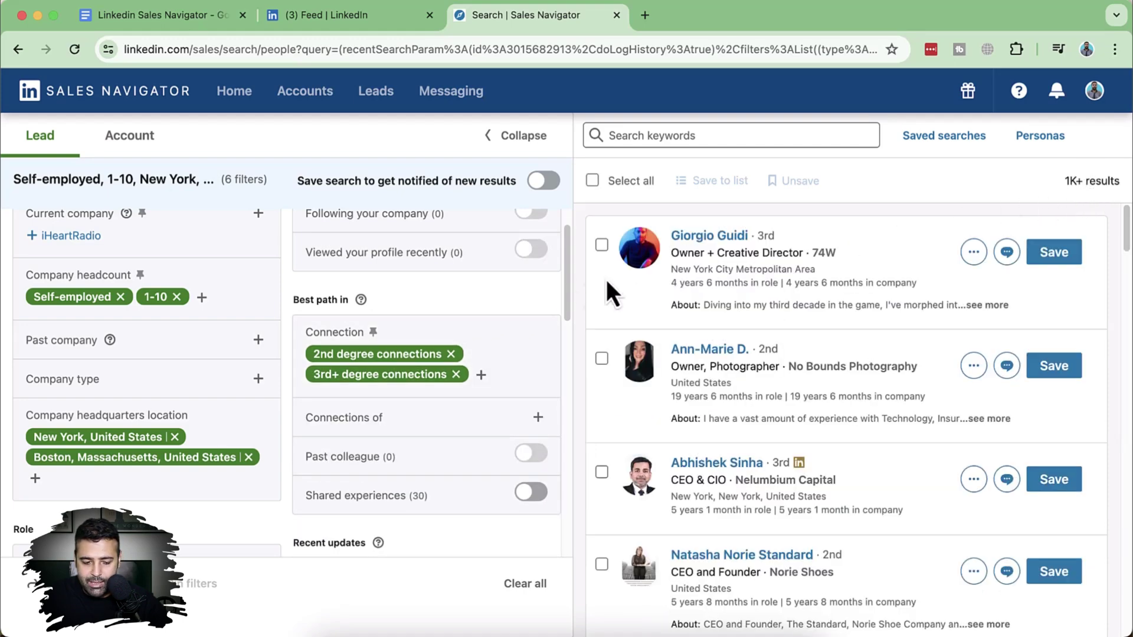
Step: Try the Changed jobs filter among the recent updates and turn it off again
scroll(520, 295, down, 3)
scroll(523, 300, down, 1)
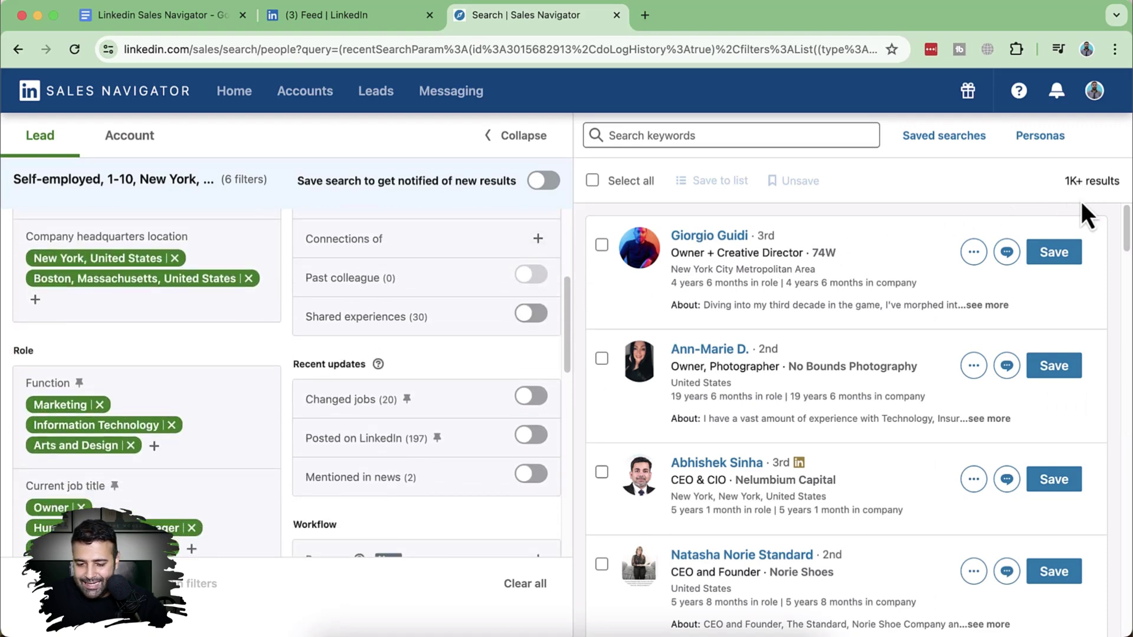
scroll(567, 274, down, 3)
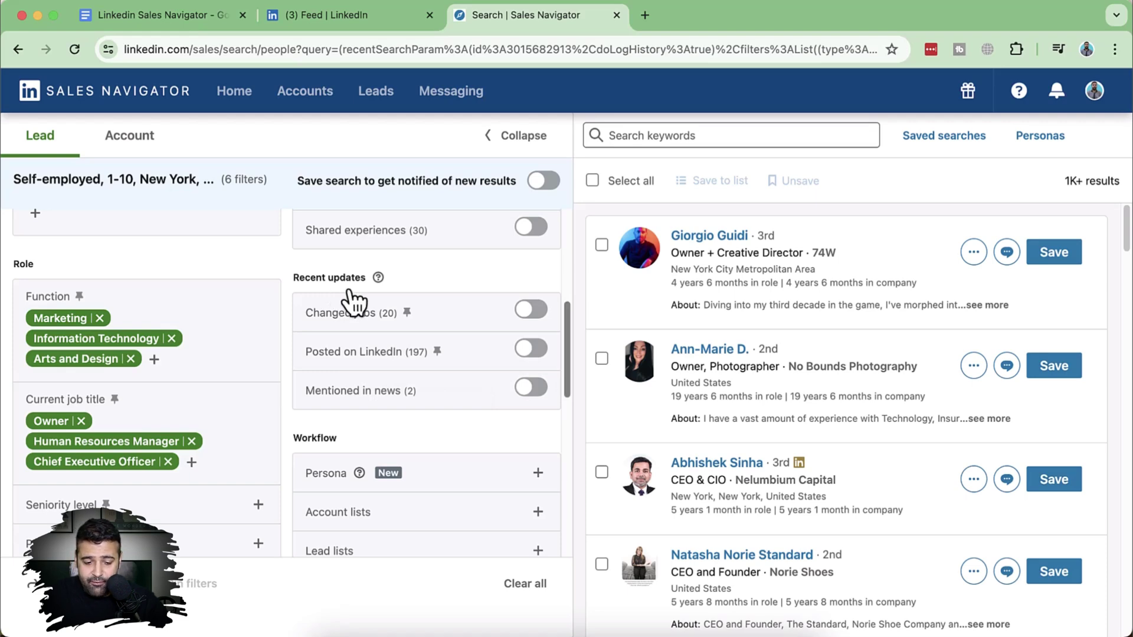
click(531, 309)
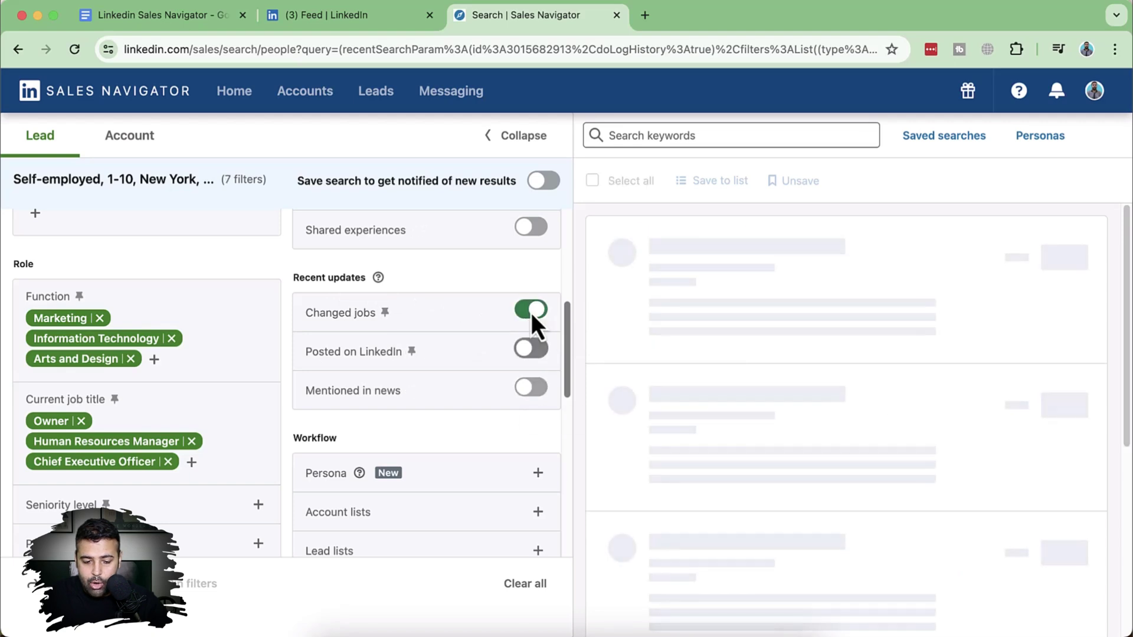
click(531, 310)
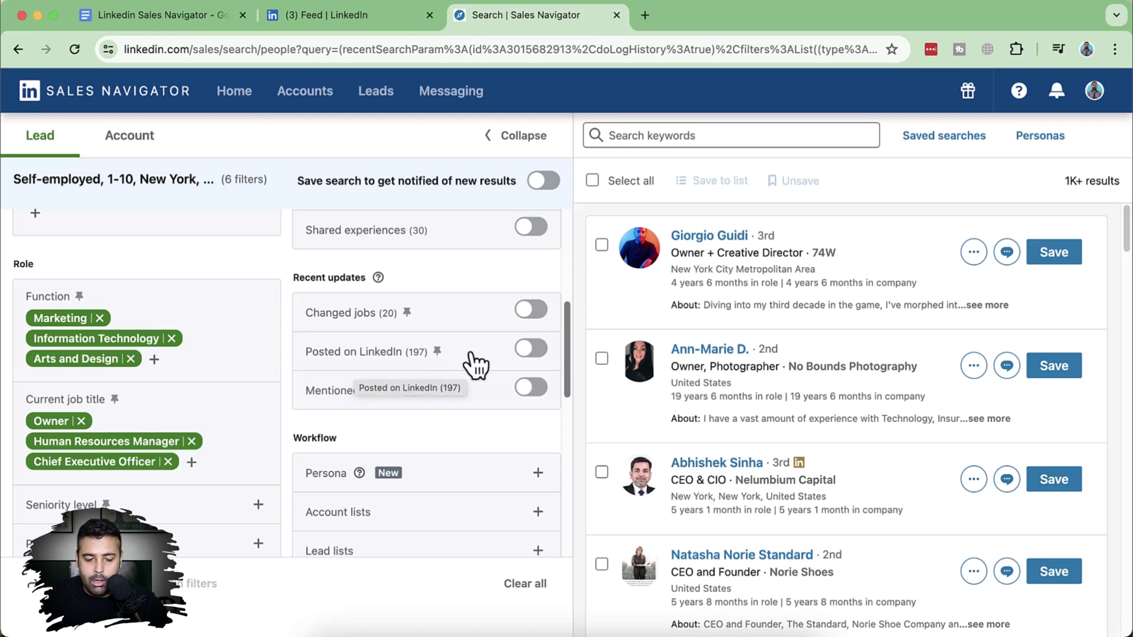
Step: Limit the leads to people who posted on LinkedIn and look through the resulting lead list
click(530, 349)
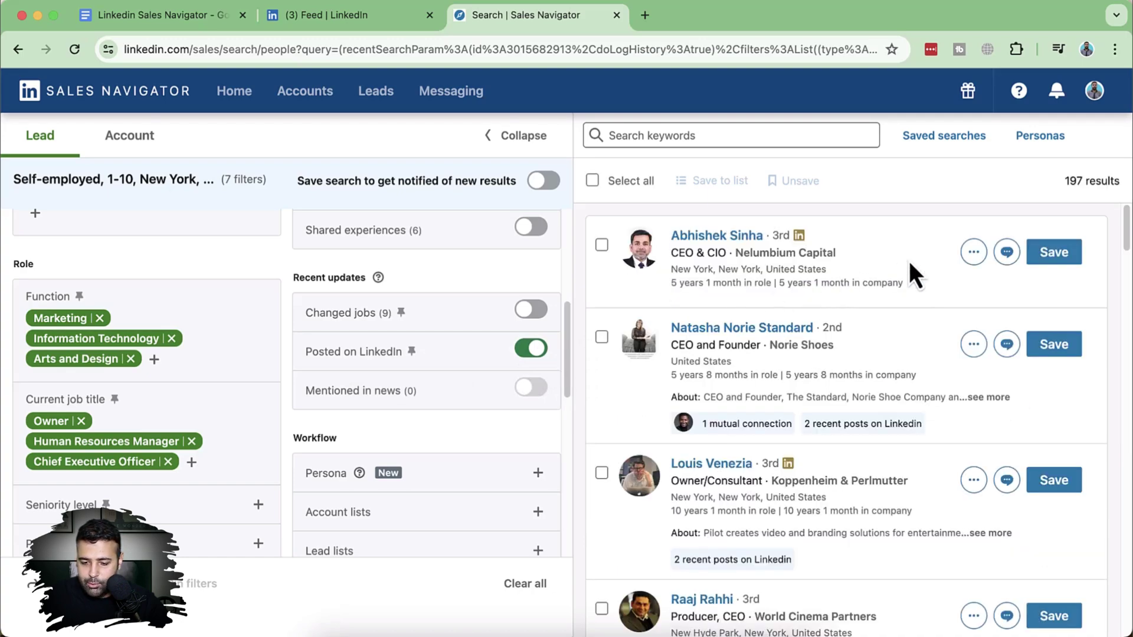
scroll(909, 261, down, 15)
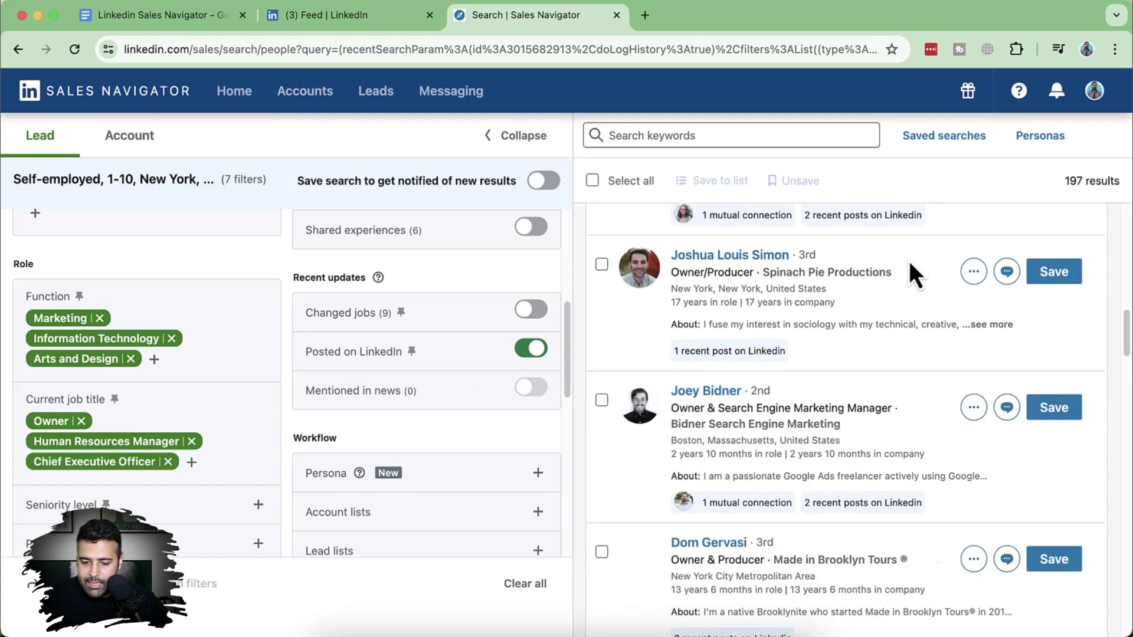
scroll(909, 261, down, 10)
scroll(903, 390, up, 8)
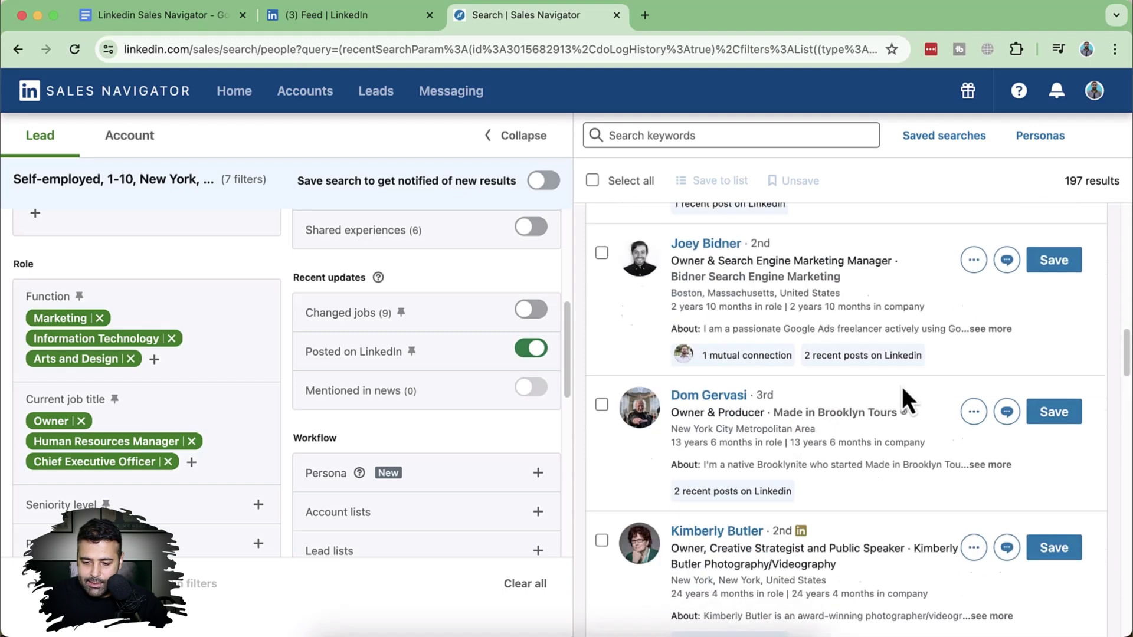
scroll(902, 387, up, 5)
scroll(522, 486, down, 5)
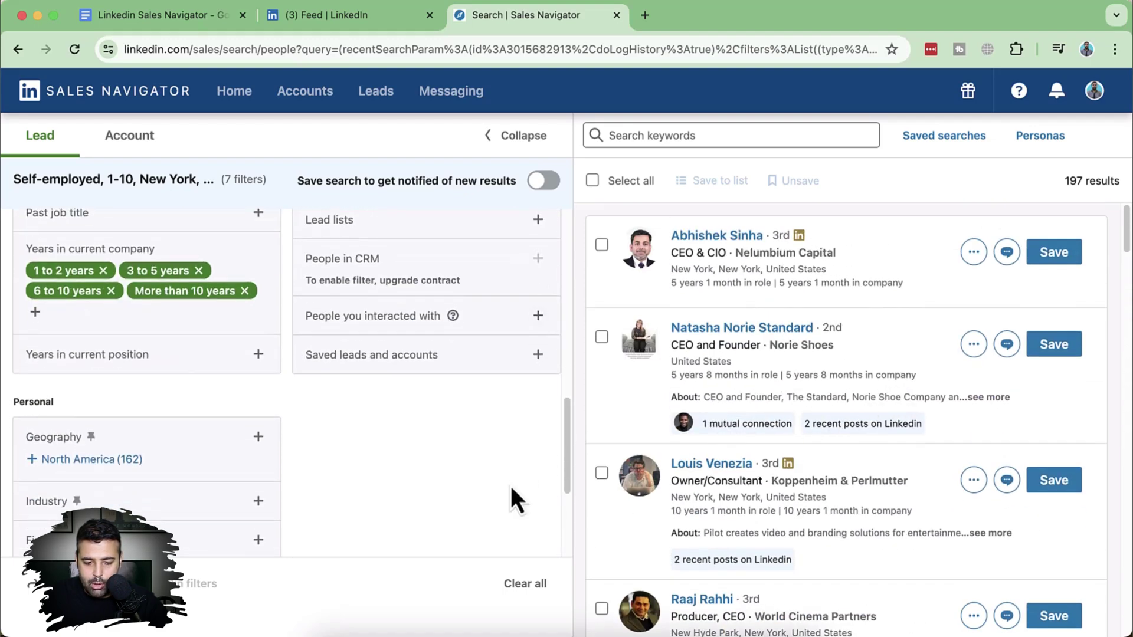
Step: Save the 25 selected leads to a new lead list named "Decision Makers - New York/Boston Digital Media Agency"
scroll(511, 487, up, 5)
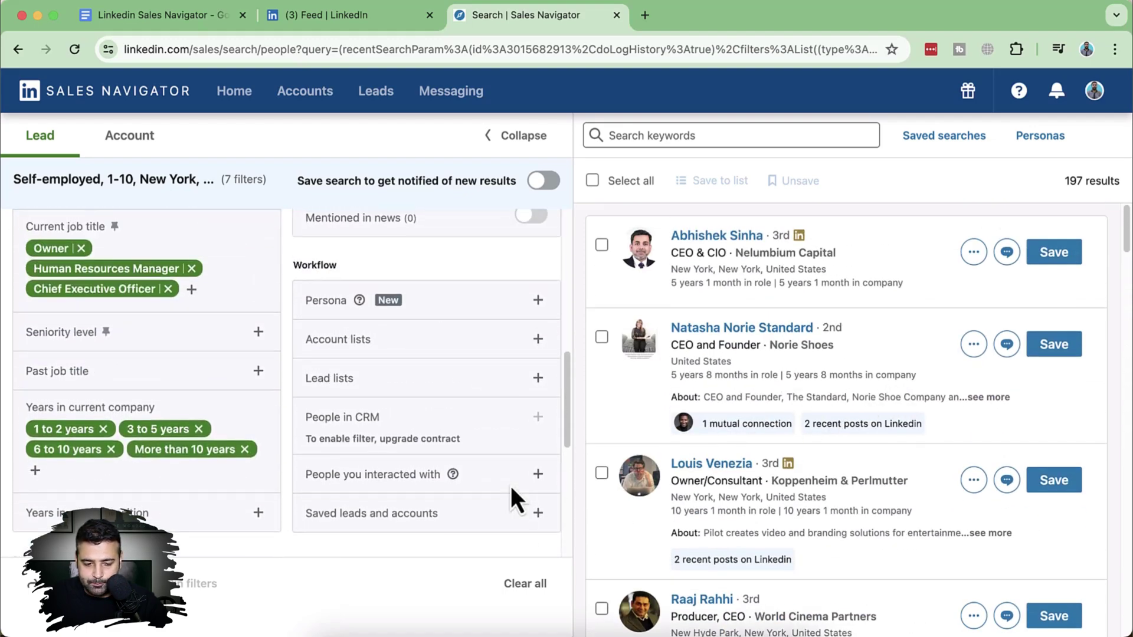
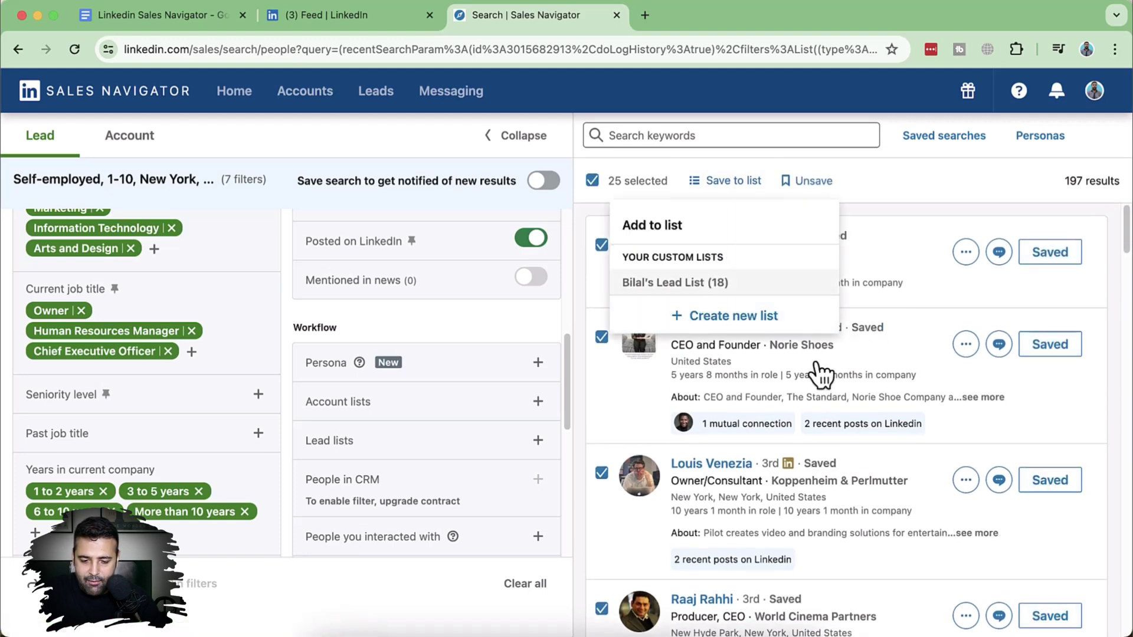
click(743, 319)
click(570, 277)
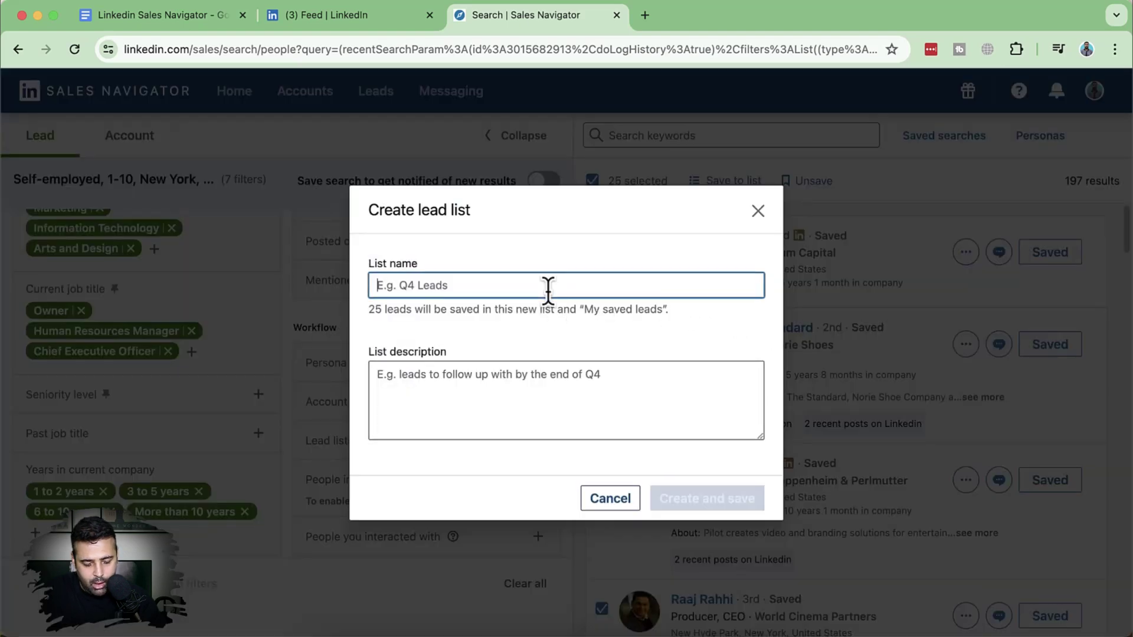
text(Q)
key(BackSpace)
text(De)
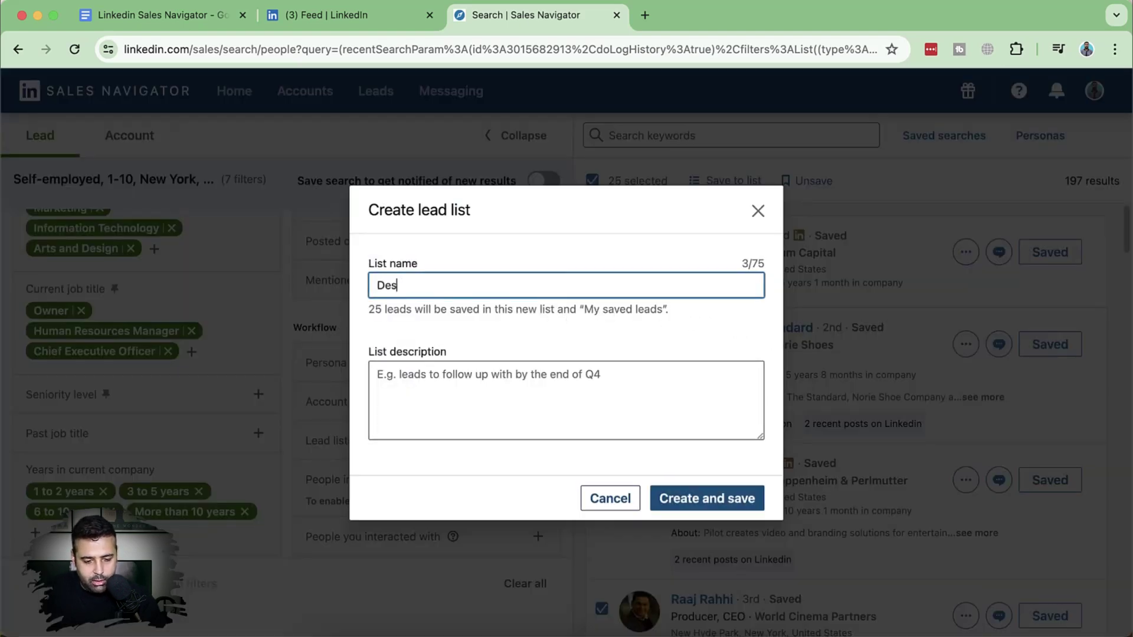
text(cision Makers )
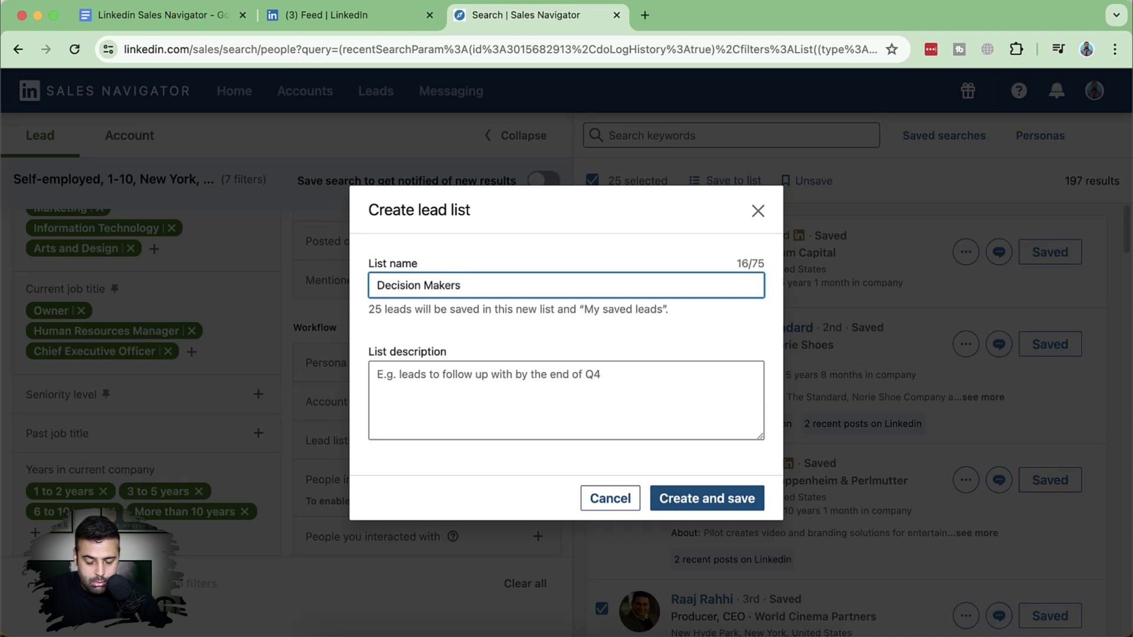
text(- Ne)
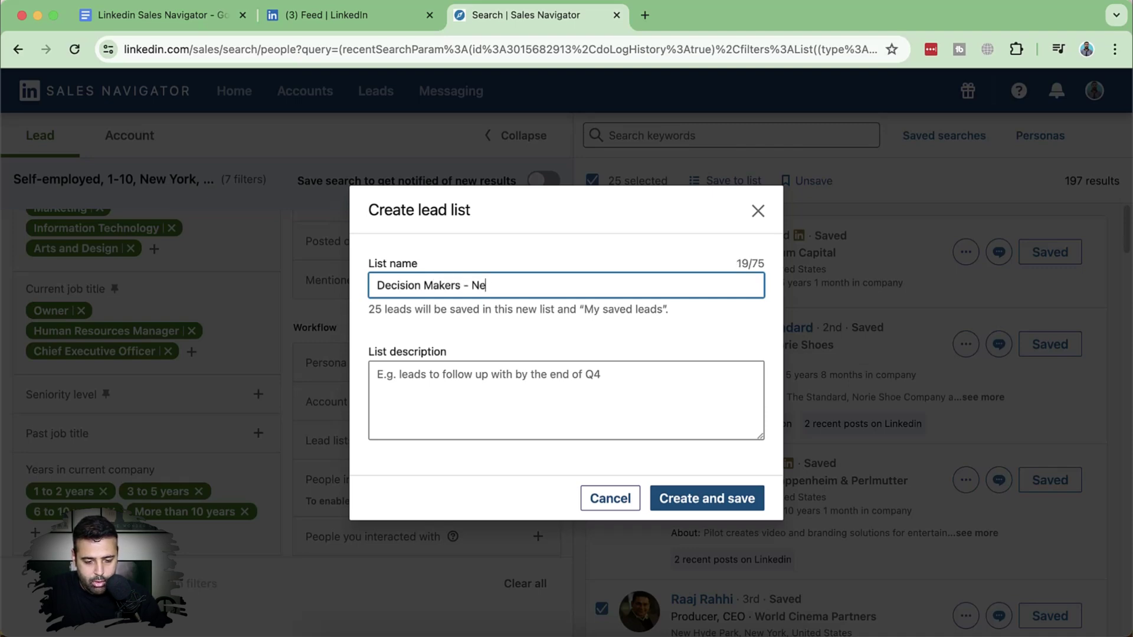
text(w York/M)
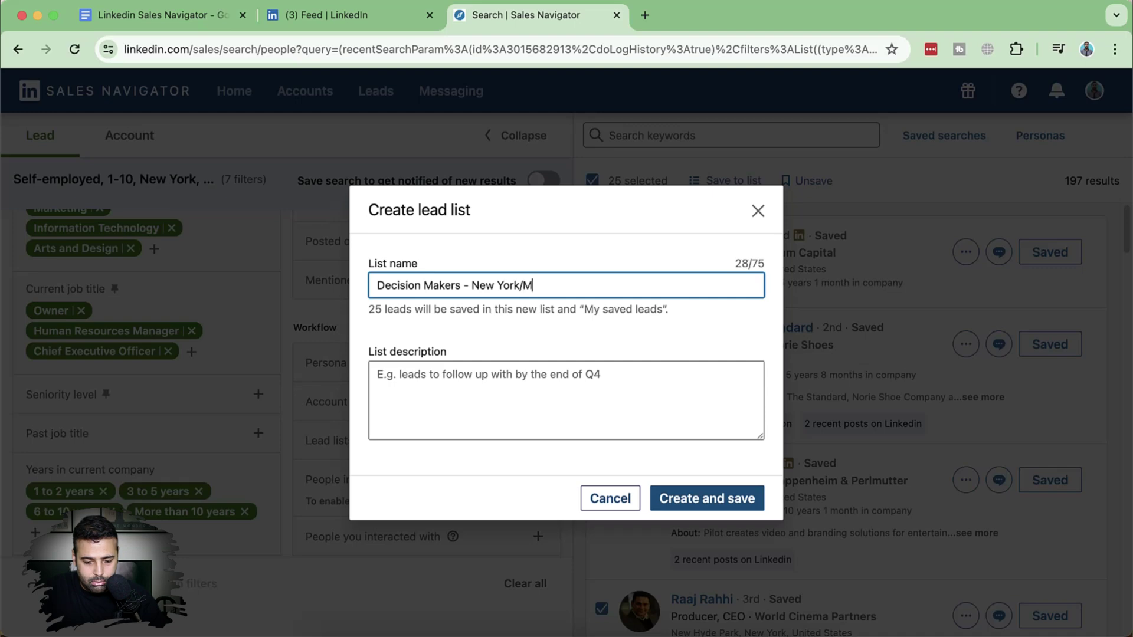
key(BackSpace)
text(Boston)
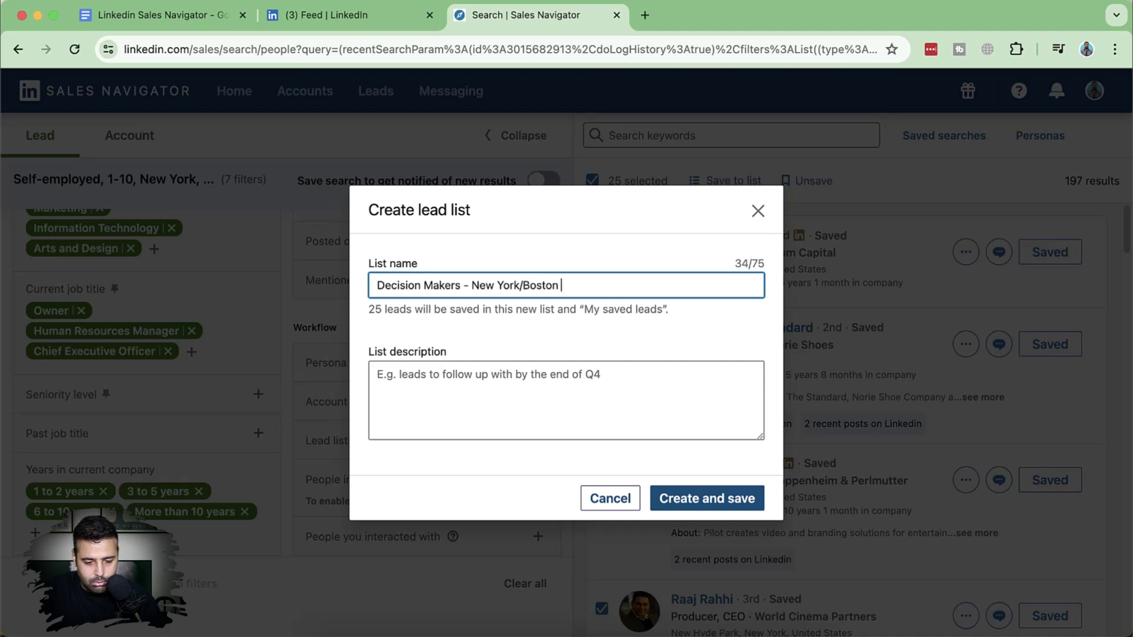
text( Digital Media)
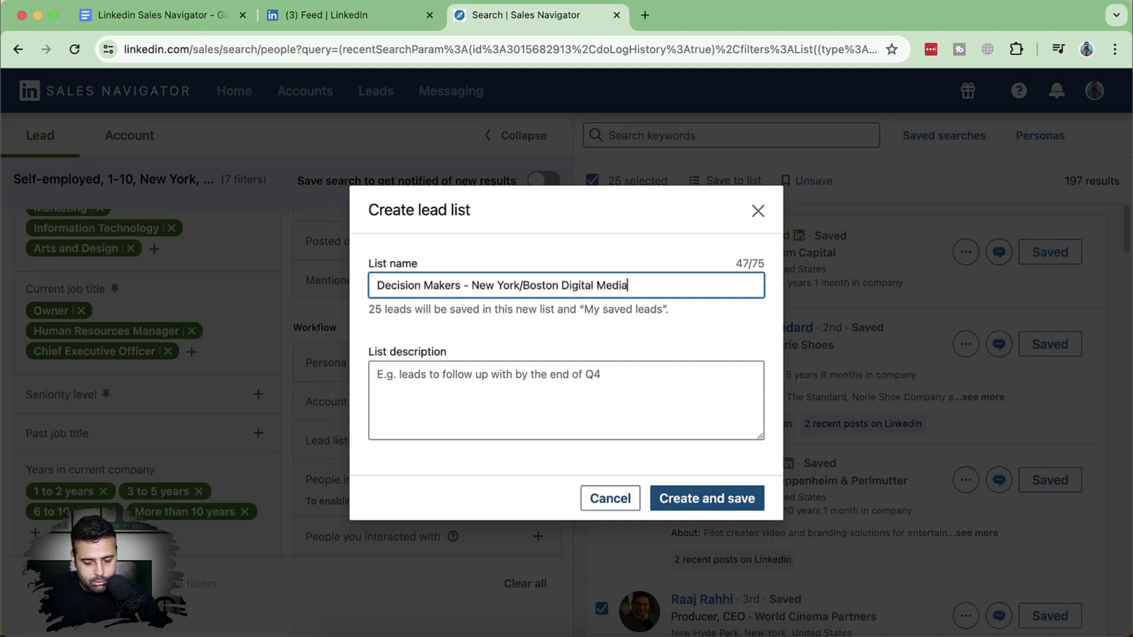
text( Agency)
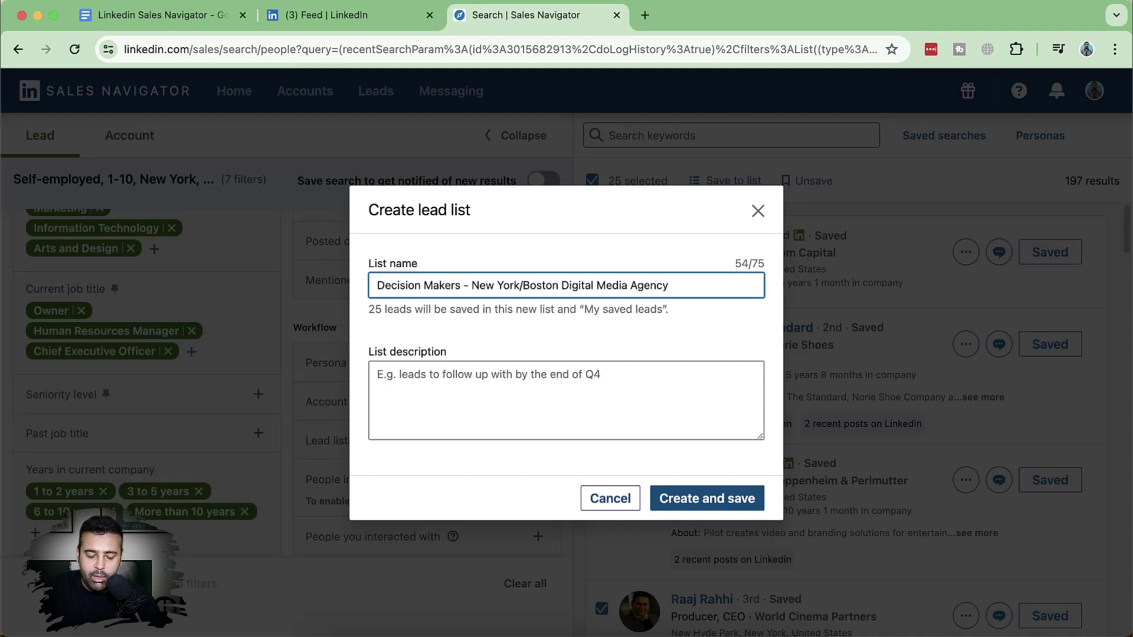
drag(708, 286, 412, 321)
click(483, 351)
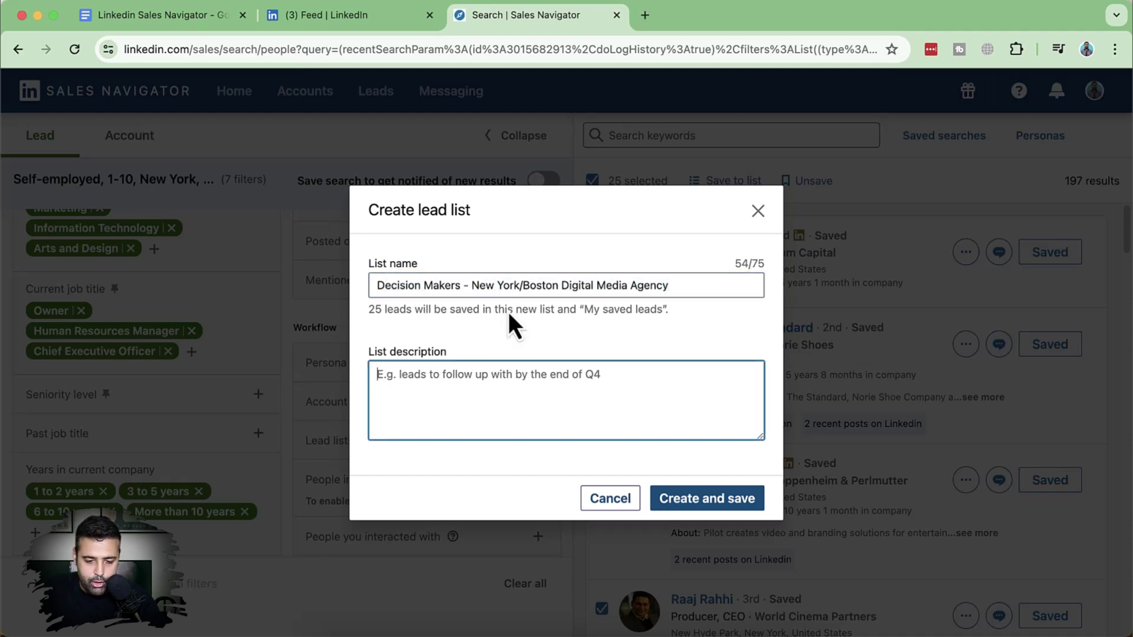
click(731, 501)
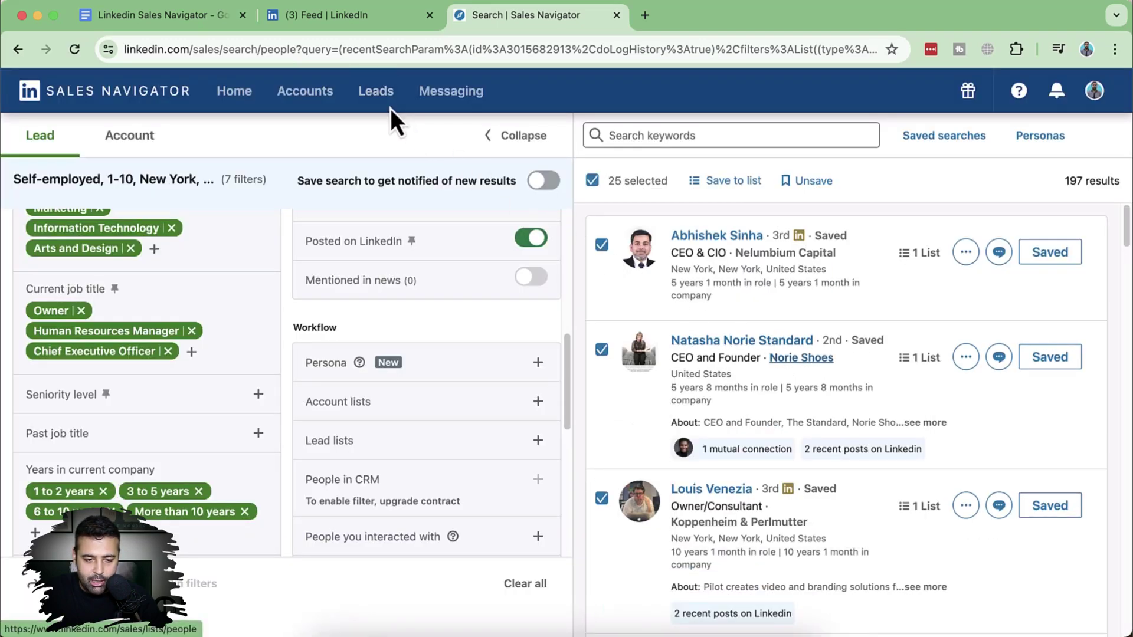
Step: Open the lead lists in a new tab and view the leads in "Decision Makers - New York/Boston Digital Media Agency"
right_click(373, 98)
click(374, 105)
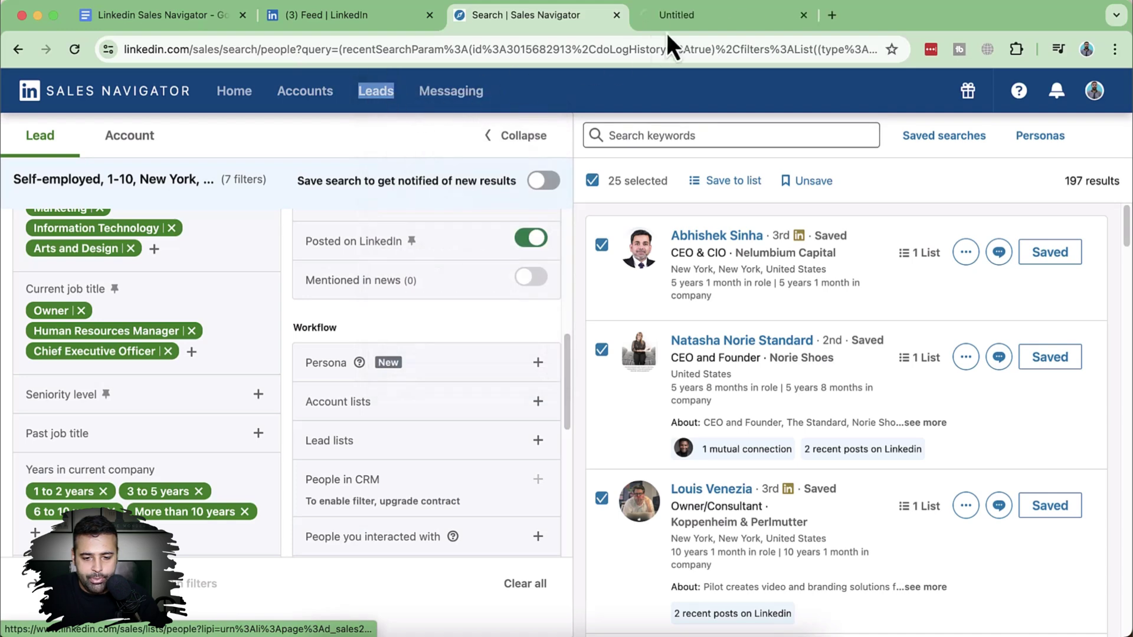
click(684, 18)
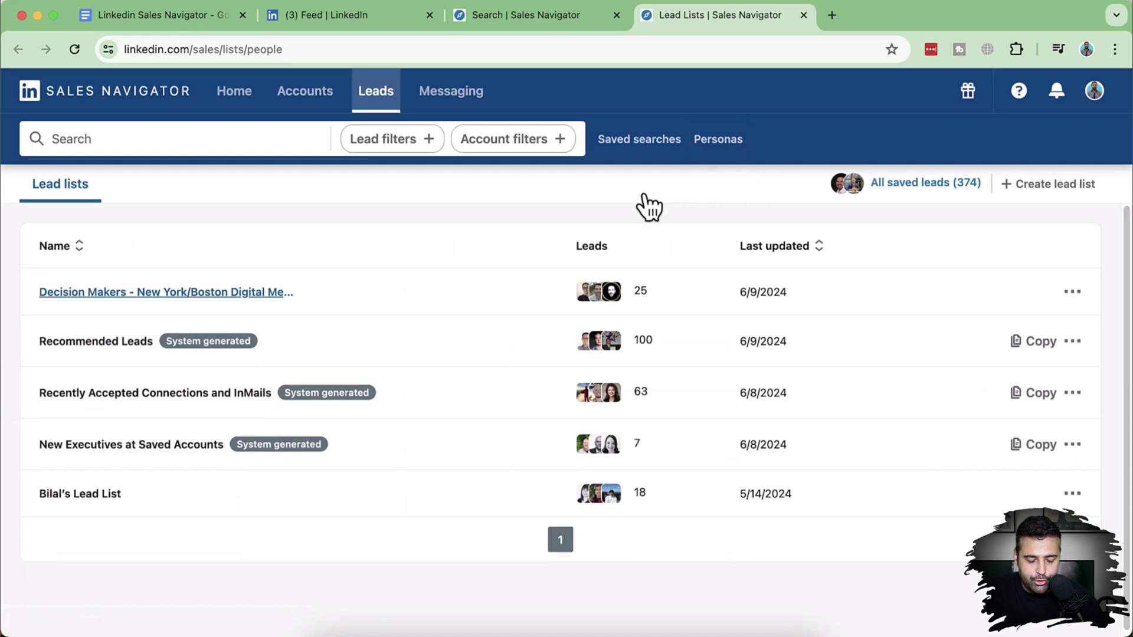
click(152, 292)
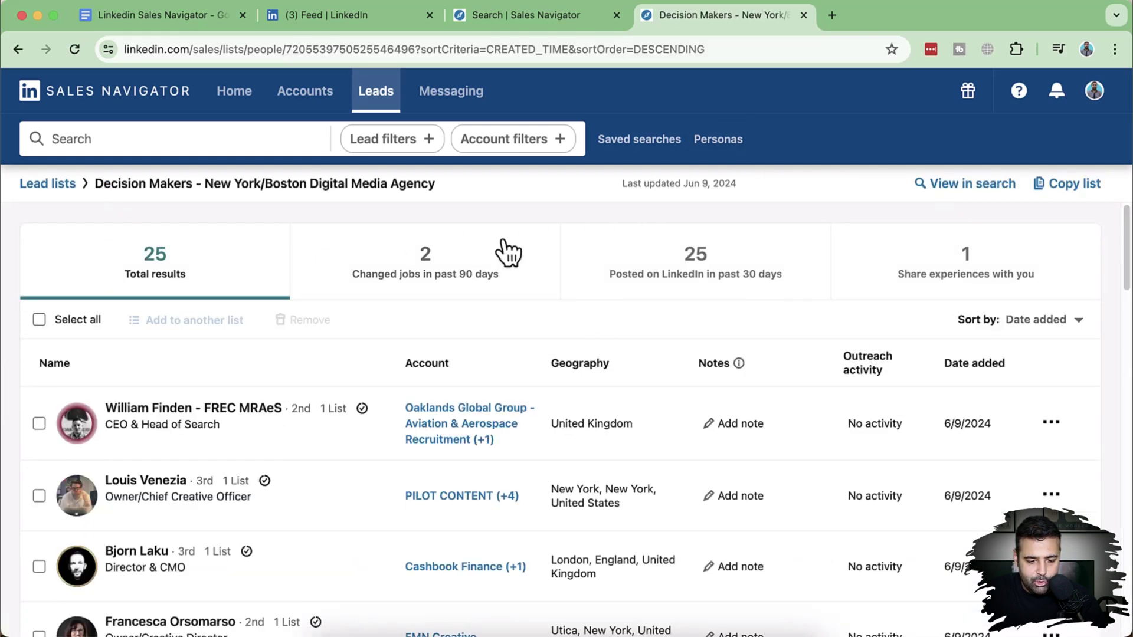
scroll(505, 251, down, 3)
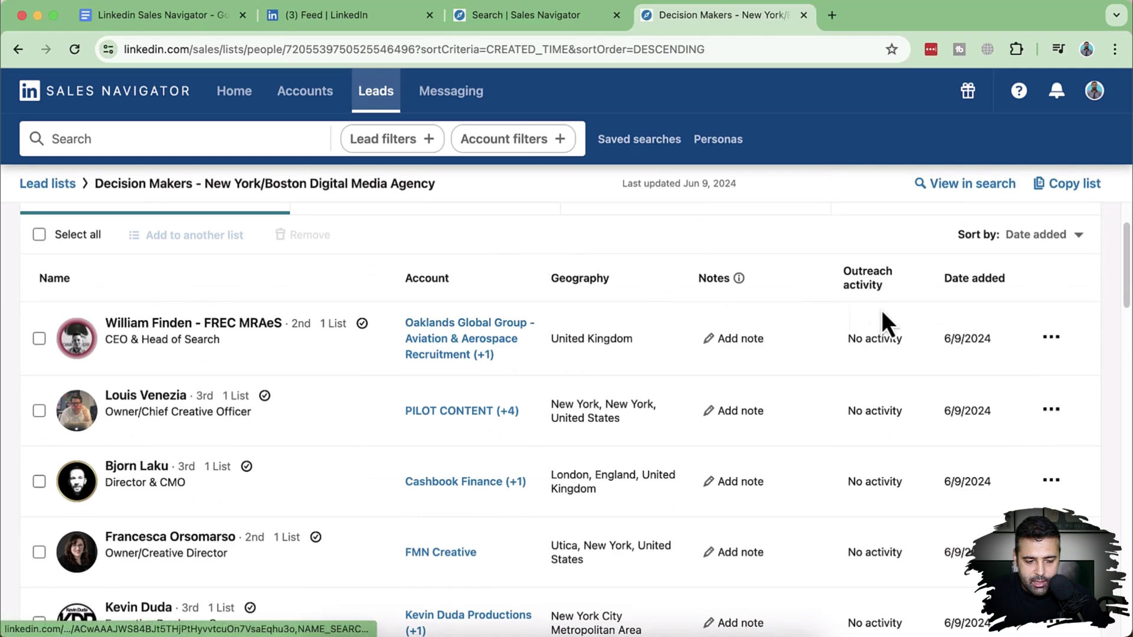
Step: Open the InMail message window for the first lead in the list, examine the profile summary and close it without writing
click(1054, 341)
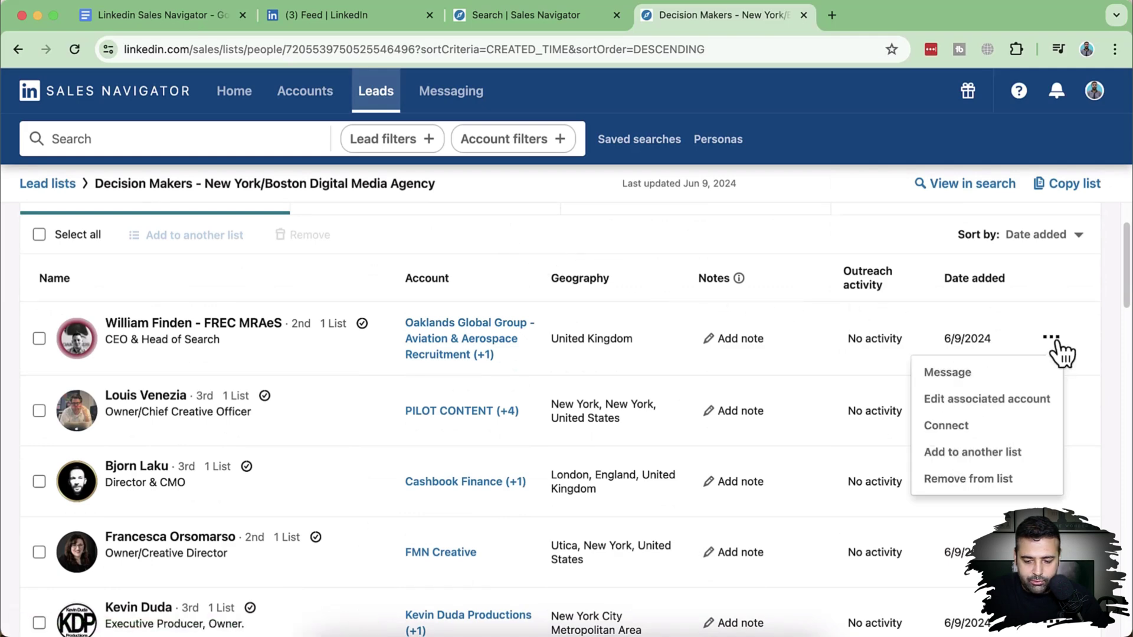
click(949, 373)
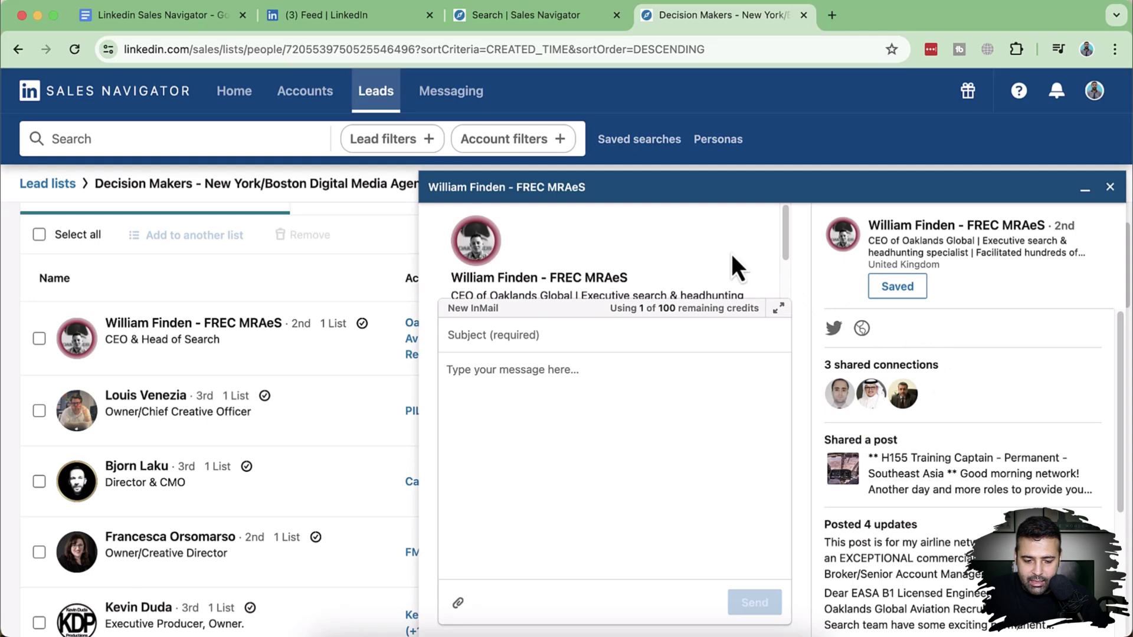
scroll(731, 254, down, 3)
scroll(731, 254, up, 2)
scroll(731, 254, down, 2)
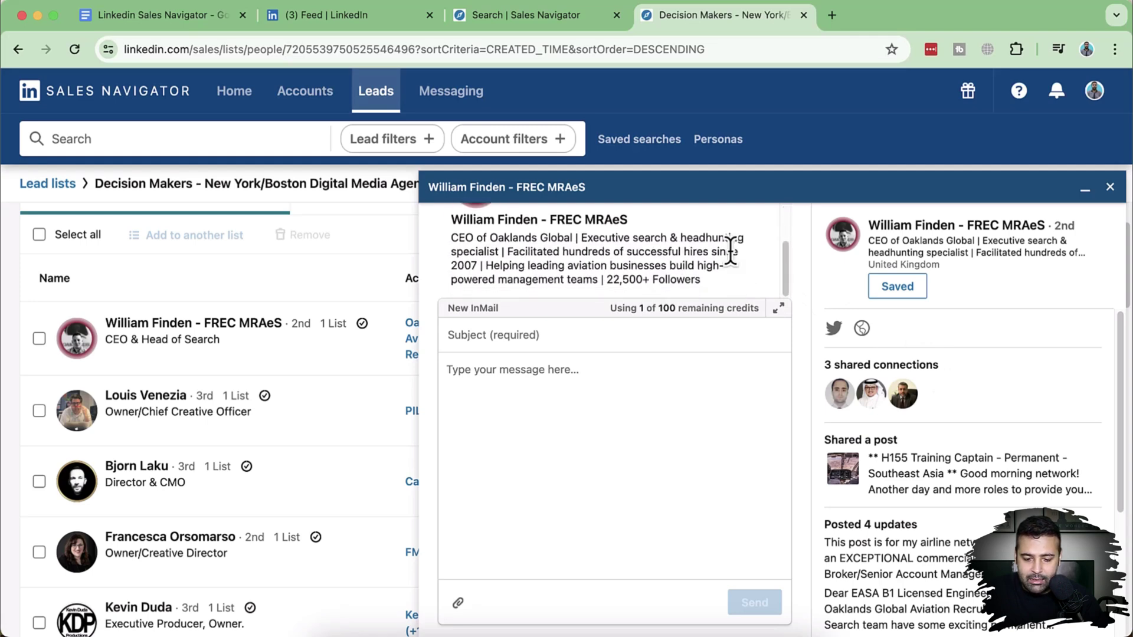
scroll(731, 251, up, 2)
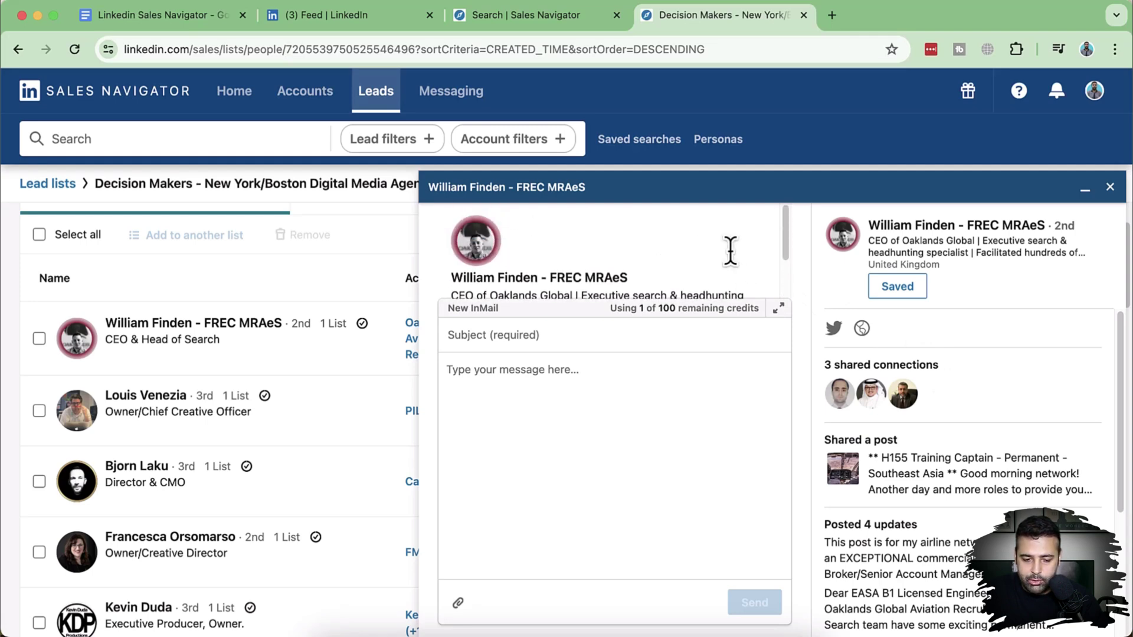
click(1111, 188)
scroll(1100, 189, down, 3)
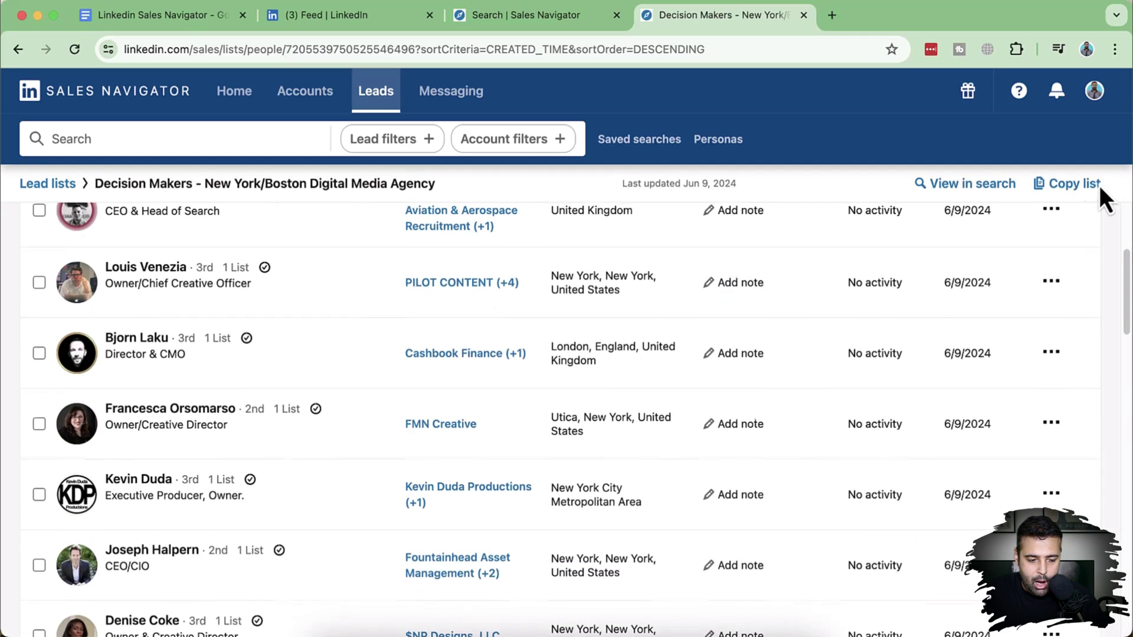
scroll(1099, 195, up, 4)
Step: Return to the lead search, deselect all leads and save the search to get notified of new results
click(545, 17)
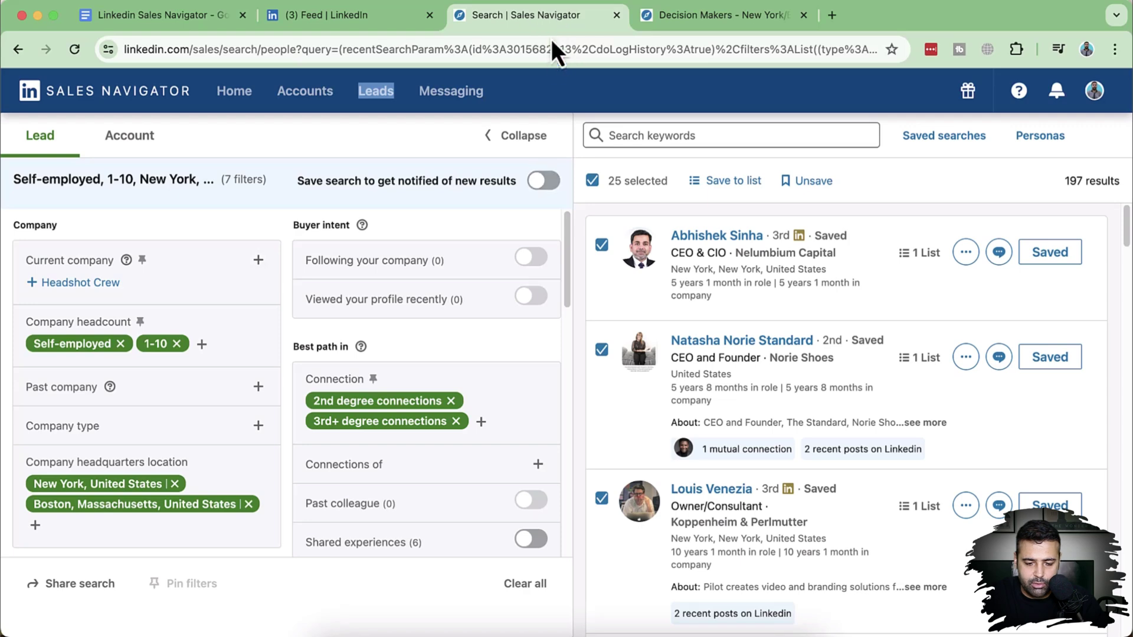
click(592, 181)
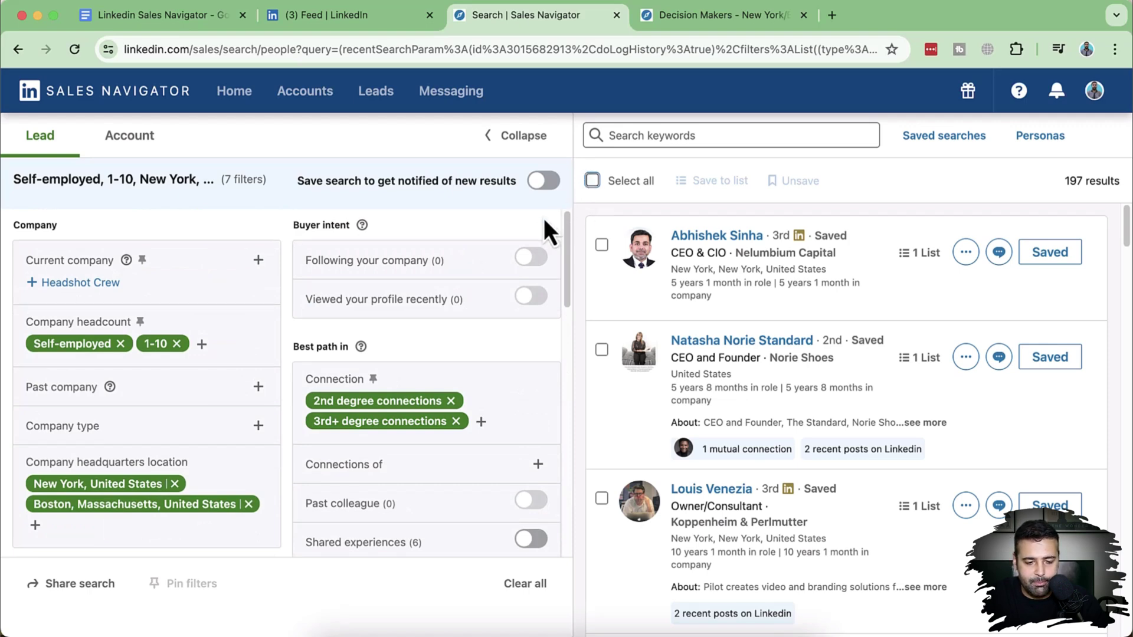
click(546, 183)
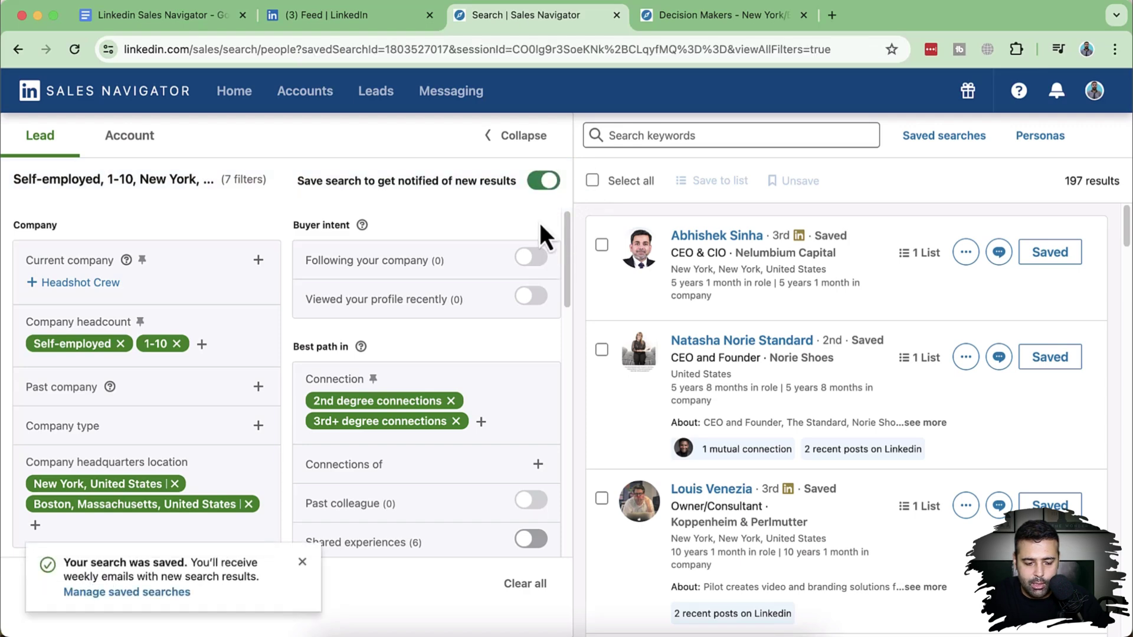
drag(75, 565, 258, 581)
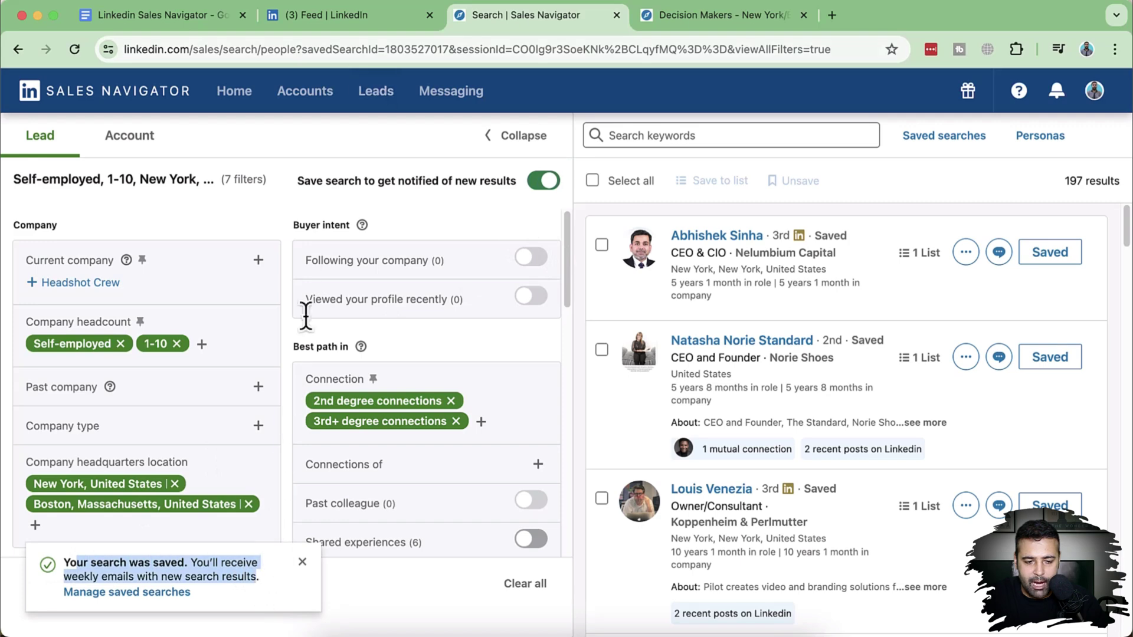
Step: Review the saved lead search and its filters among the saved searches, and close the overview
click(361, 24)
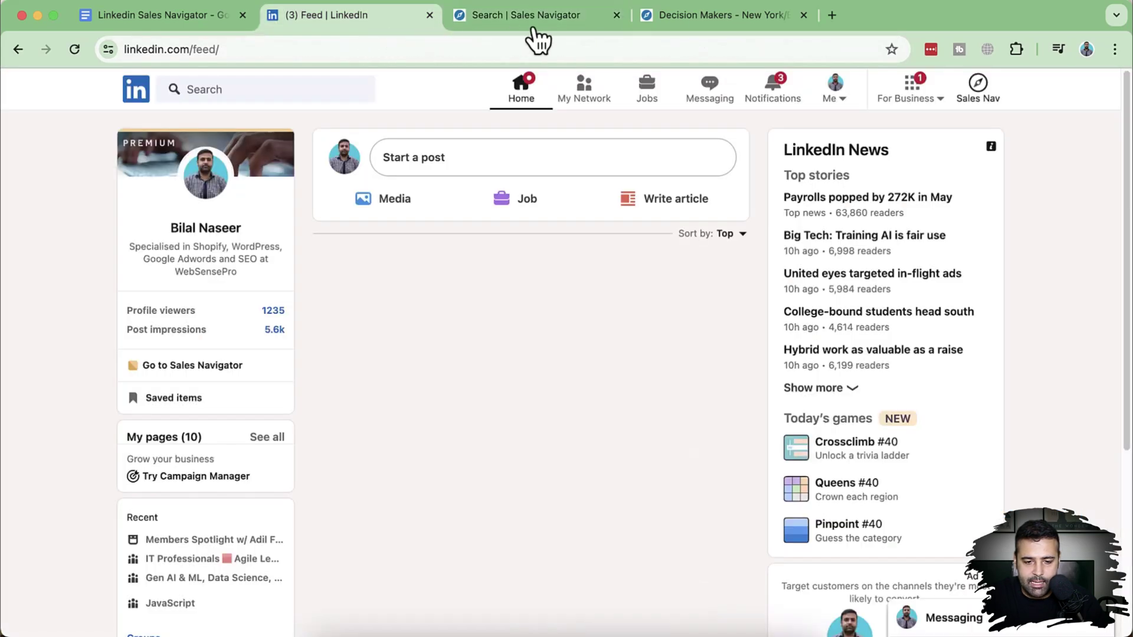
click(577, 30)
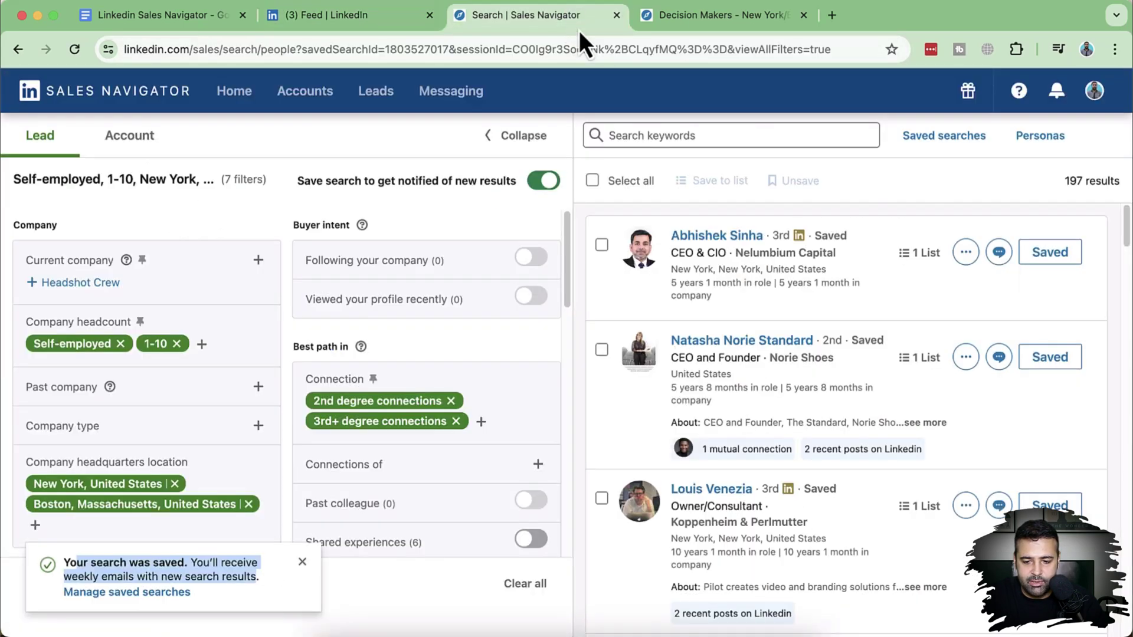
click(944, 140)
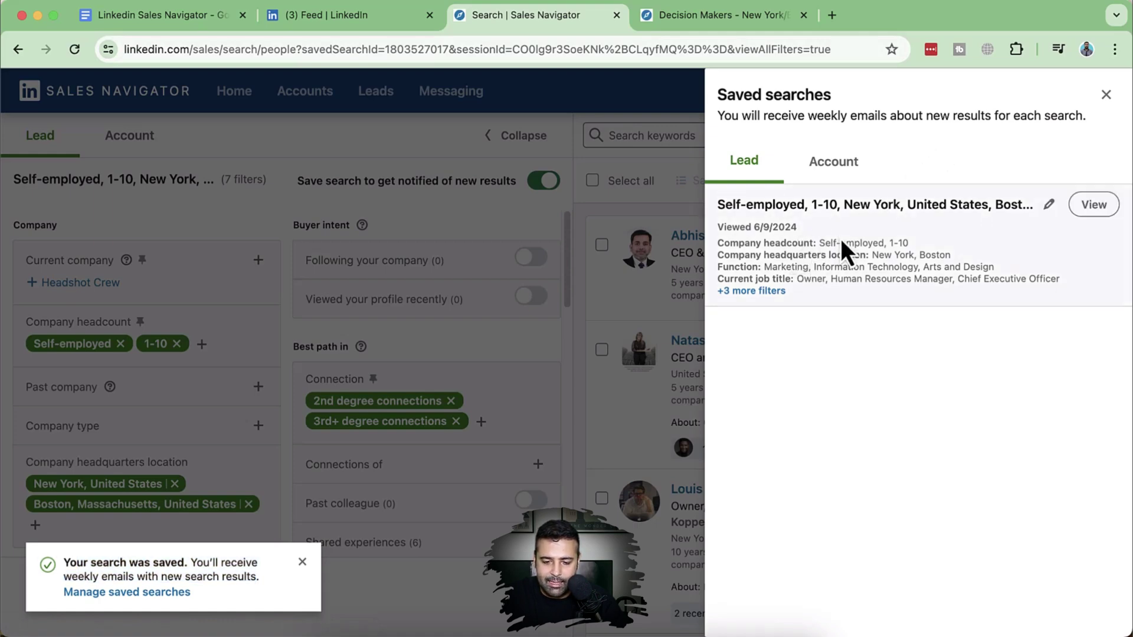
click(1106, 95)
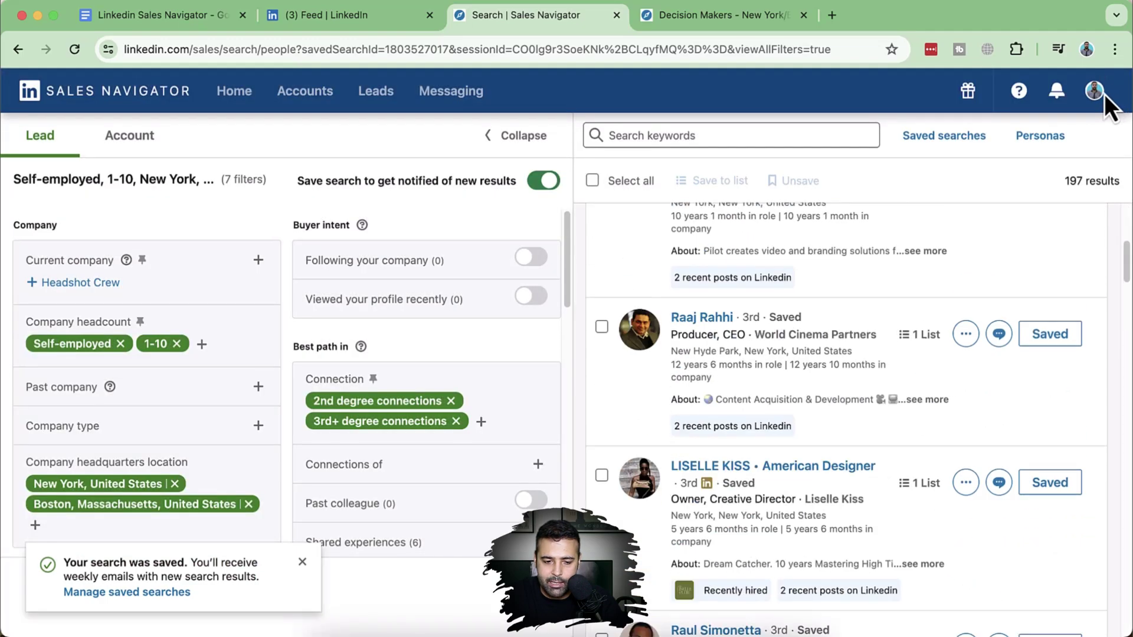
Step: Go back to the Decision Makers lead list and look through its leads, accounts and geographies
click(701, 18)
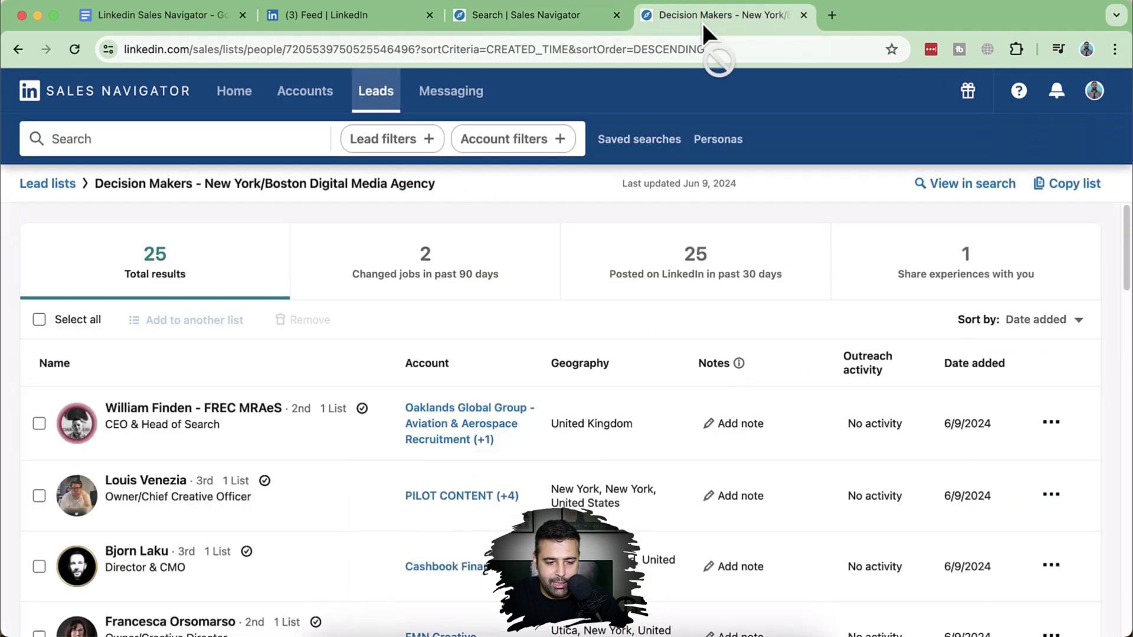
scroll(372, 396, down, 8)
scroll(372, 395, up, 8)
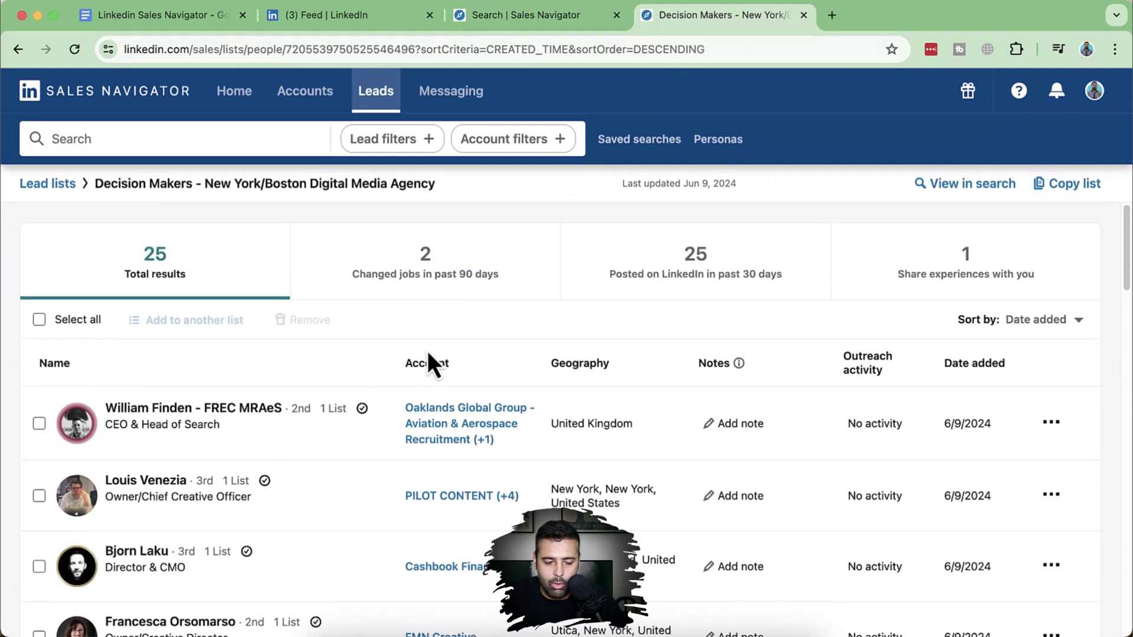
scroll(427, 351, down, 8)
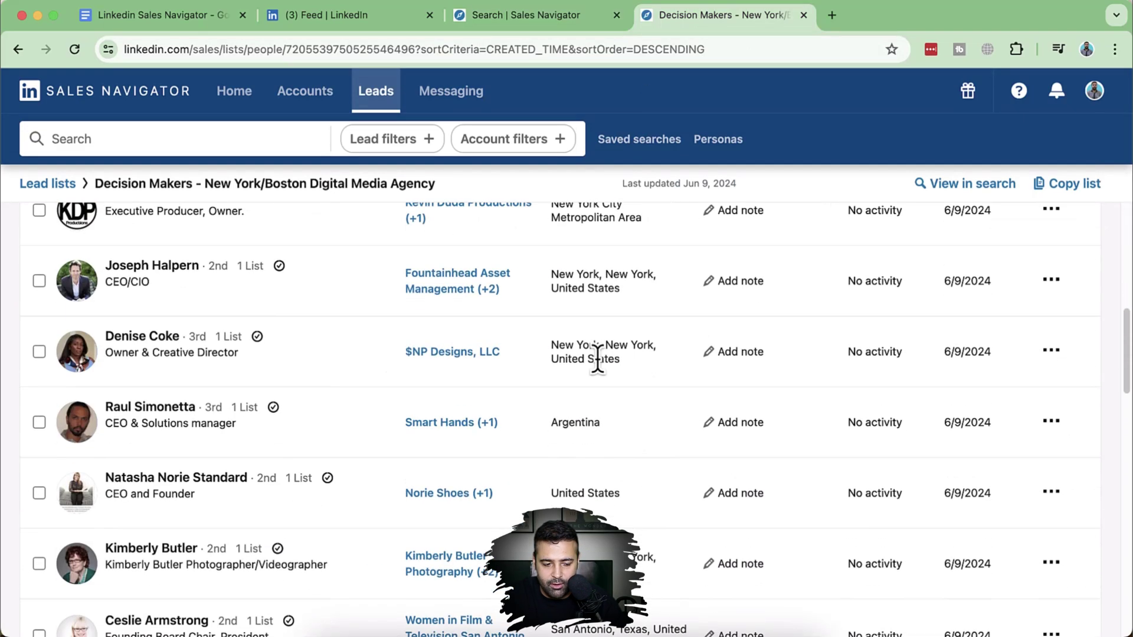
scroll(597, 358, up, 8)
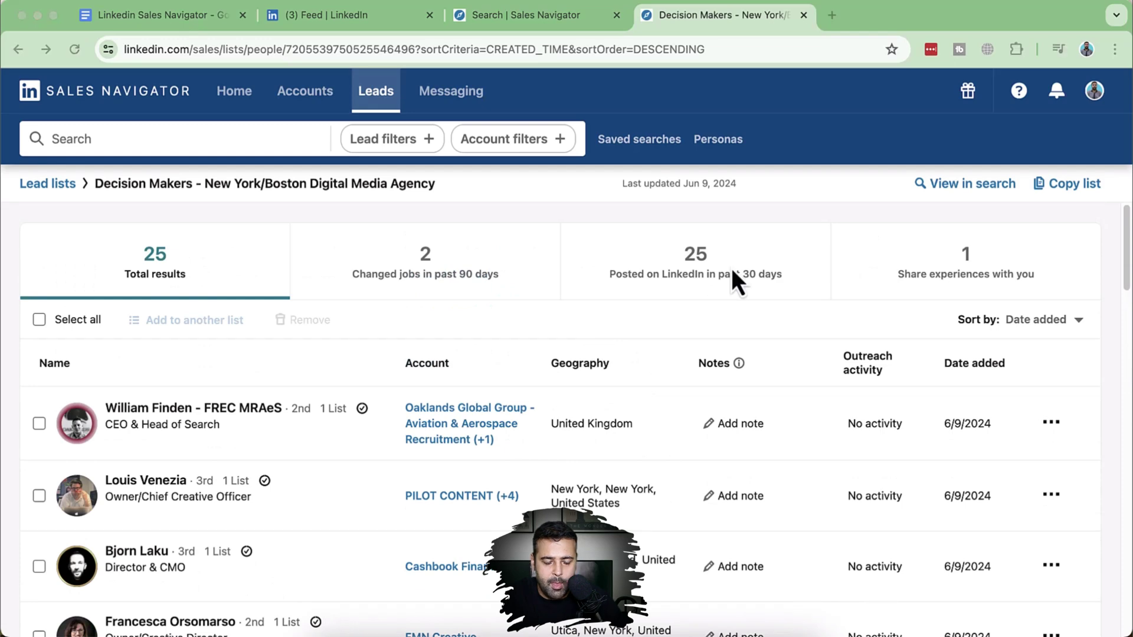
Step: Open the account search with all its filters in a new tab
right_click(304, 98)
click(309, 106)
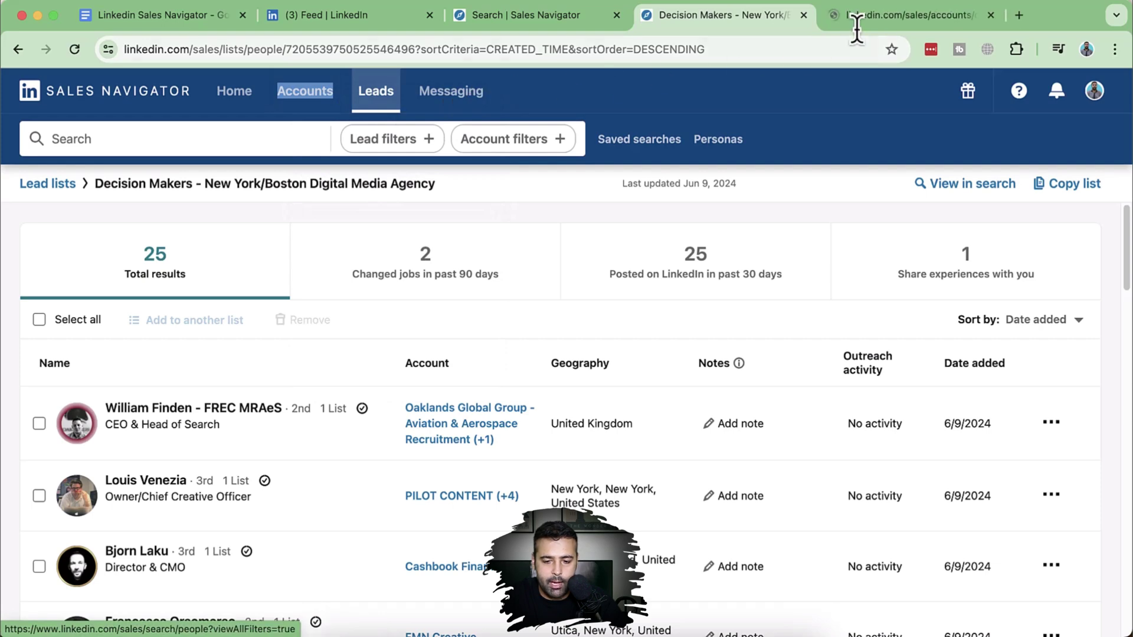
click(858, 23)
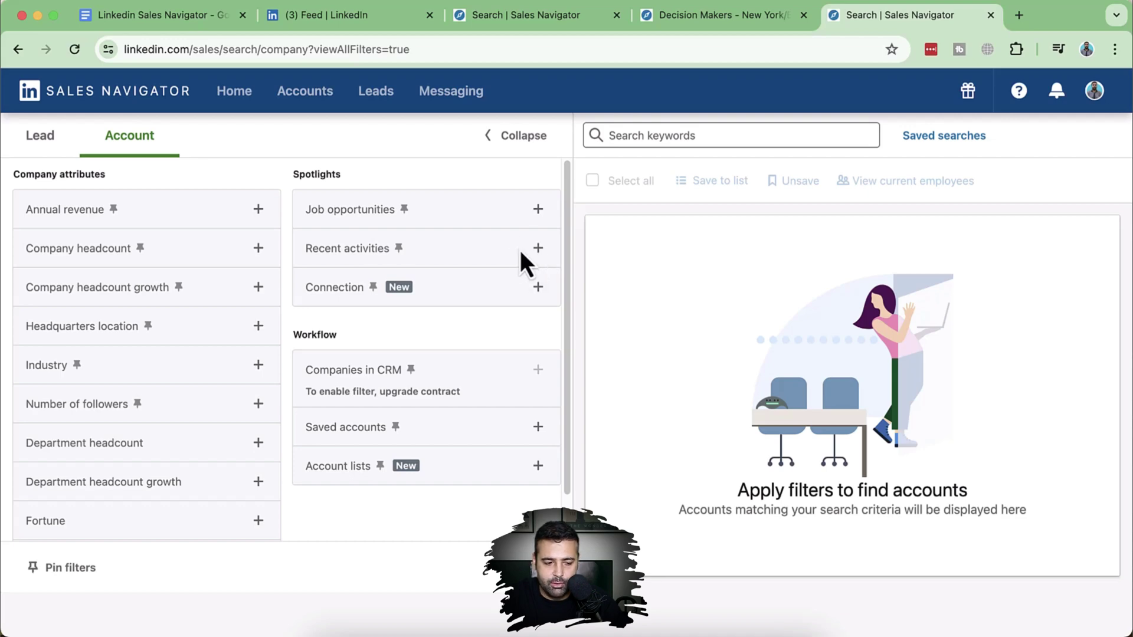
Step: Filter the accounts by annual revenue in USD, from 0 to 5 million
click(176, 212)
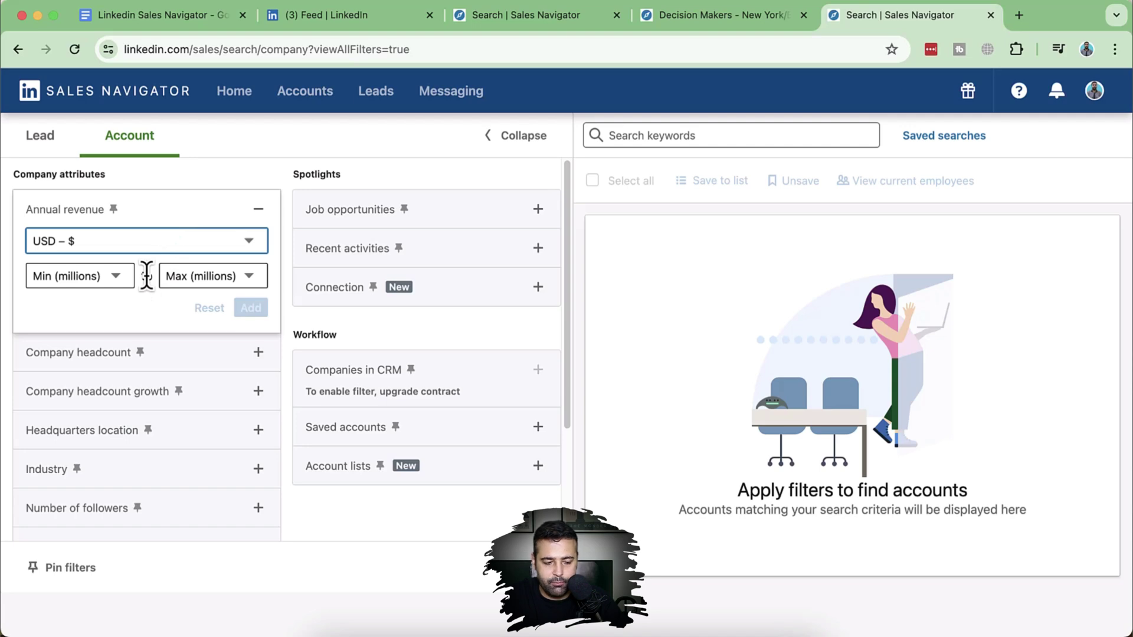
click(194, 281)
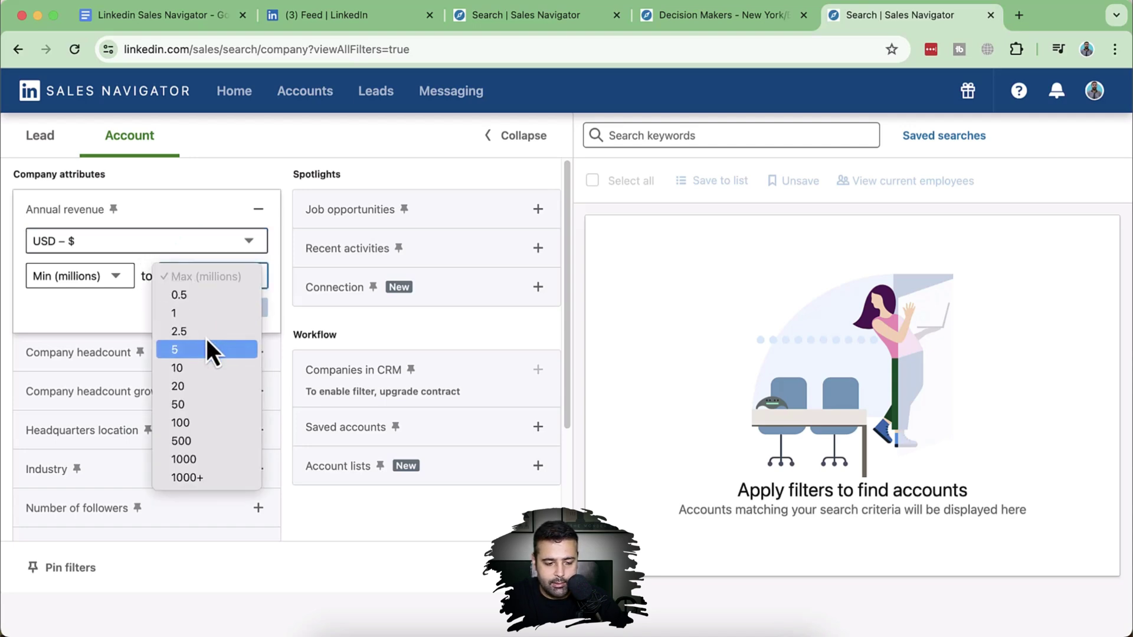
click(118, 289)
click(97, 279)
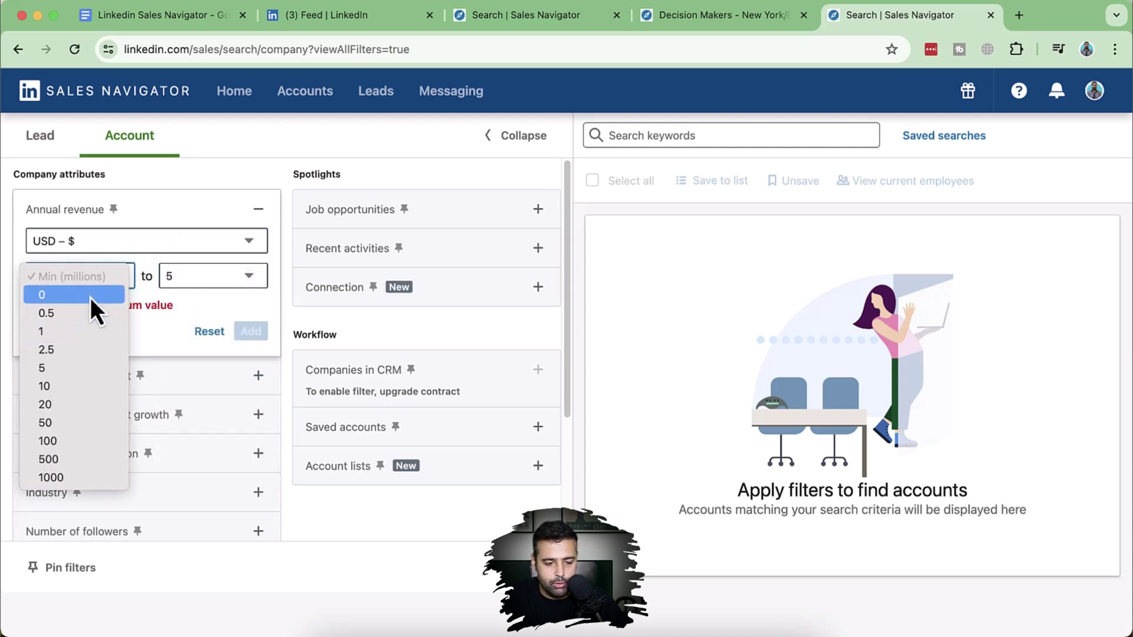
click(90, 297)
click(251, 308)
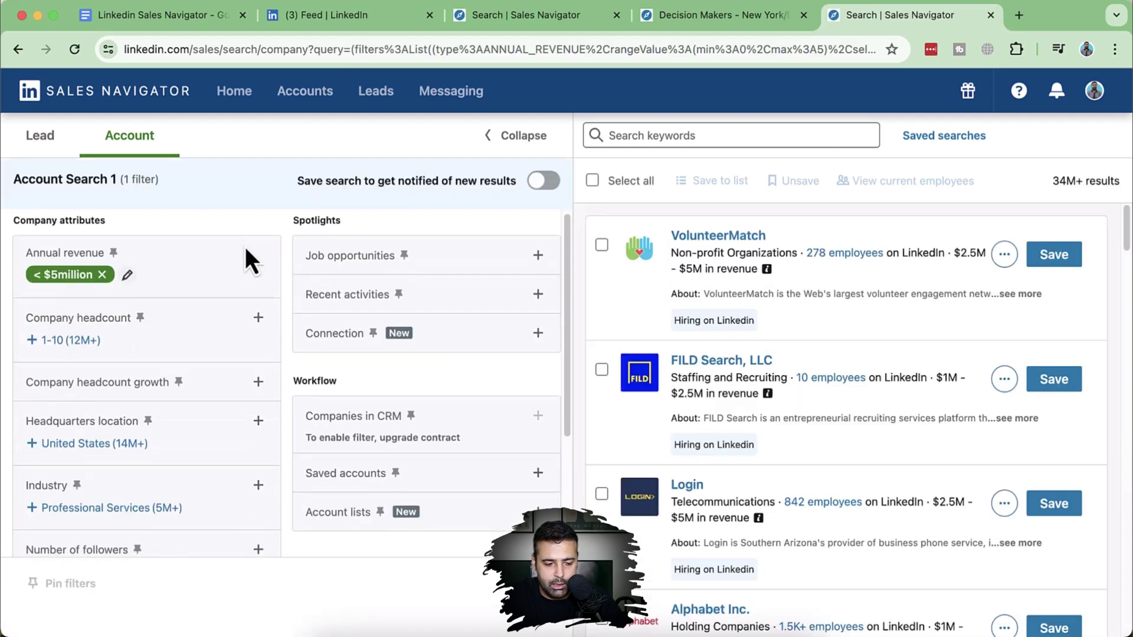
Step: Filter the accounts by company headcounts of 1-10 and 11-50
scroll(245, 247, down, 1)
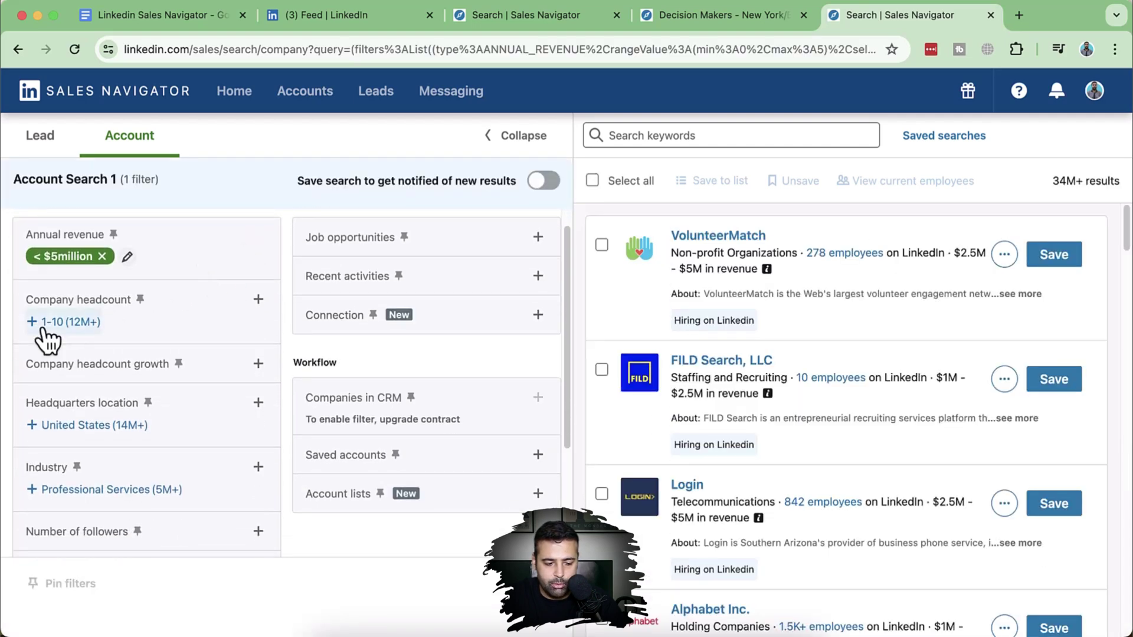
click(63, 322)
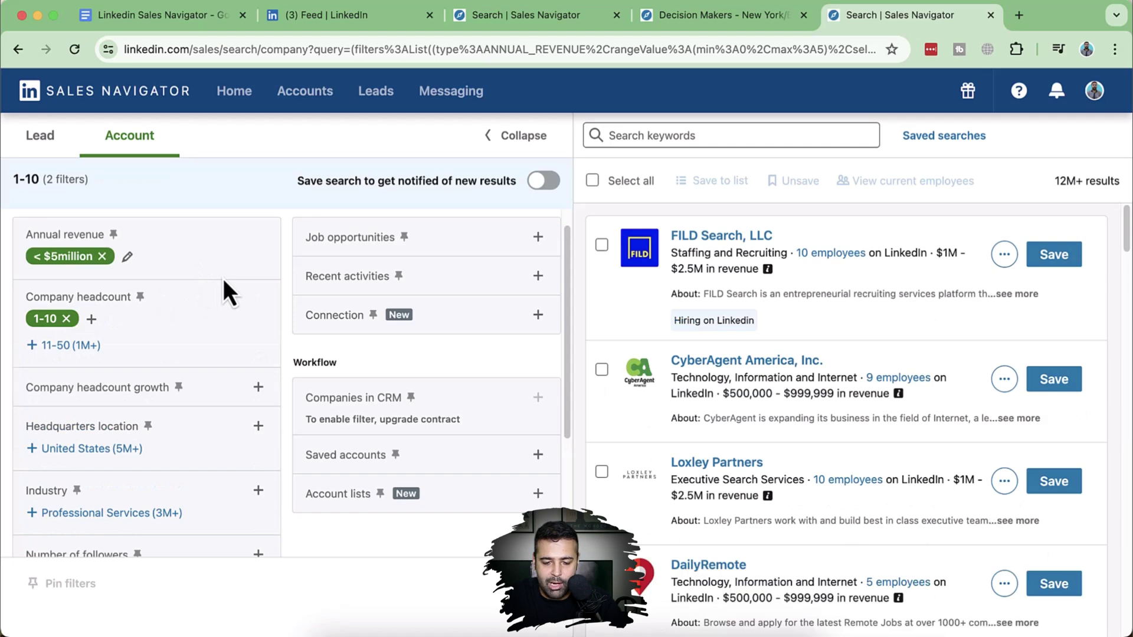
click(49, 349)
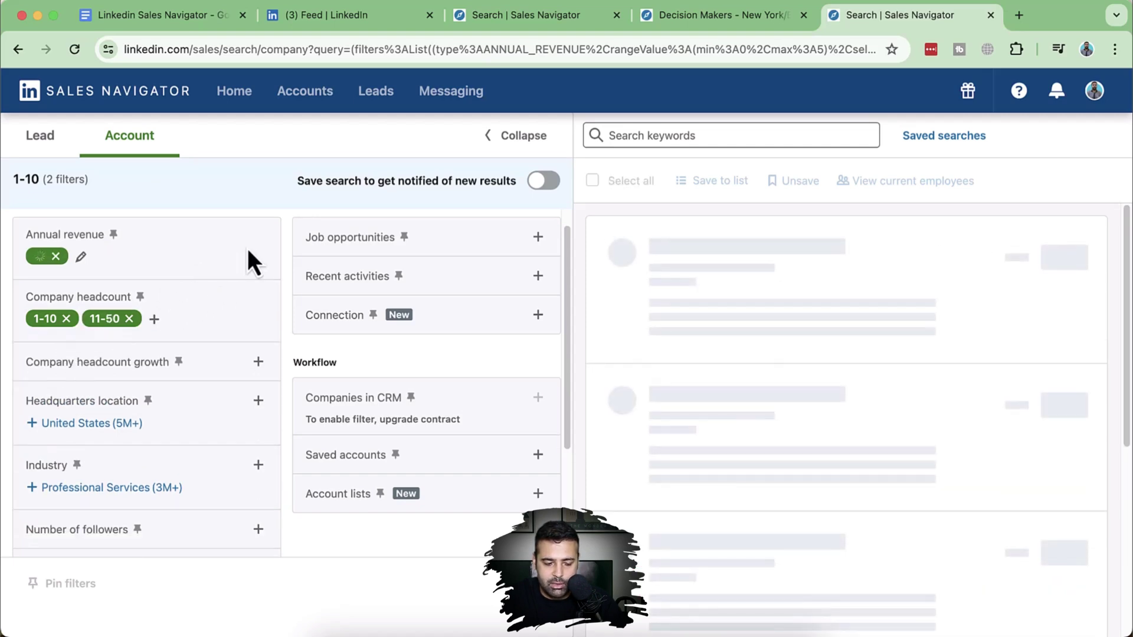
scroll(247, 257, down, 1)
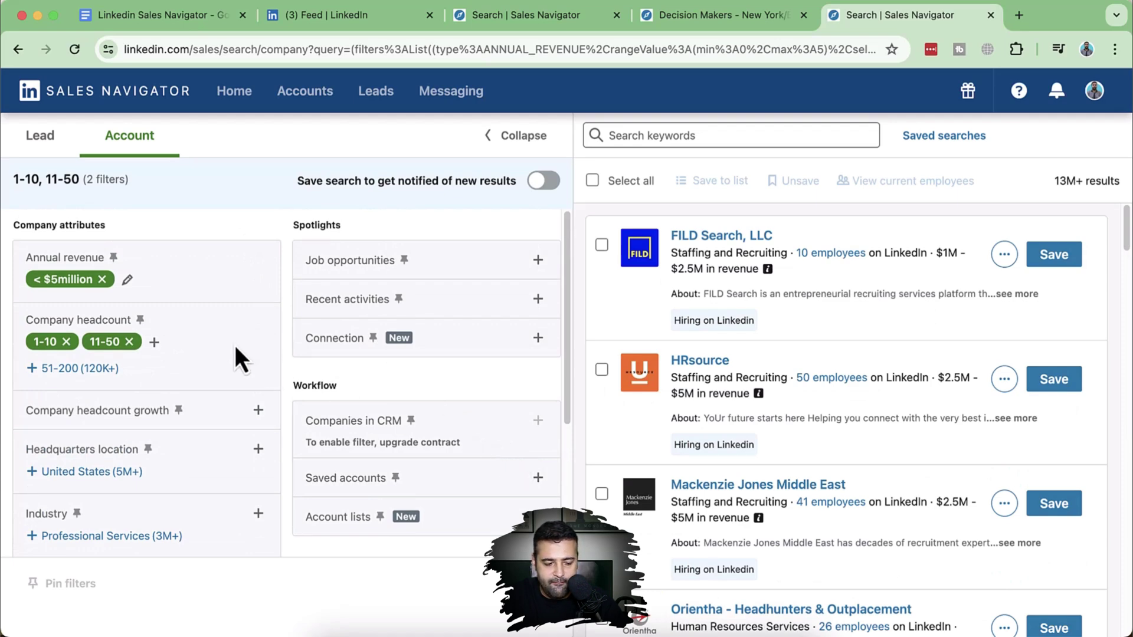
Step: Restrict the accounts to companies with the Hiring on LinkedIn job opportunity and look over the matching results
scroll(236, 348, down, 4)
scroll(235, 345, up, 4)
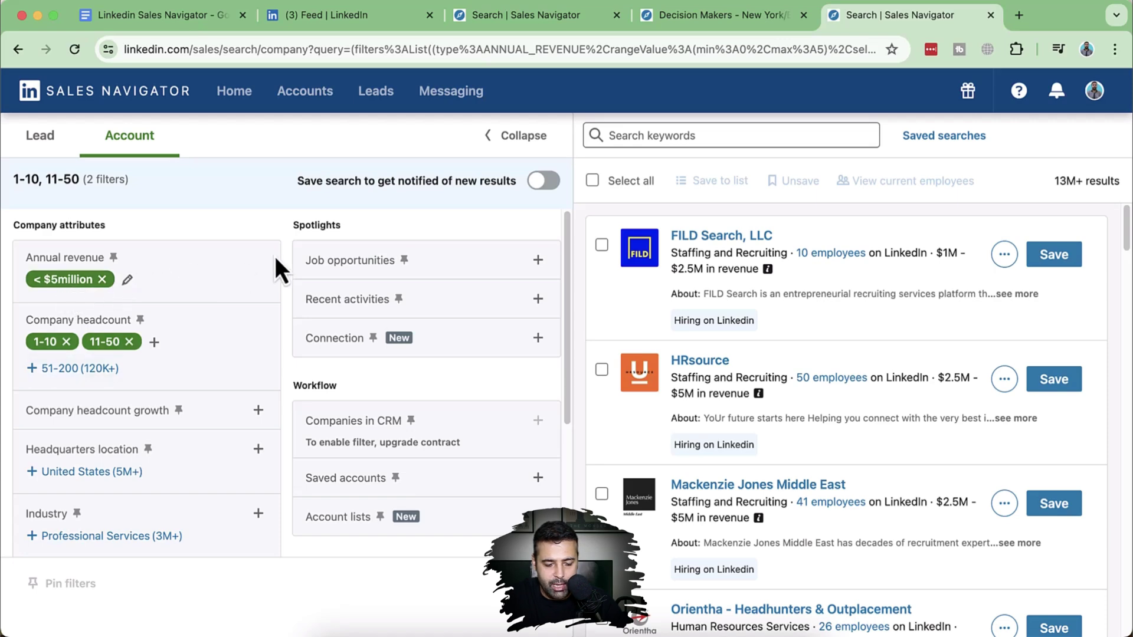
scroll(274, 254, down, 5)
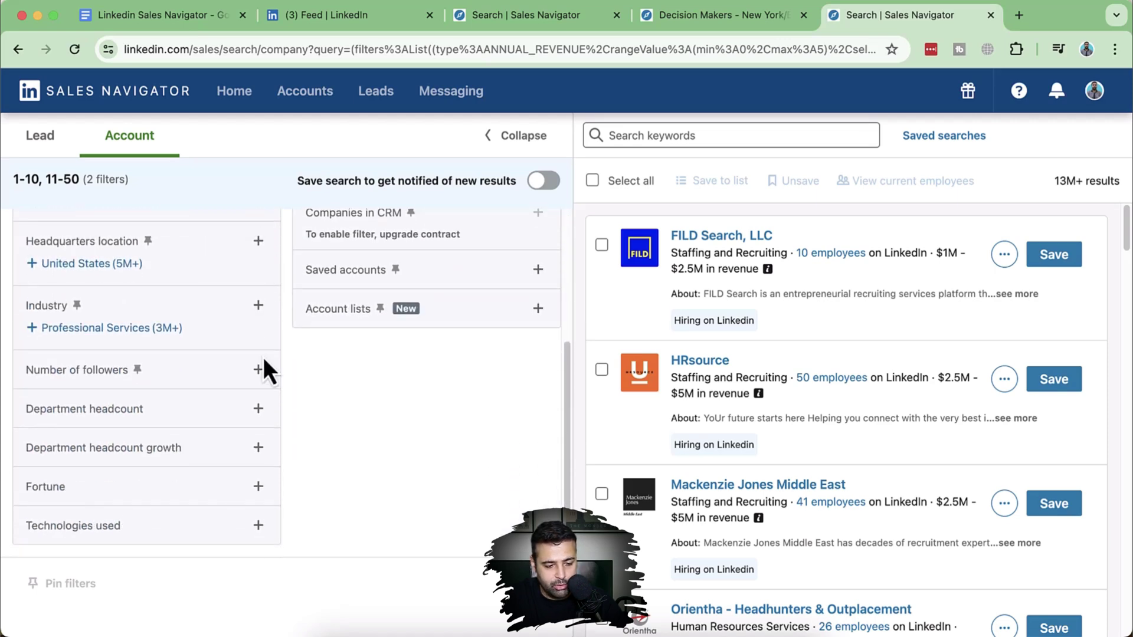
scroll(224, 465, up, 5)
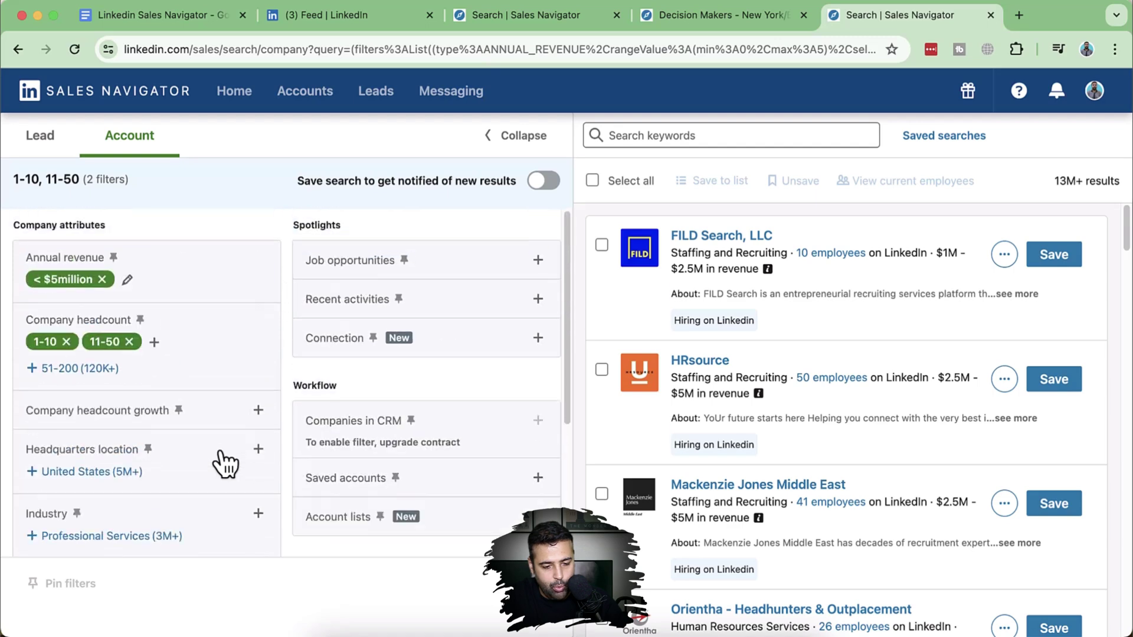
click(457, 262)
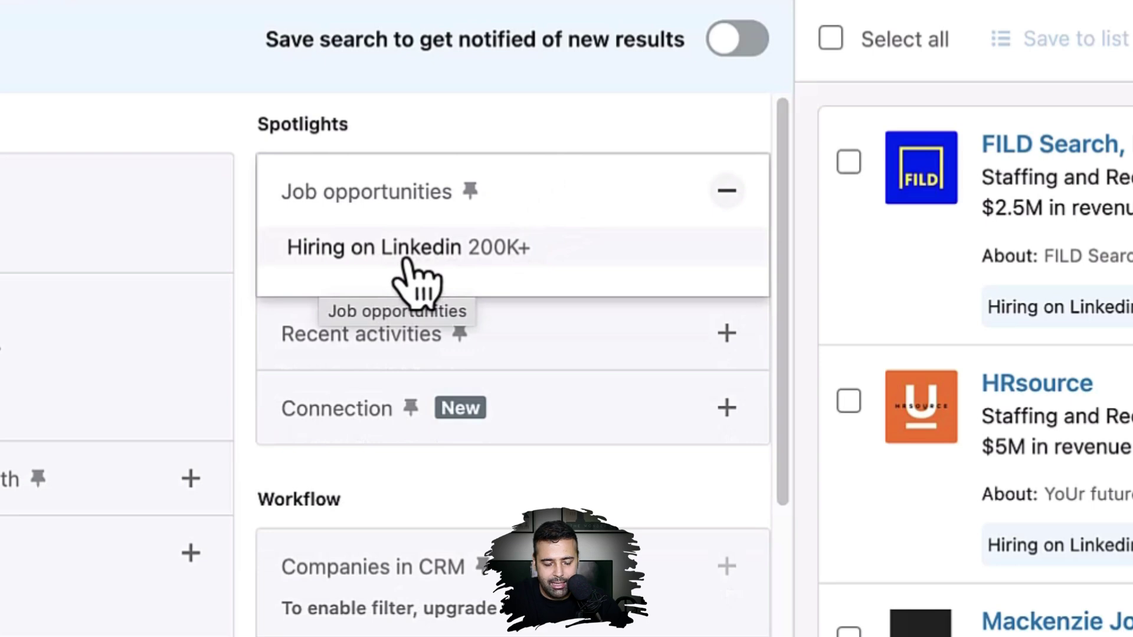
click(407, 259)
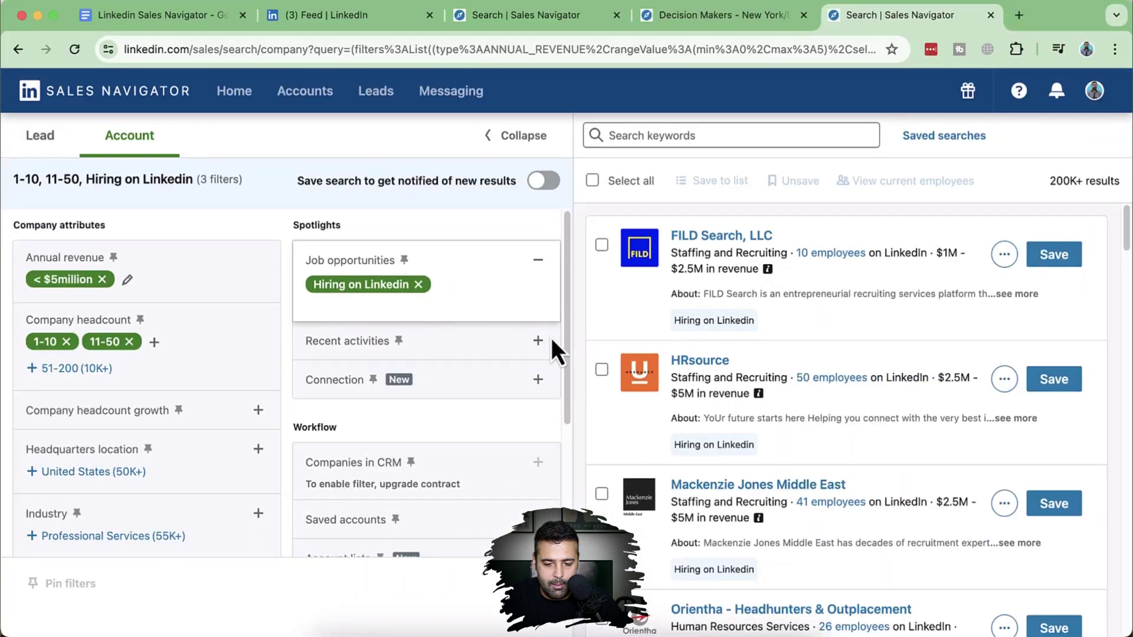
scroll(825, 398, down, 6)
scroll(832, 412, up, 10)
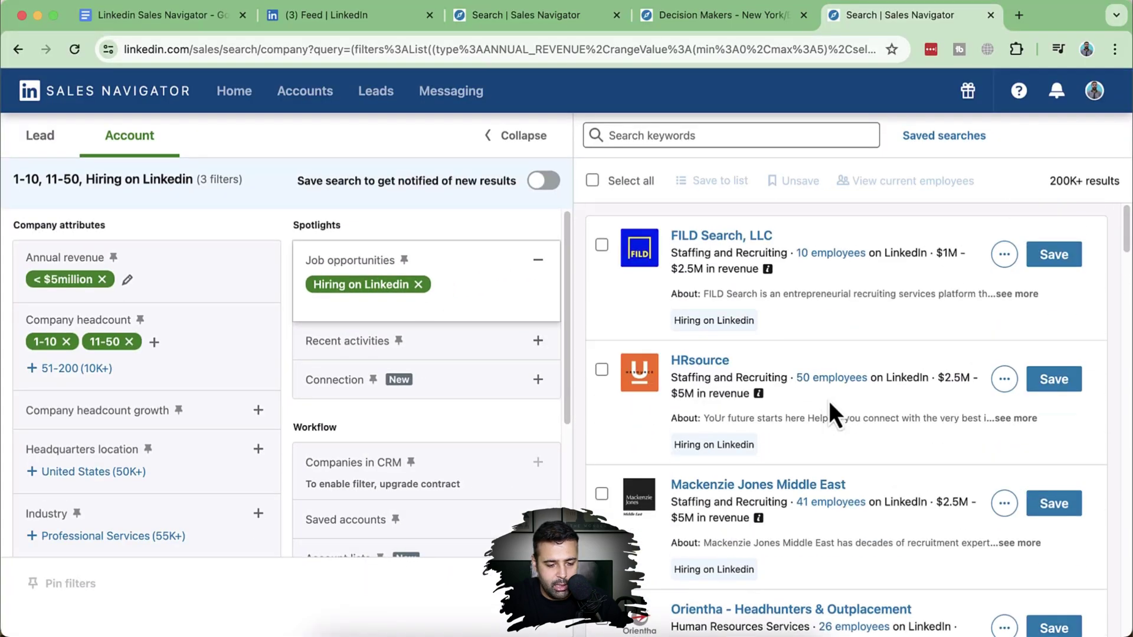
click(503, 232)
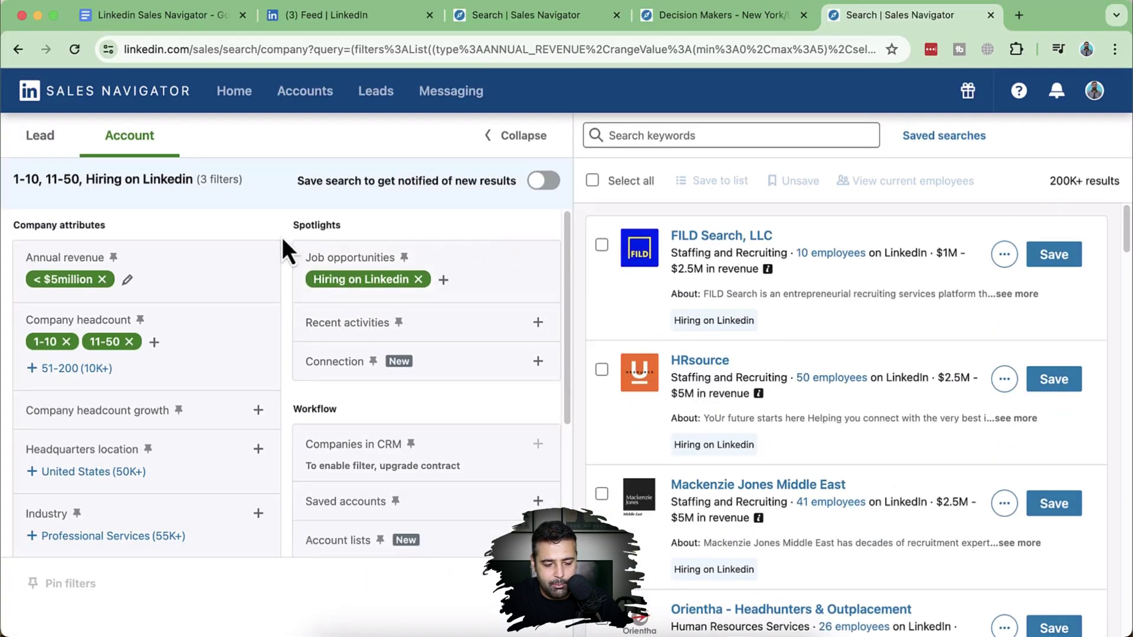
Step: Add a company headcount growth filter from 0% to 3% and check the number of results
scroll(282, 237, down, 4)
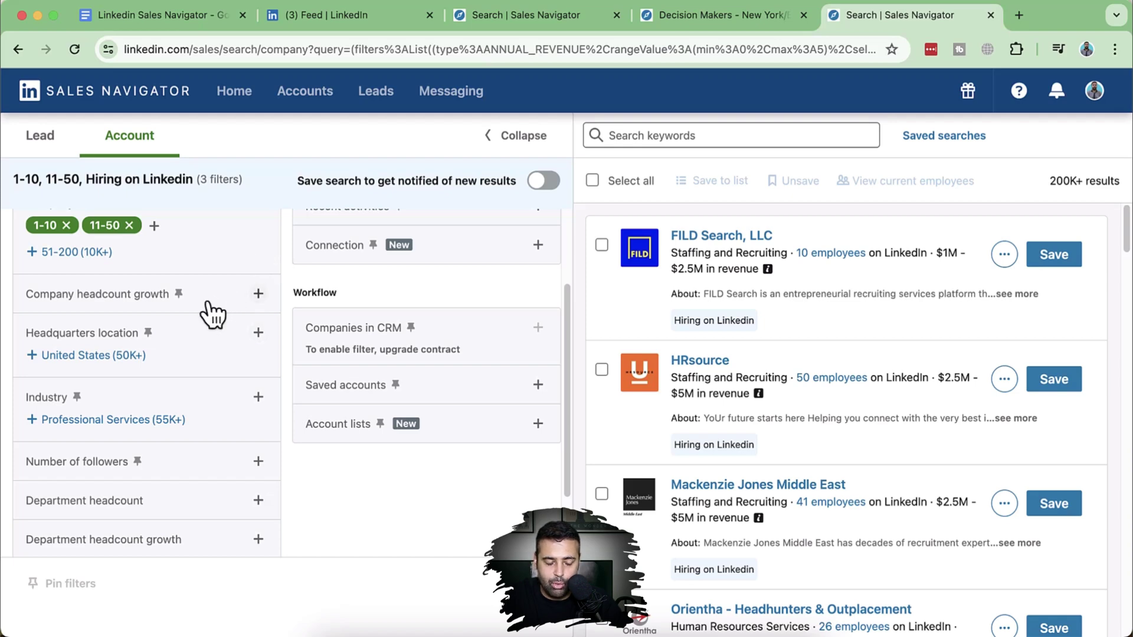
click(212, 313)
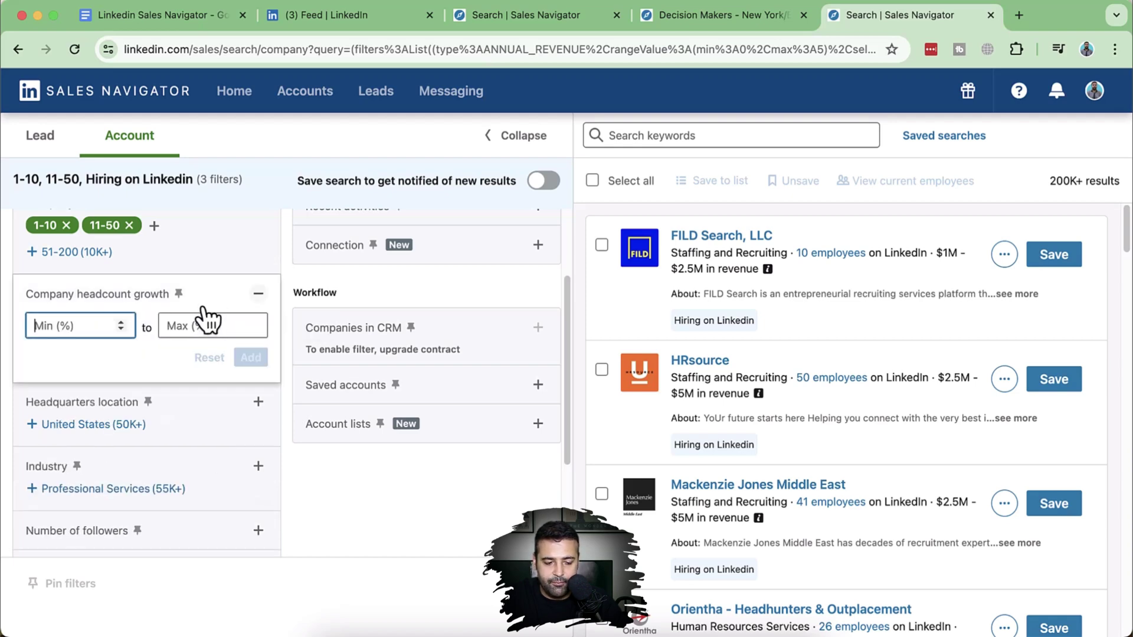
click(175, 334)
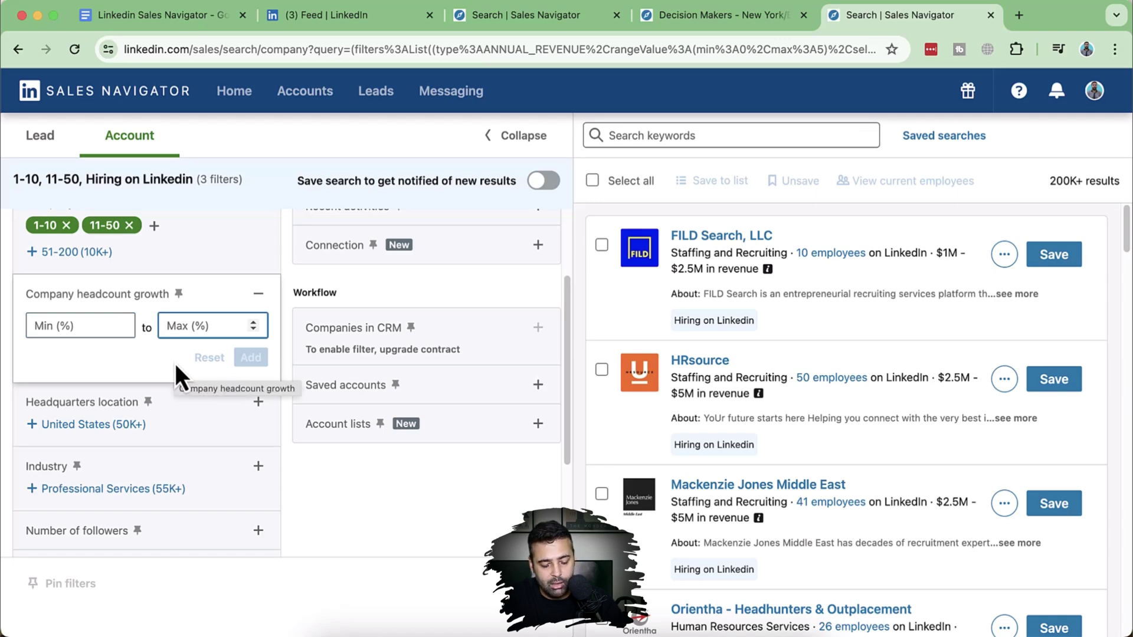
text(3)
click(79, 326)
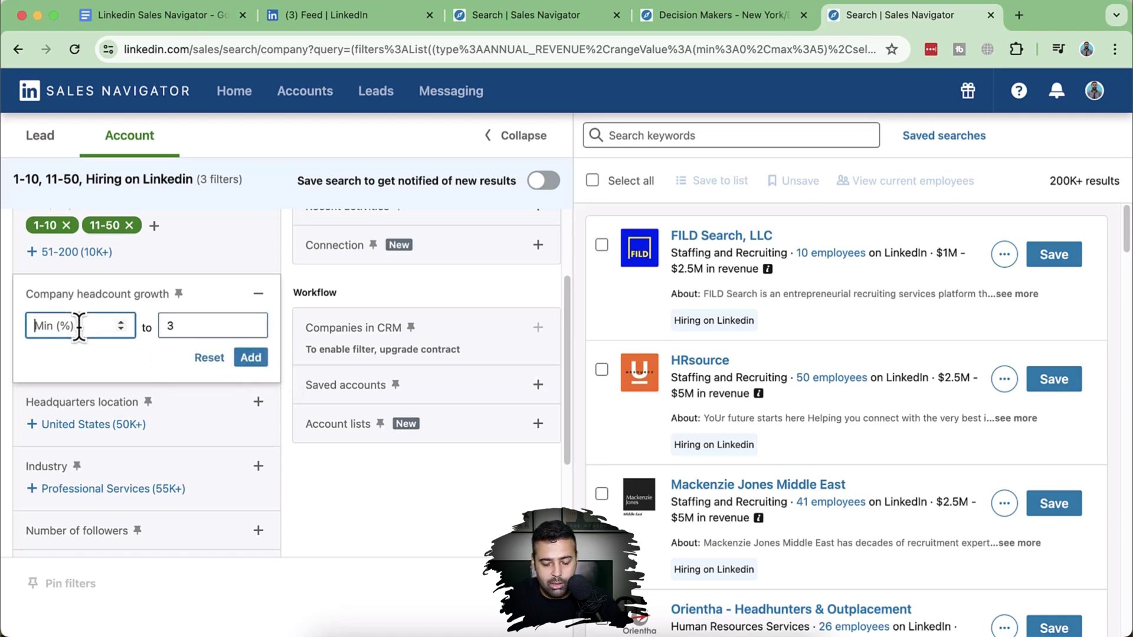
text(8)
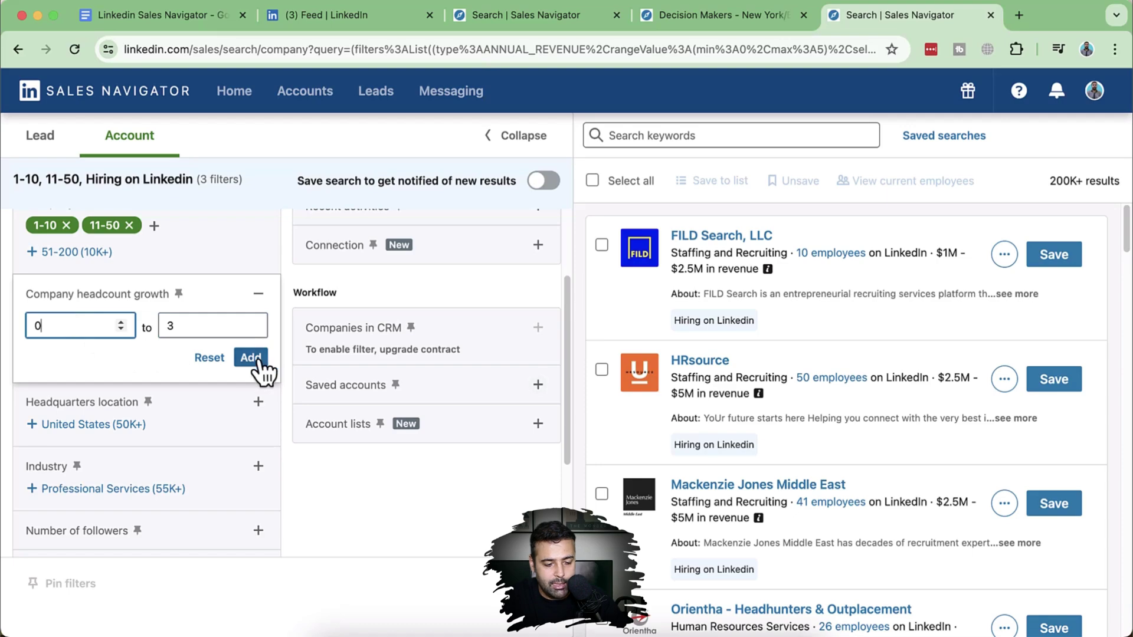
click(251, 358)
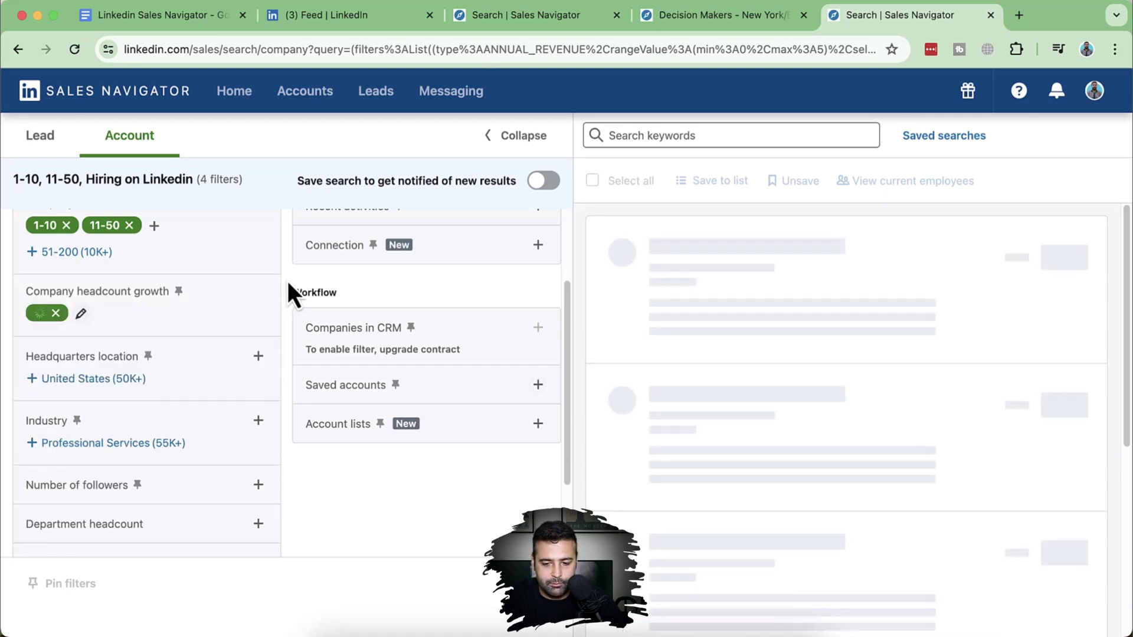
scroll(284, 387, up, 3)
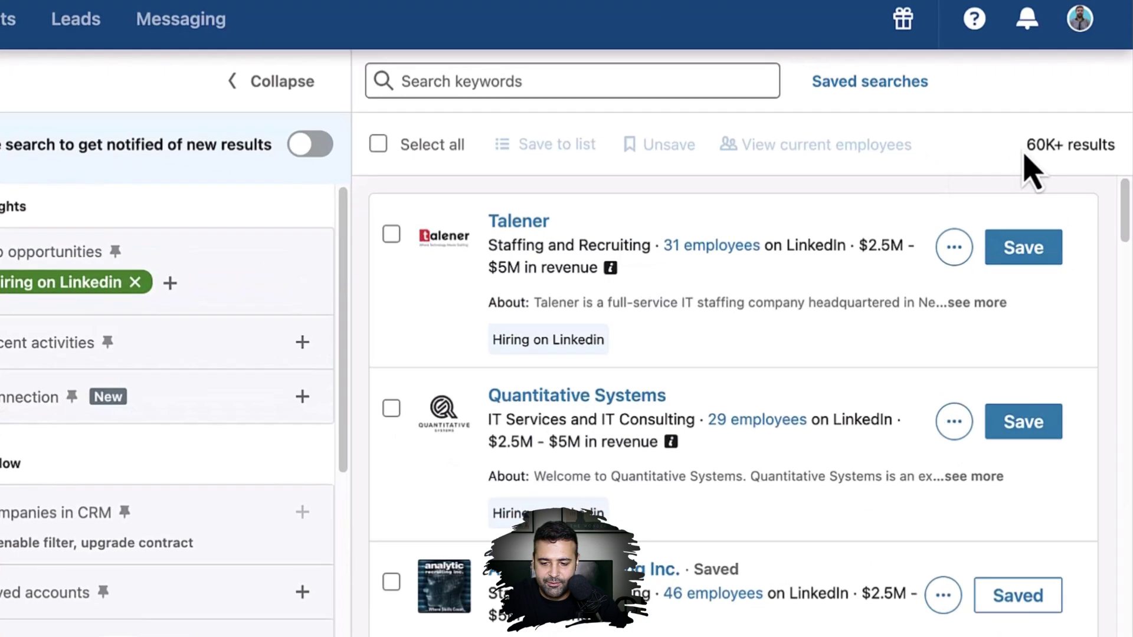
drag(1057, 185, 1118, 182)
drag(1097, 80, 1101, 81)
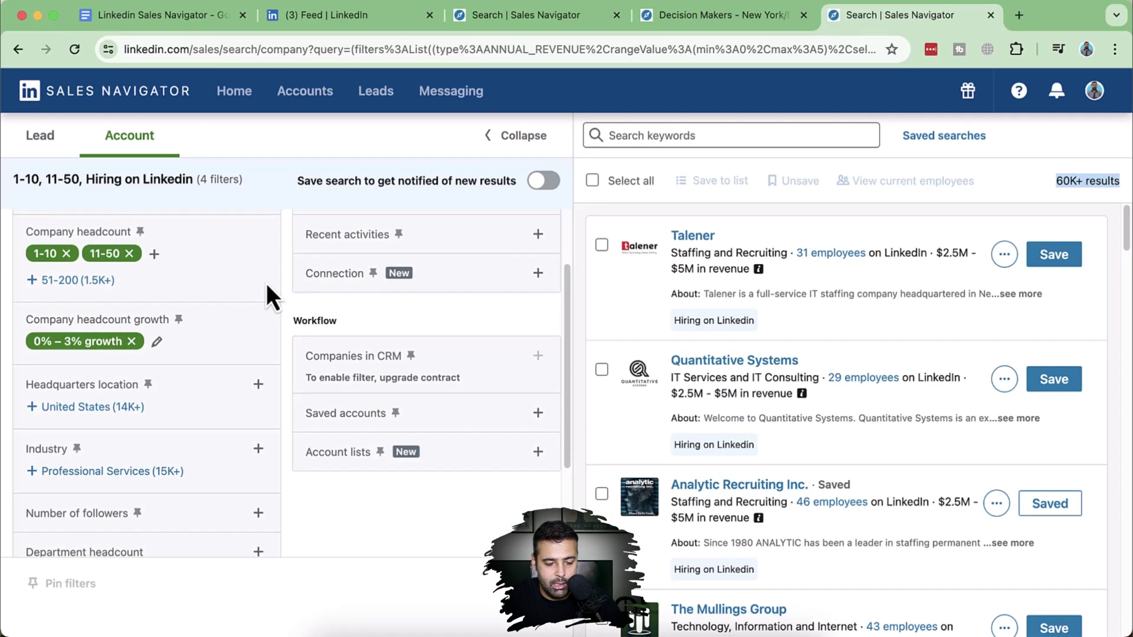
Step: Include New York, United States and Boston, Massachusetts, United States as headquarters locations, and check the number of results
scroll(266, 284, down, 1)
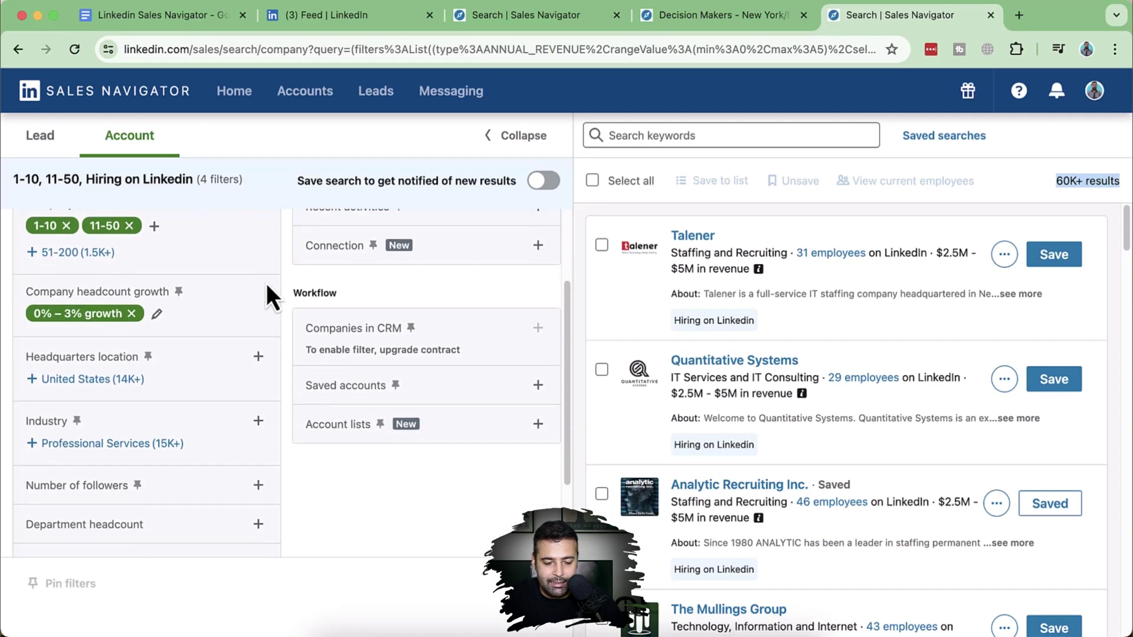
scroll(267, 283, down, 1)
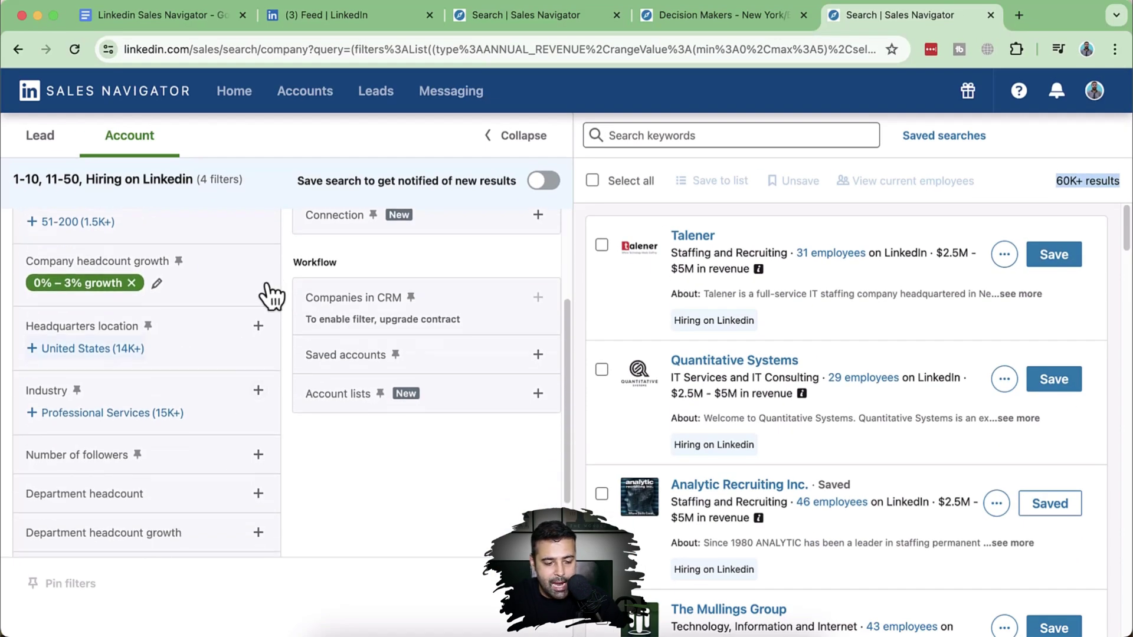
click(262, 328)
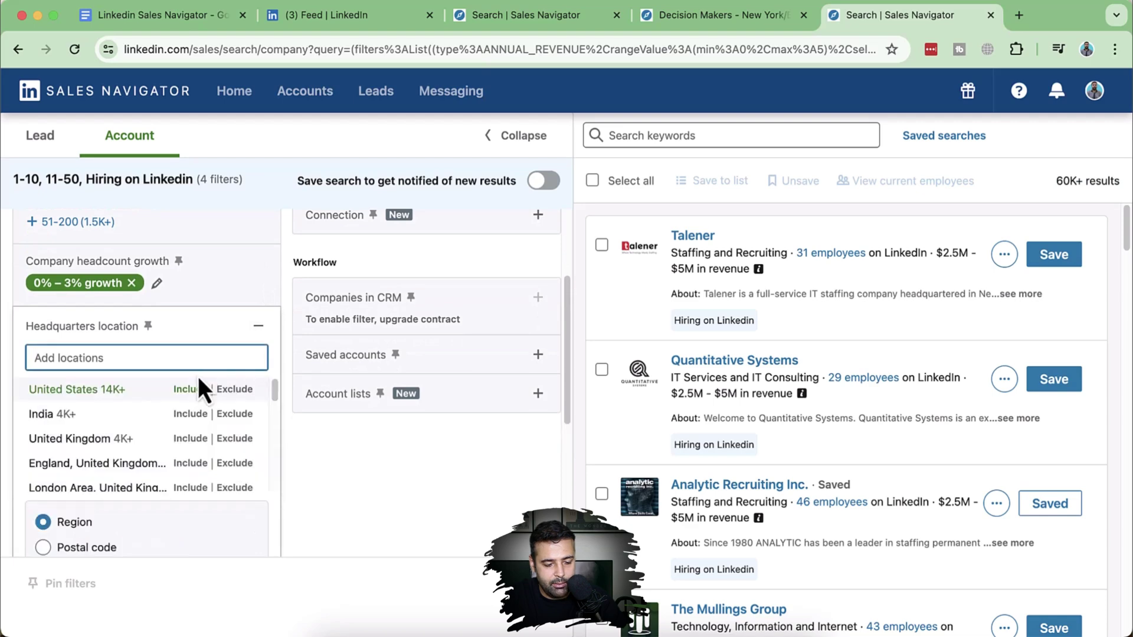
text(New Y)
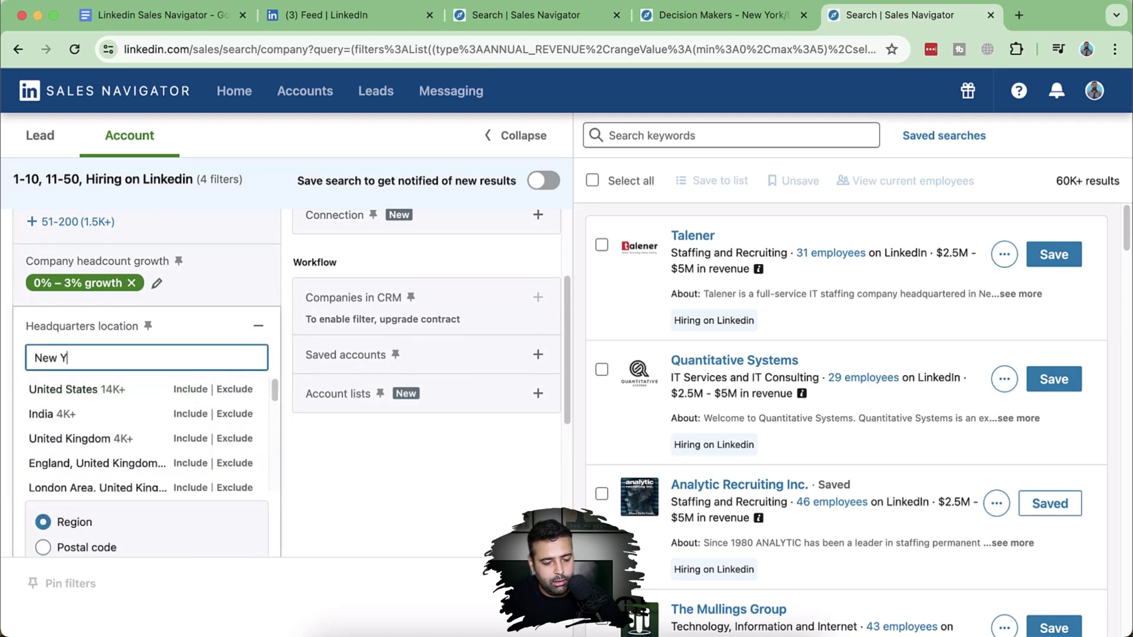
text(ork)
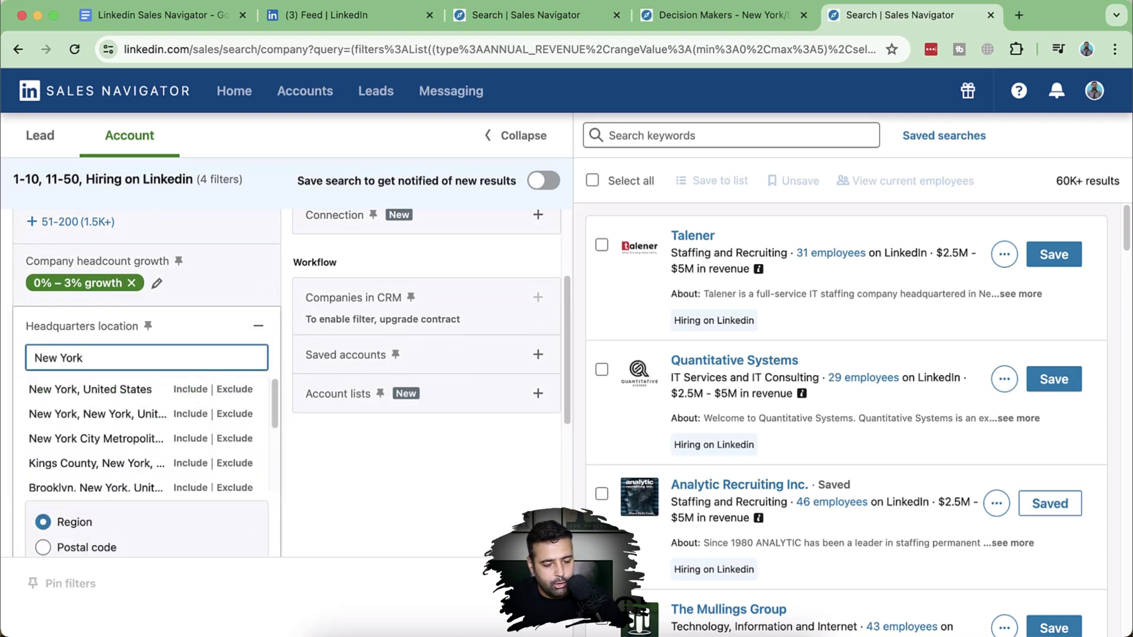
click(183, 390)
click(134, 384)
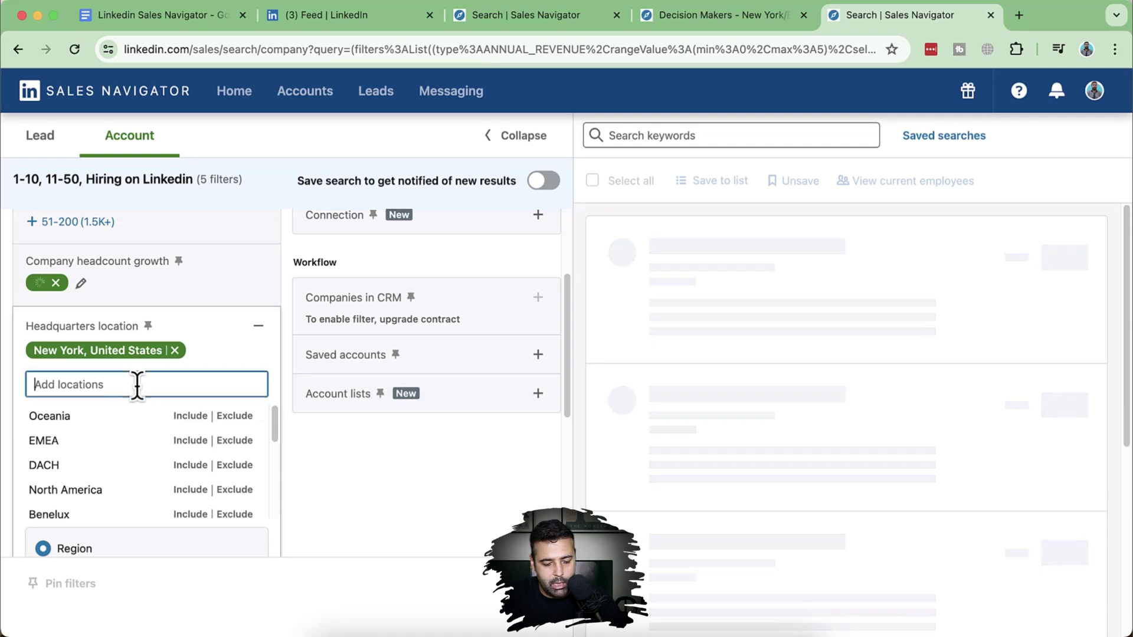
text(Boston)
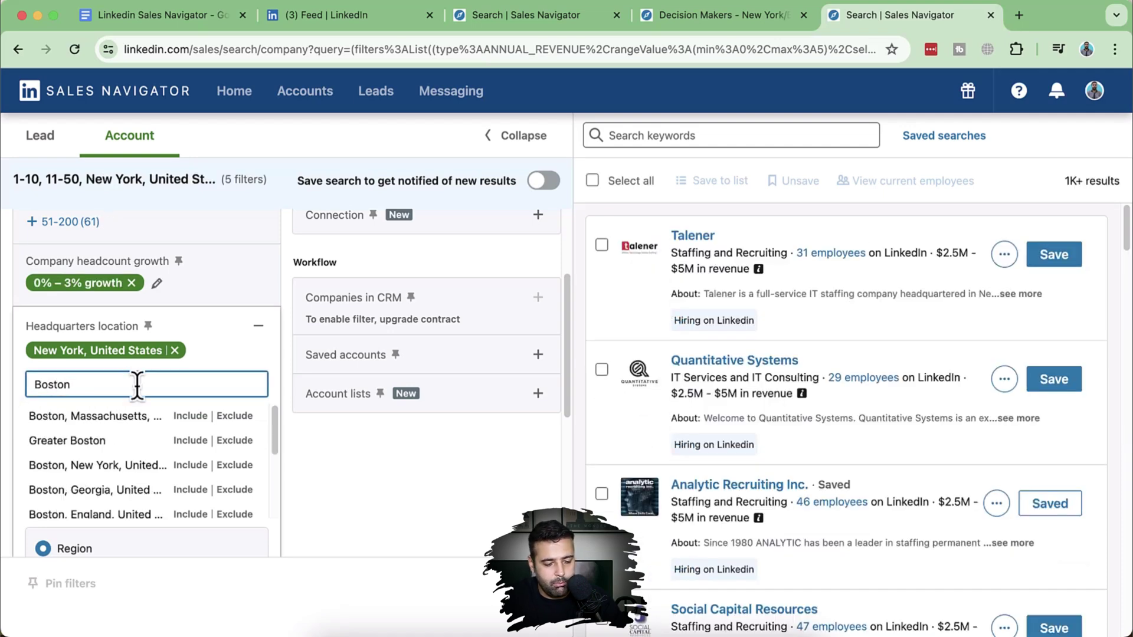
click(190, 416)
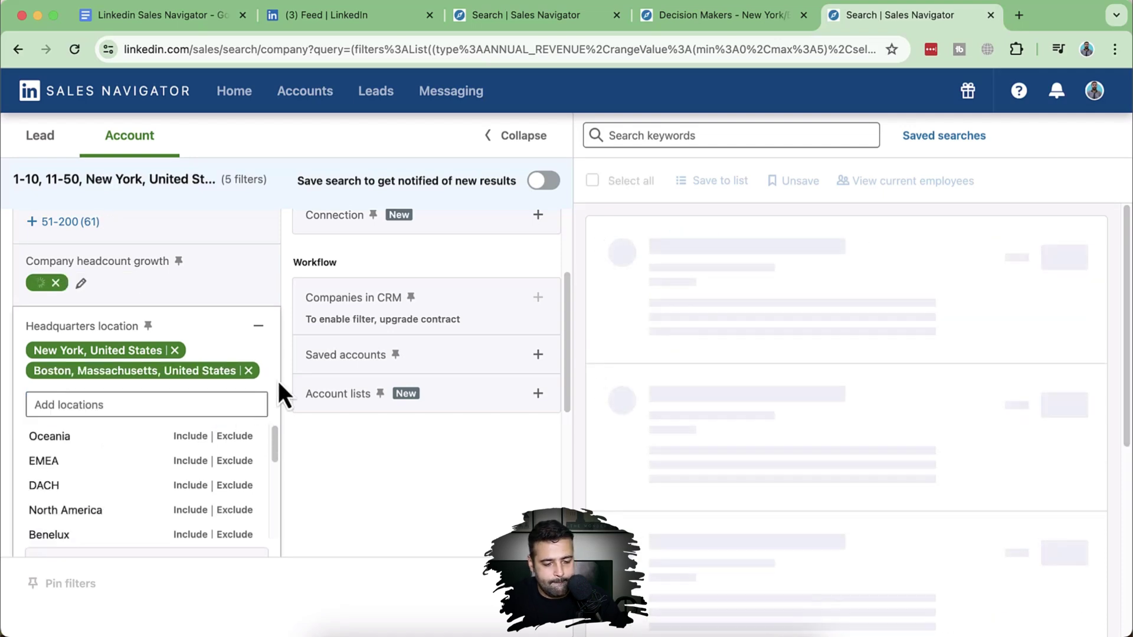
click(259, 327)
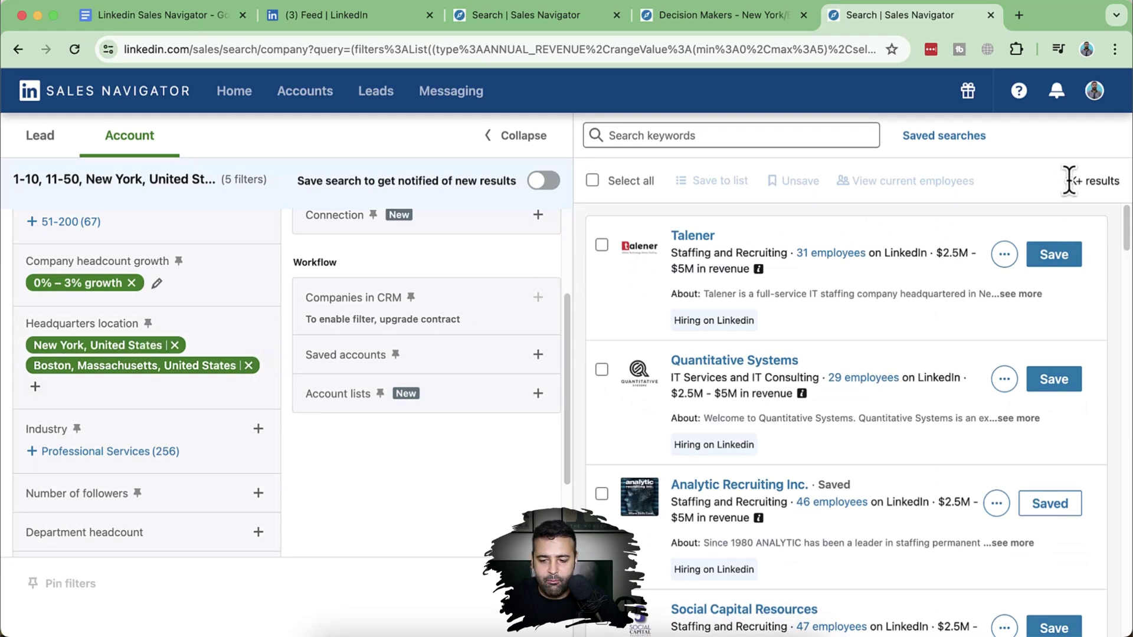
drag(1066, 181, 1122, 181)
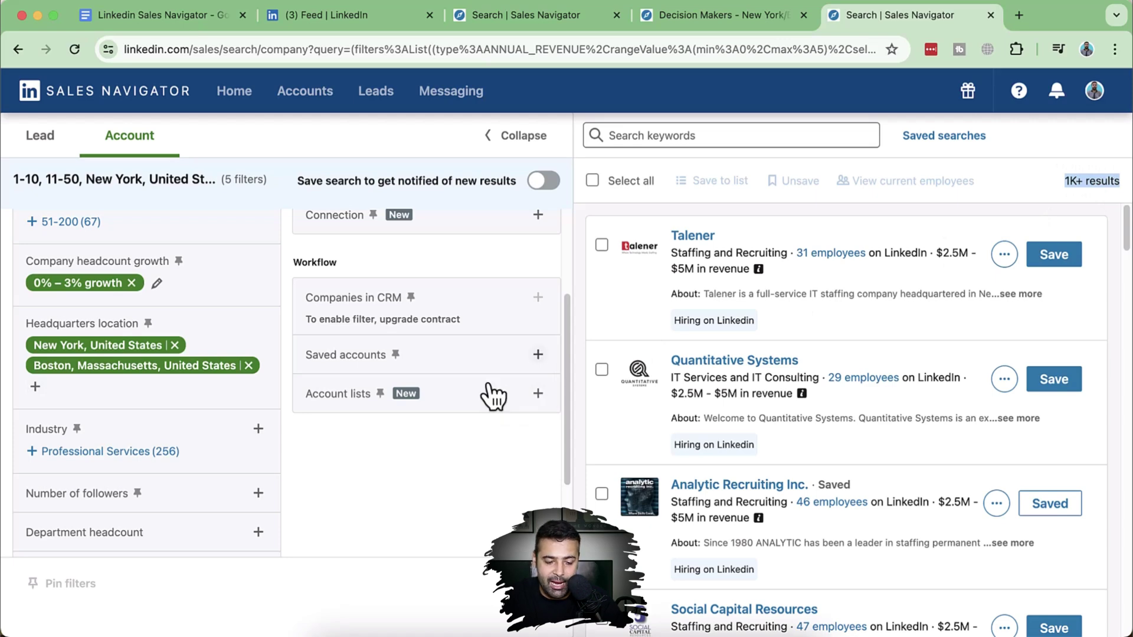
scroll(387, 344, down, 3)
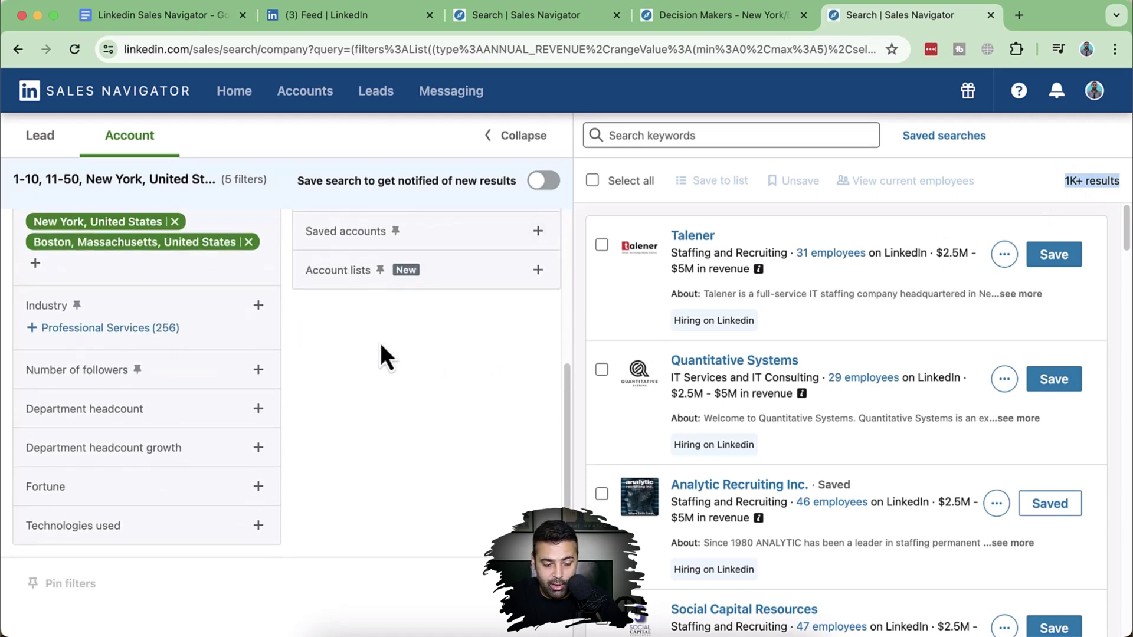
scroll(384, 354, up, 7)
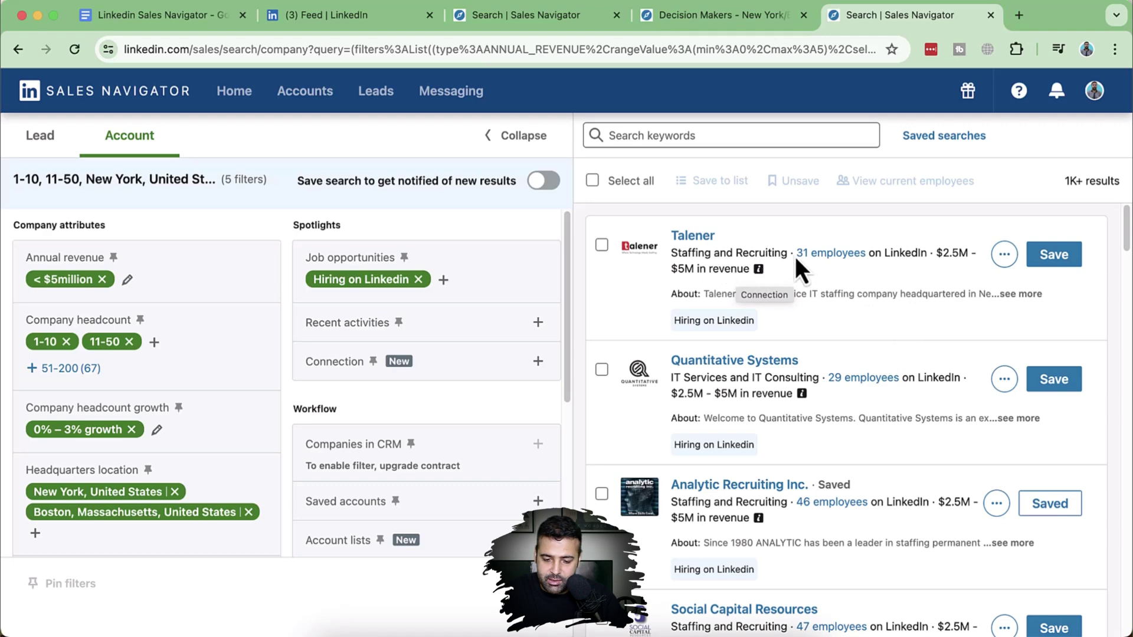
Step: Open the Talener company page in a new browser tab and list the company's decision makers
click(1004, 255)
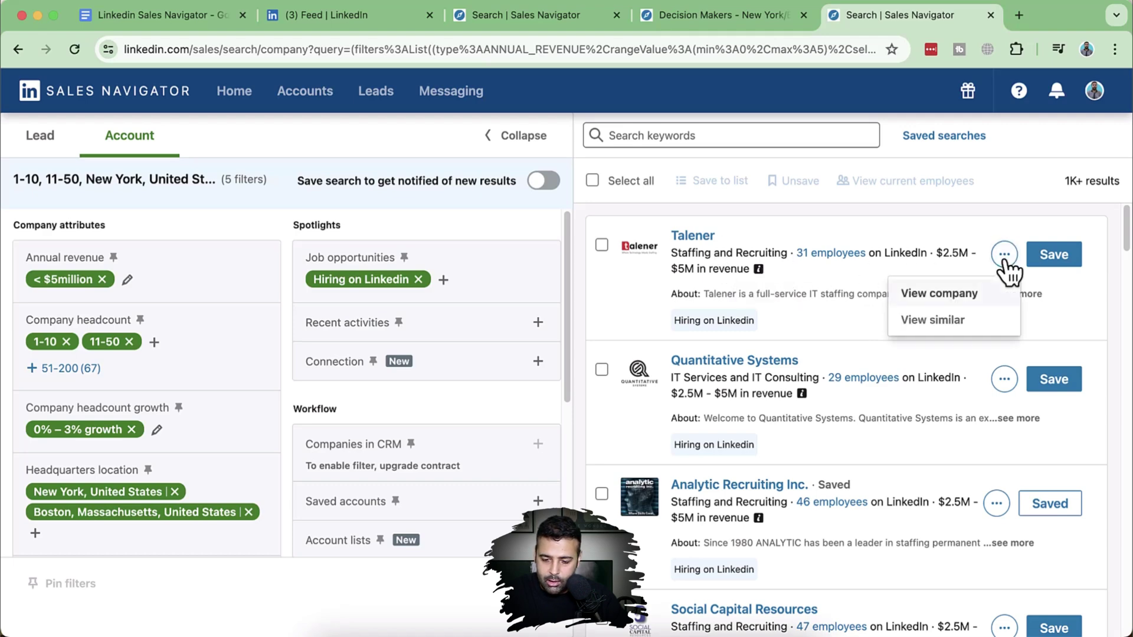
right_click(940, 298)
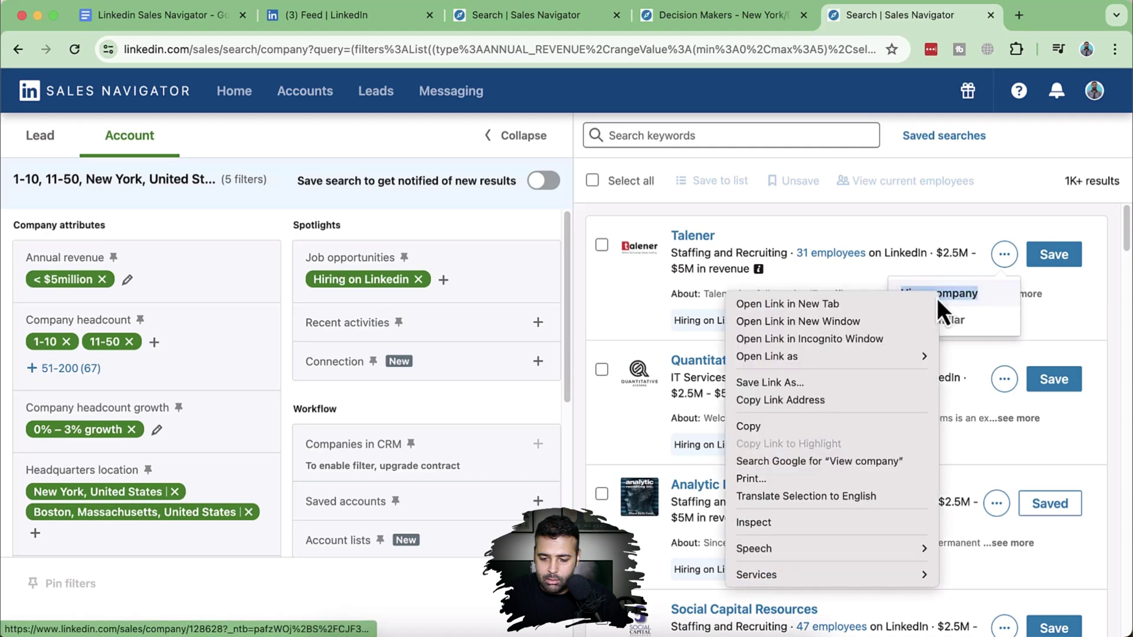
click(887, 304)
click(936, 19)
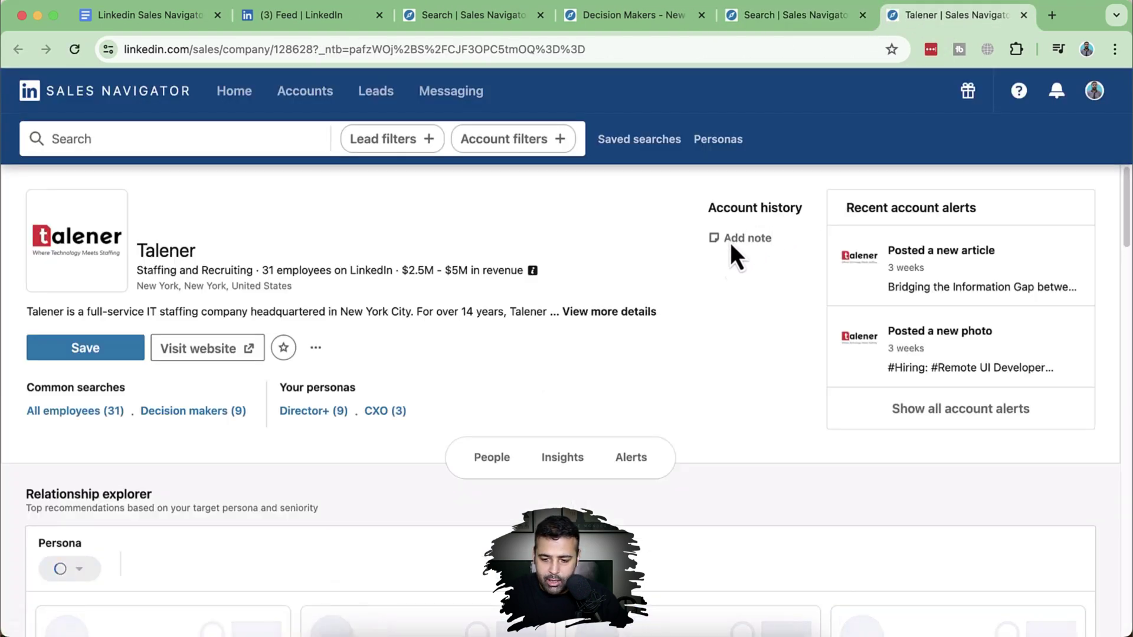
scroll(654, 285, down, 5)
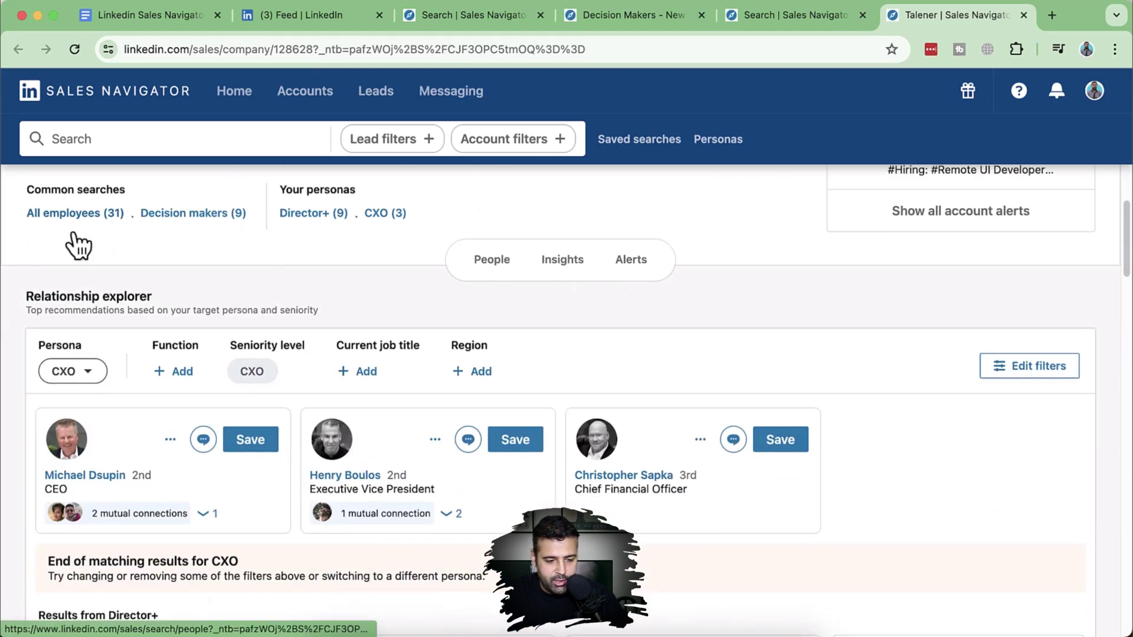
click(198, 214)
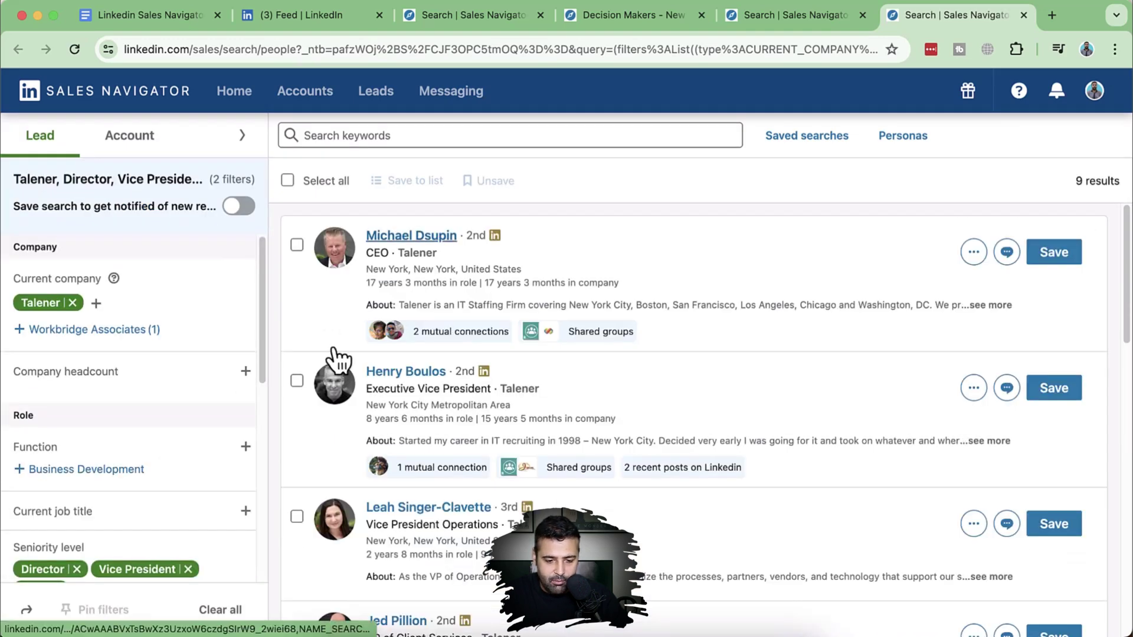
Step: Check the connect and InMail options for Talener's CEO, including the remaining InMail credits, and look over the other decision makers
click(974, 258)
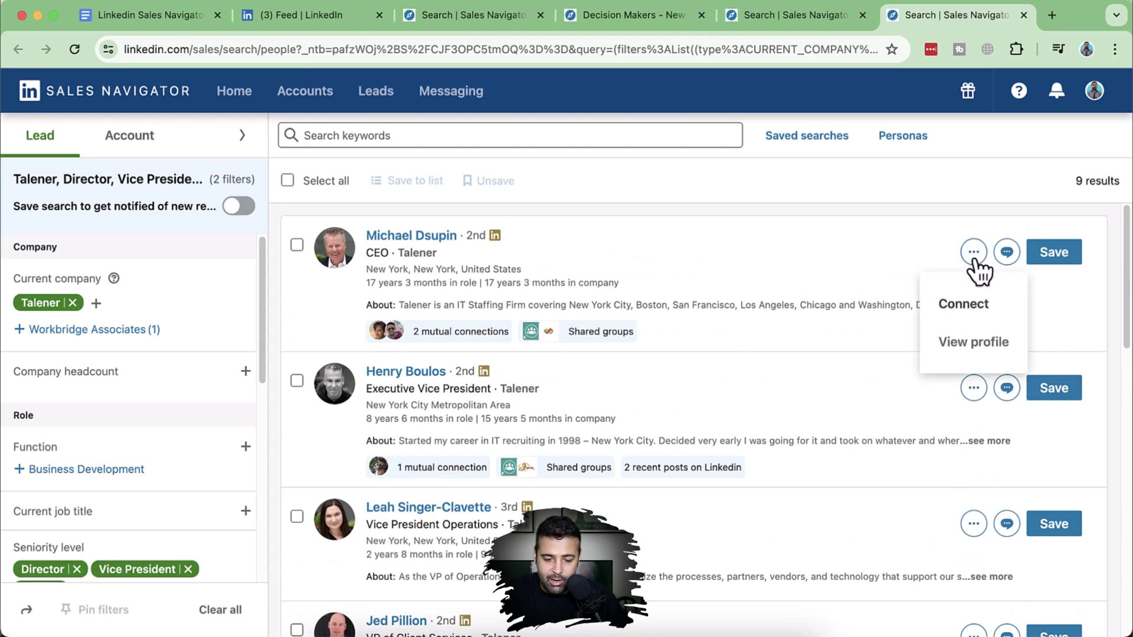
click(970, 273)
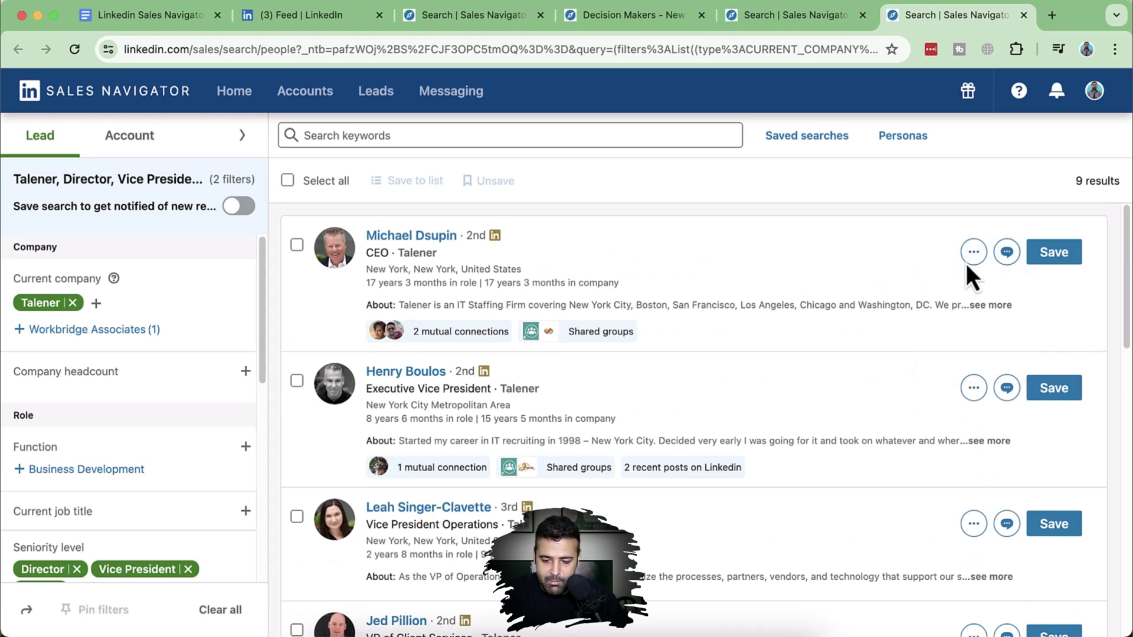
click(1006, 254)
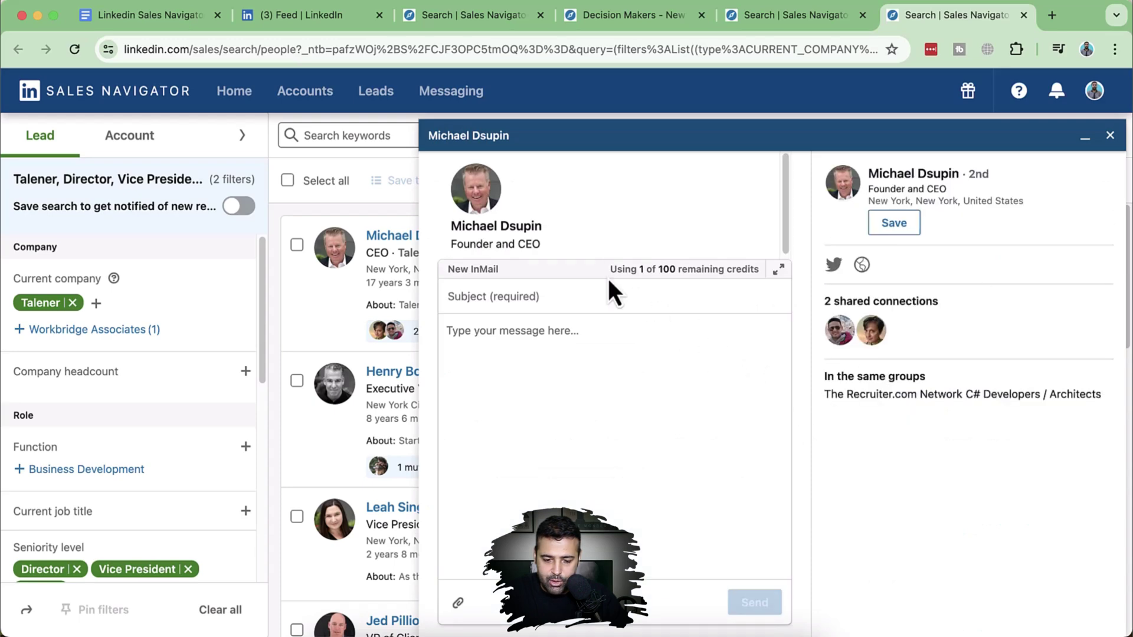
drag(608, 273, 760, 271)
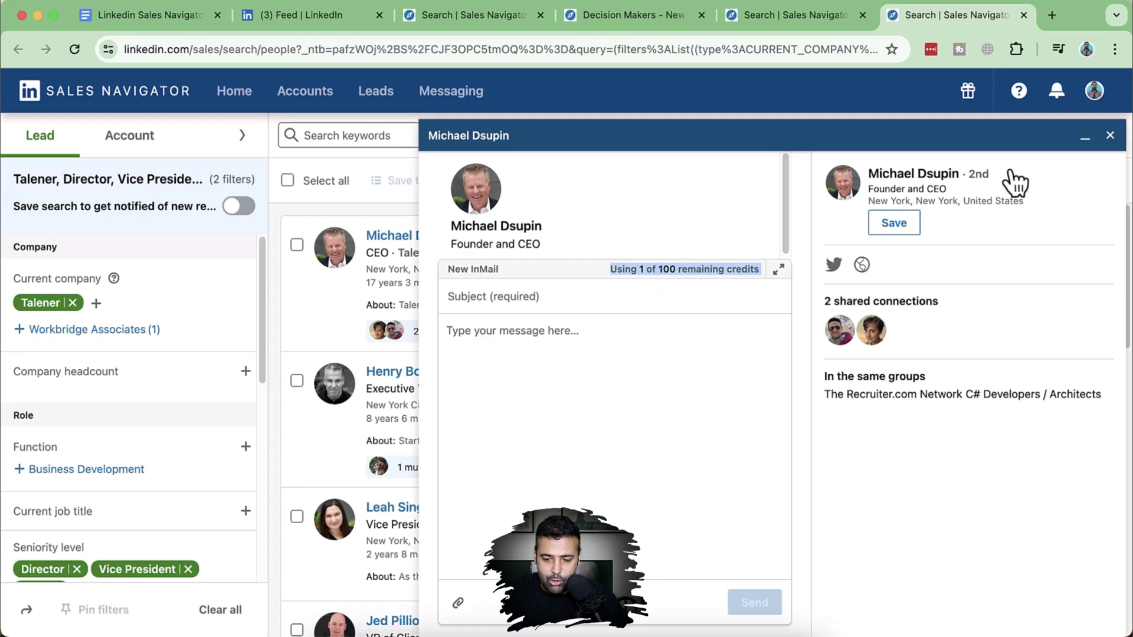
click(1110, 136)
scroll(887, 290, down, 10)
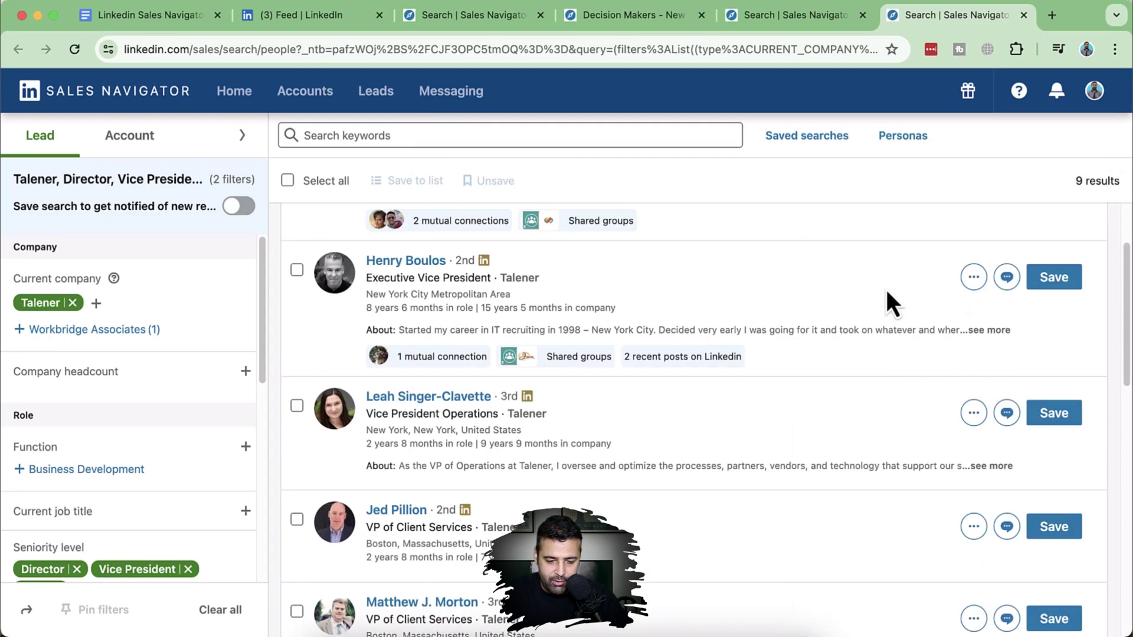
scroll(886, 289, up, 10)
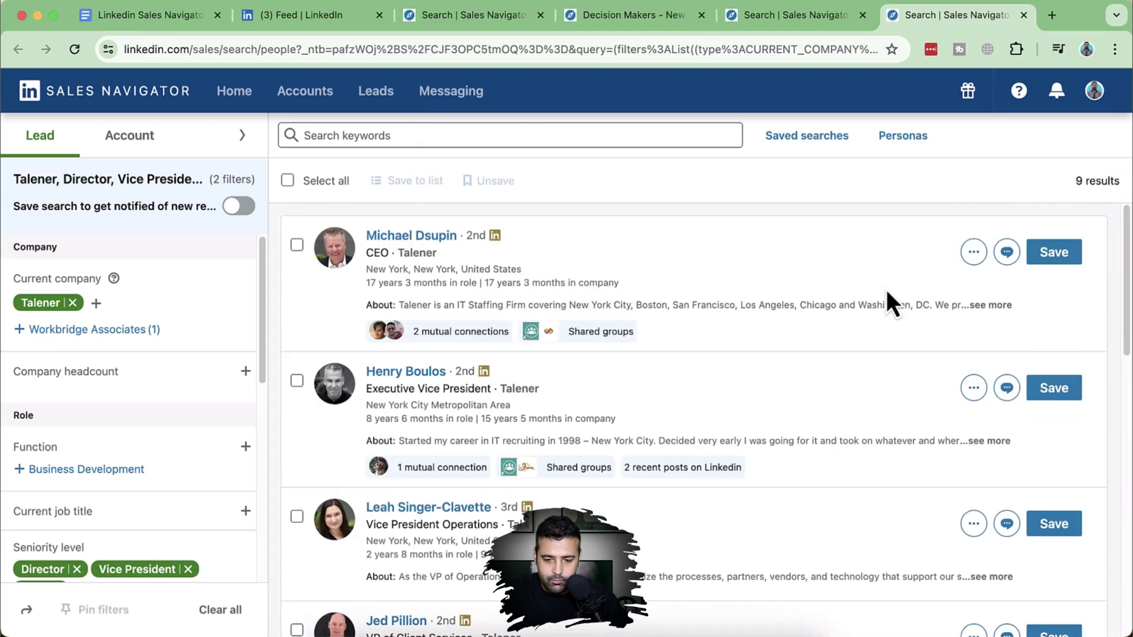
Step: Save the filtered account search for new-result notifications and review the saved account searches
click(785, 29)
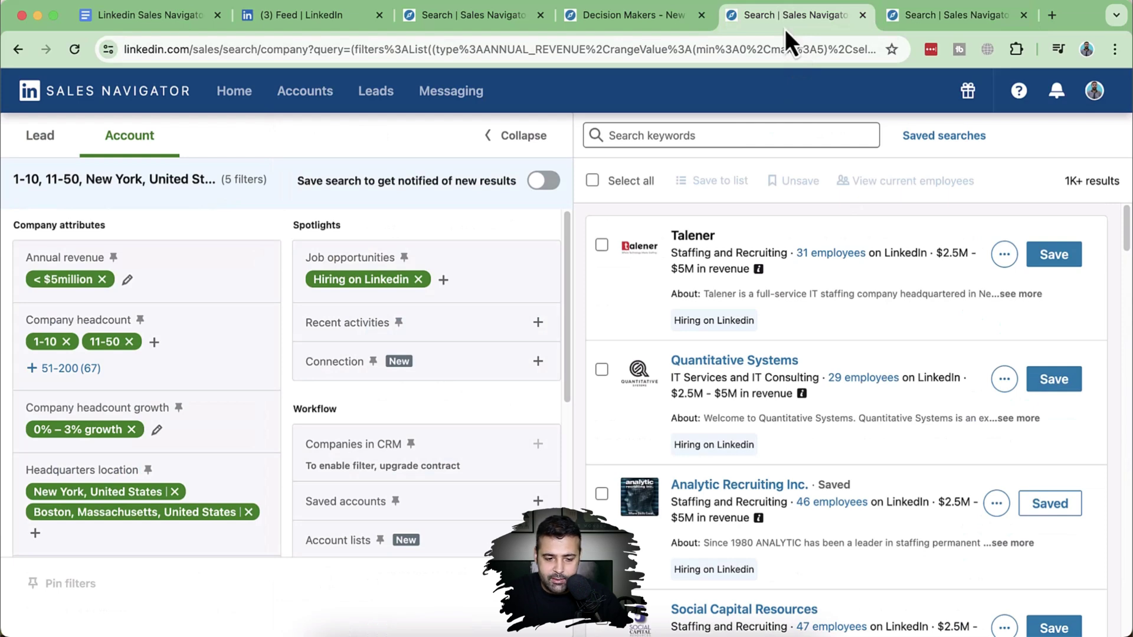
scroll(169, 422, down, 5)
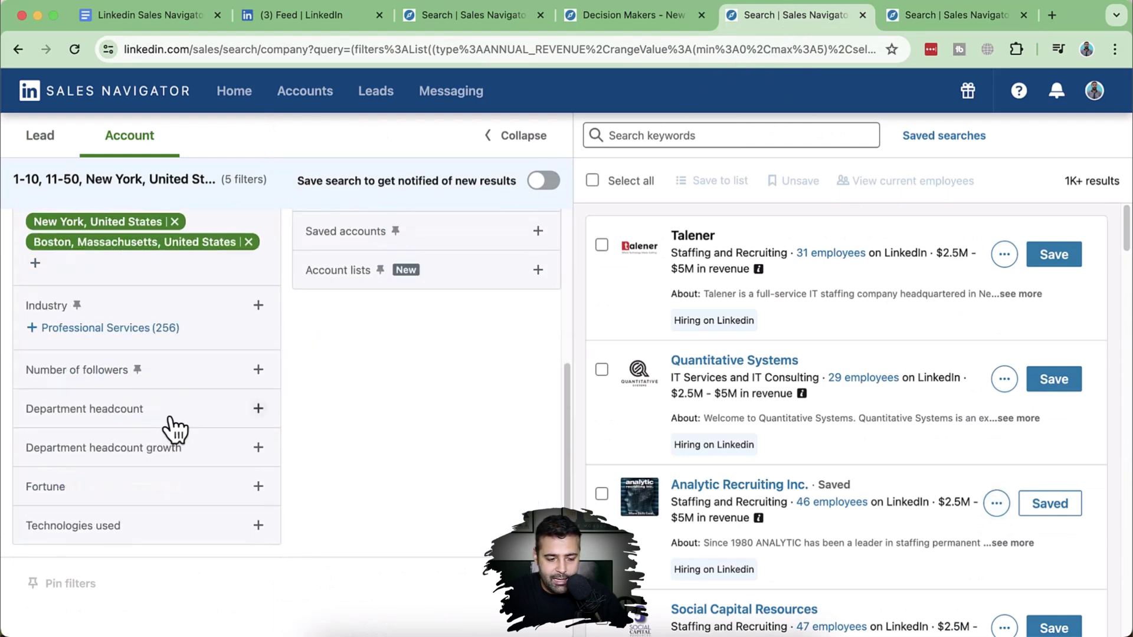
scroll(168, 422, up, 5)
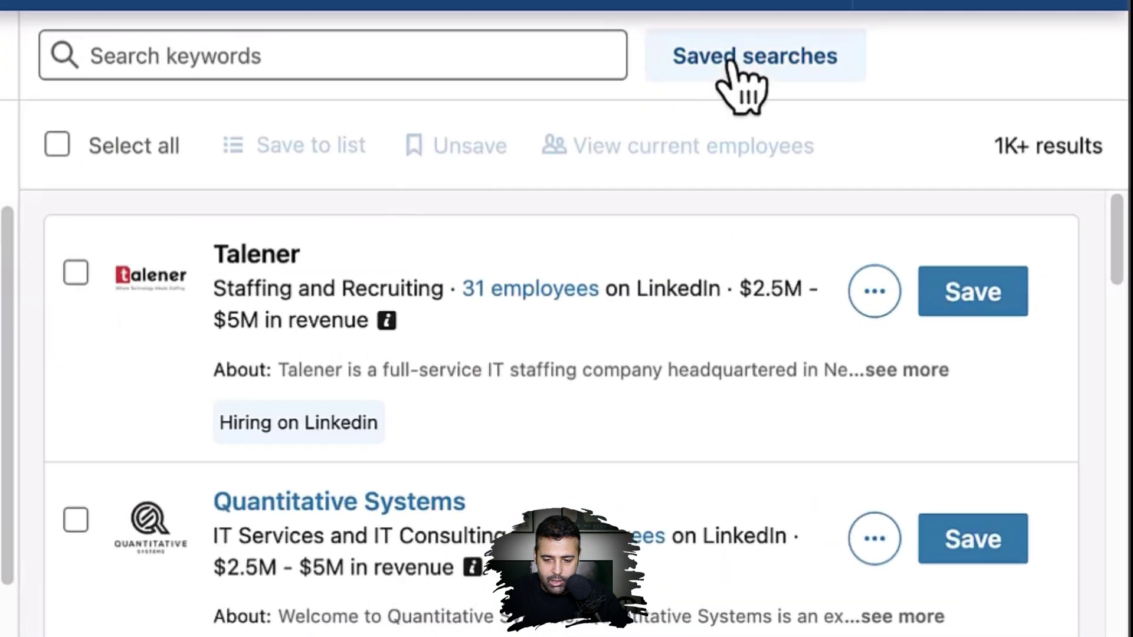
click(935, 140)
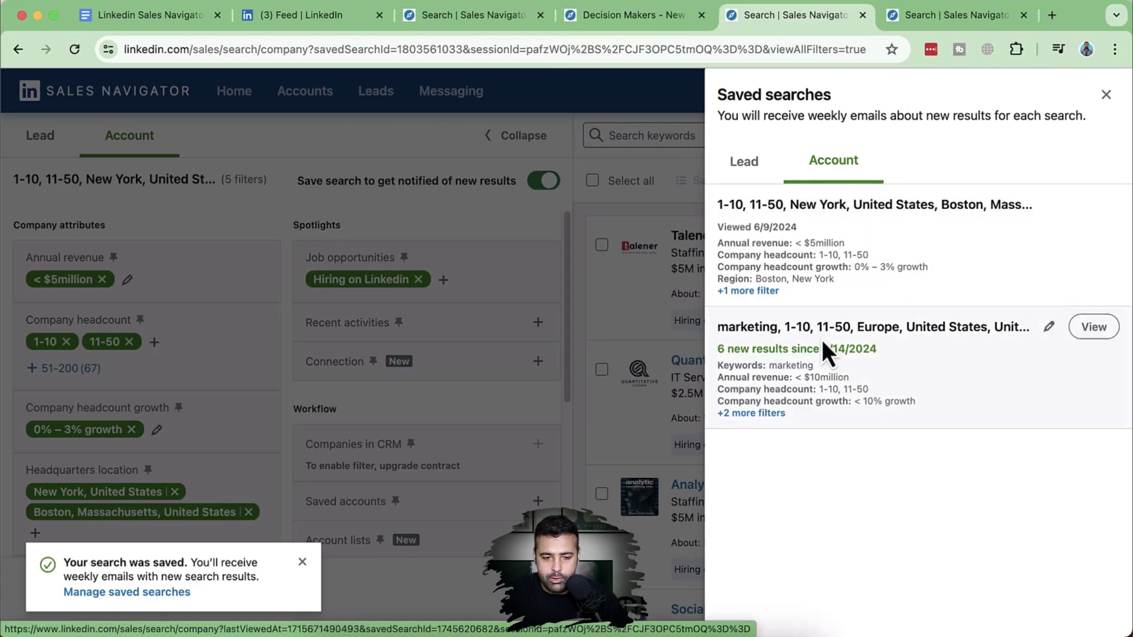
click(820, 348)
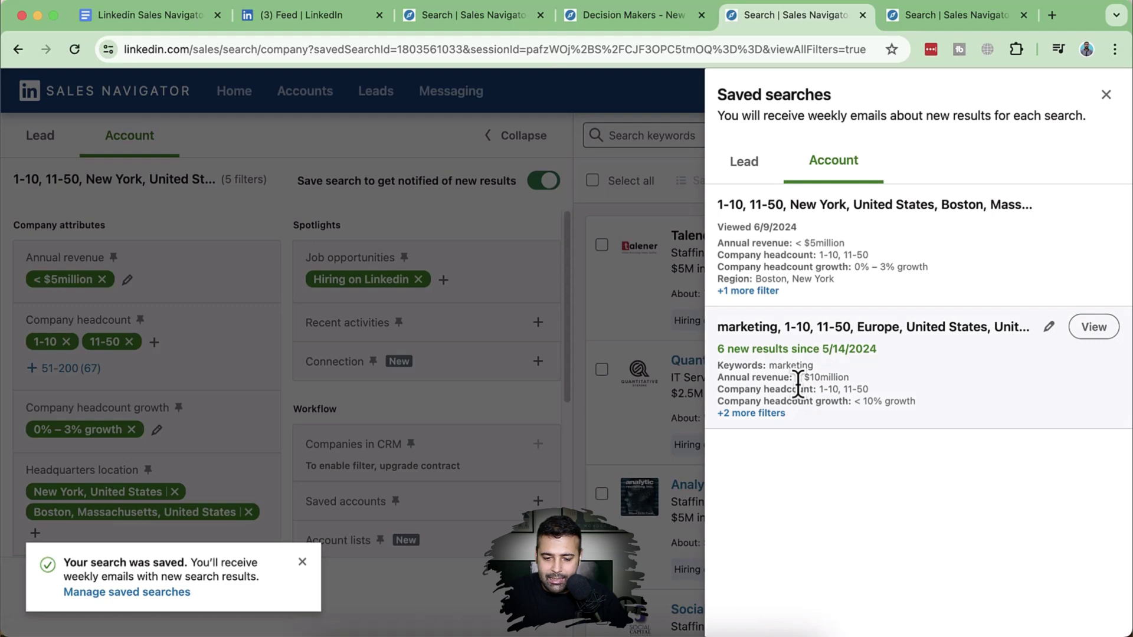
click(1106, 96)
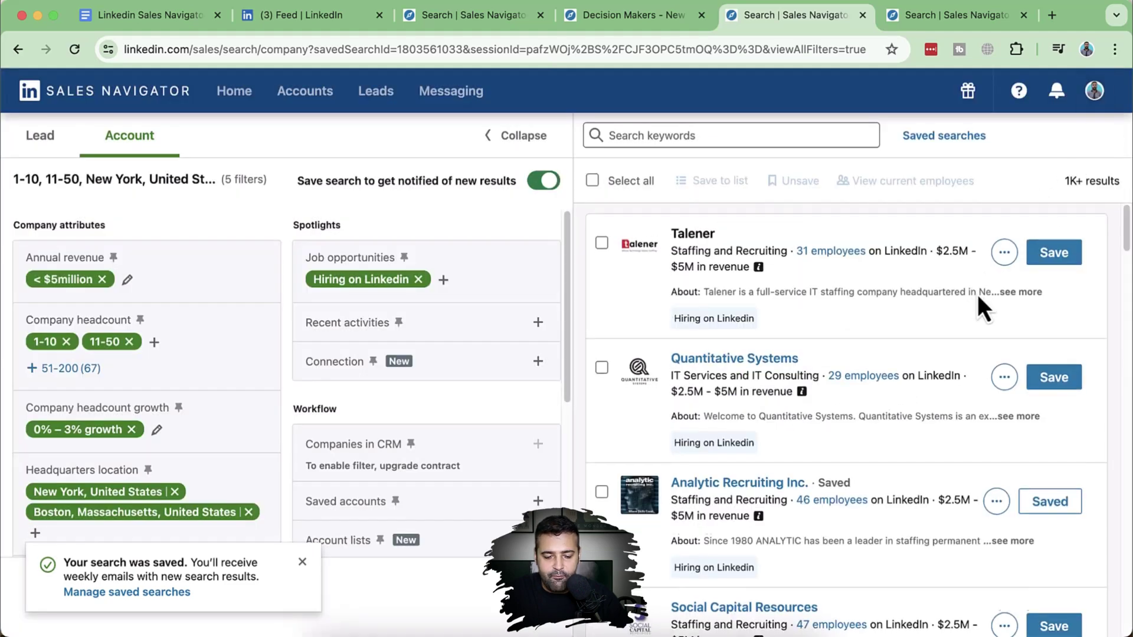
Step: Return to the Talener decision makers and revisit the contact and message options for the CEO
click(932, 24)
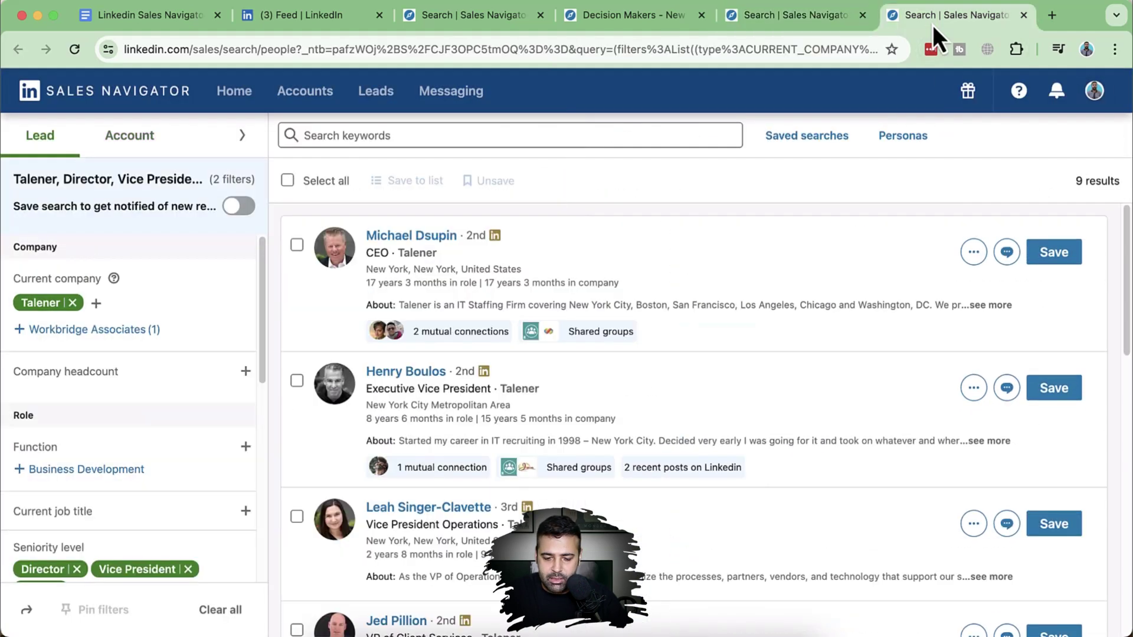
click(974, 252)
click(885, 264)
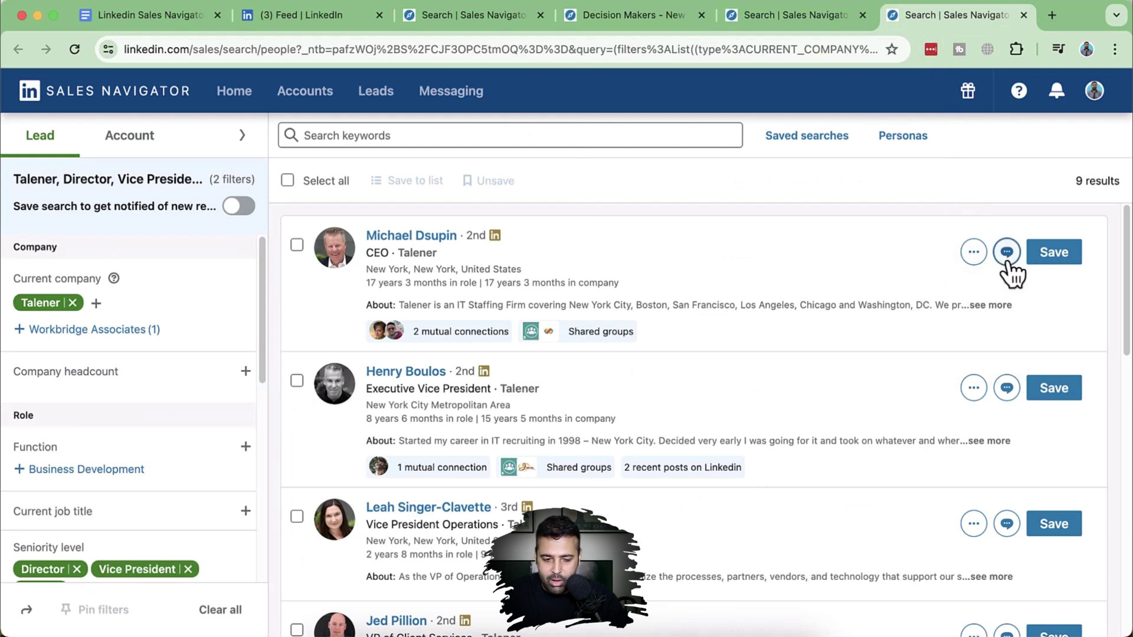
click(1006, 254)
key(Escape)
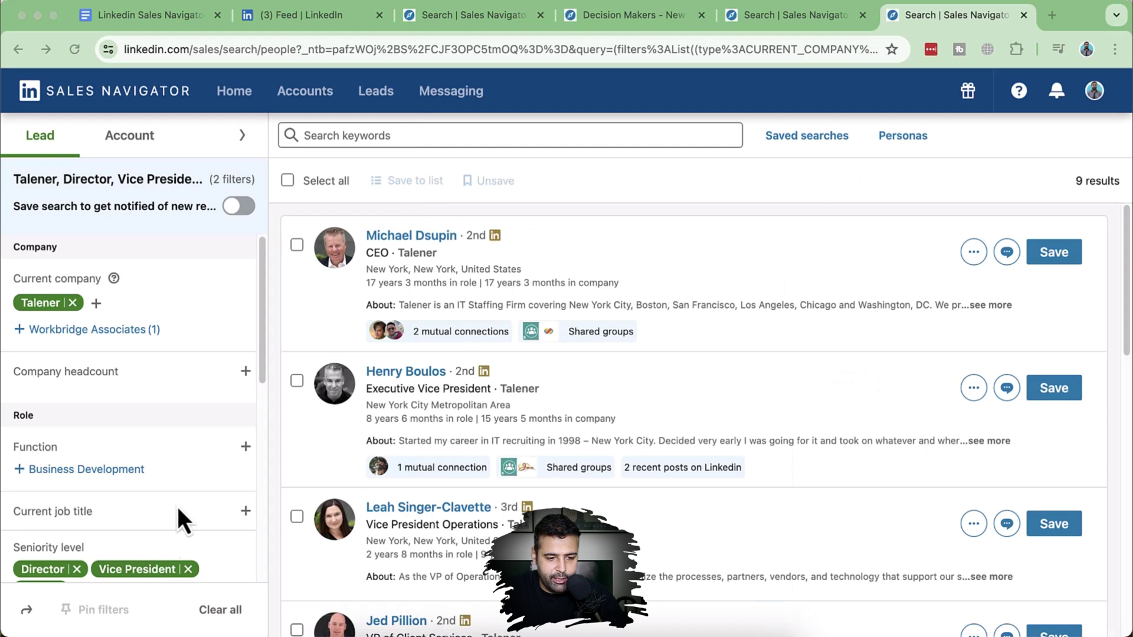
Step: Open the Sales Navigator home page in a new browser tab and browse the alerts about posts shared by saved and suggested leads
super+click(239, 92)
click(939, 14)
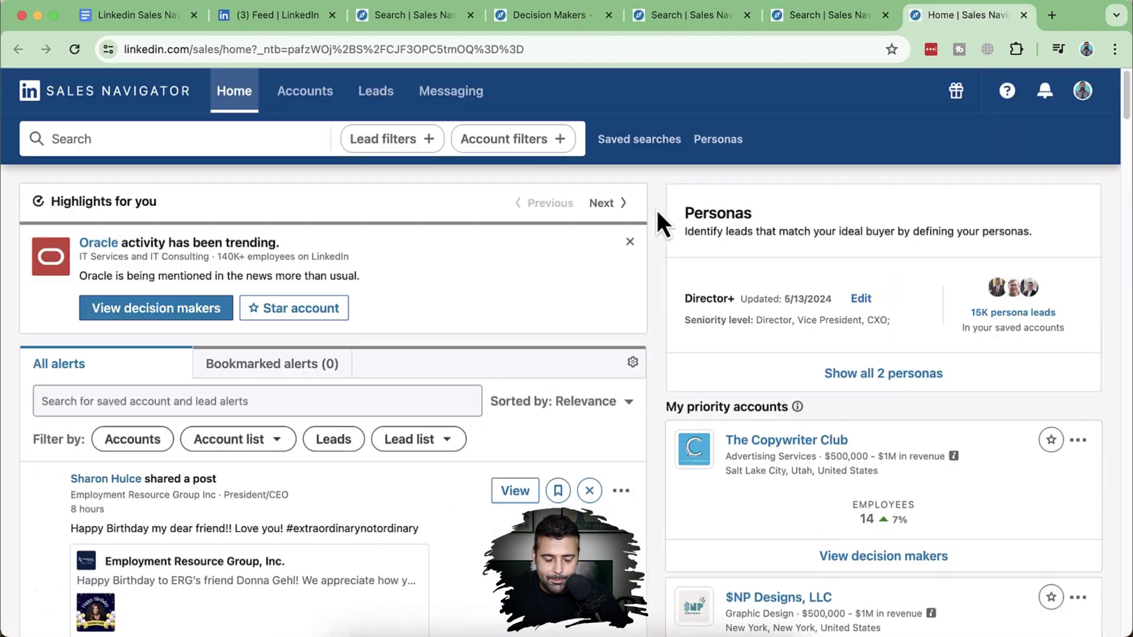
scroll(657, 210, down, 5)
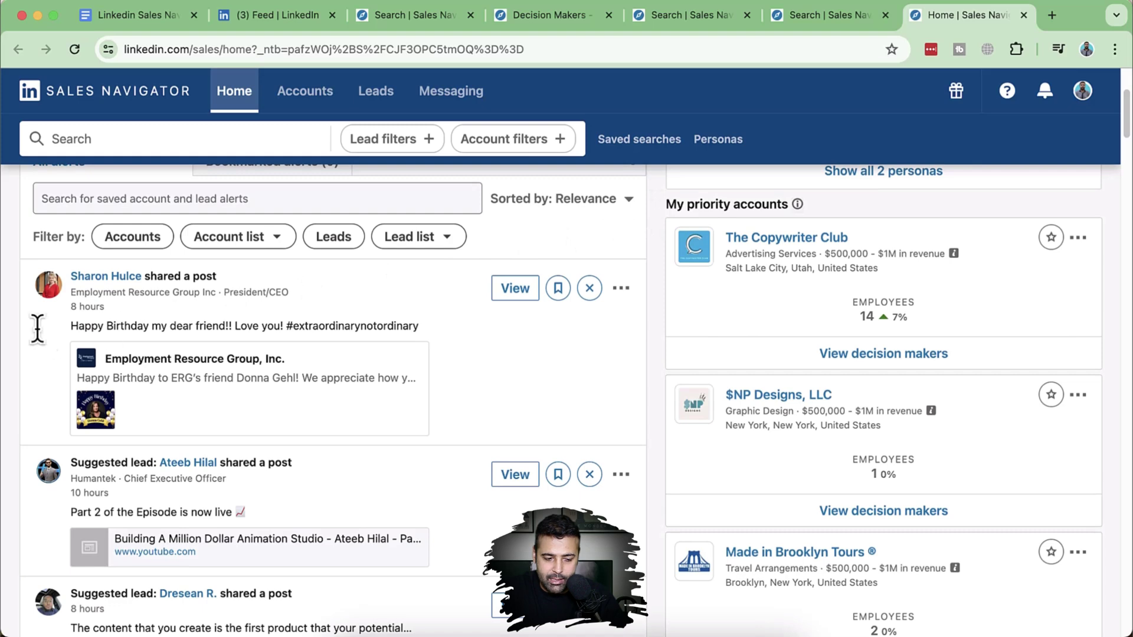
scroll(38, 332, down, 1)
scroll(38, 331, down, 2)
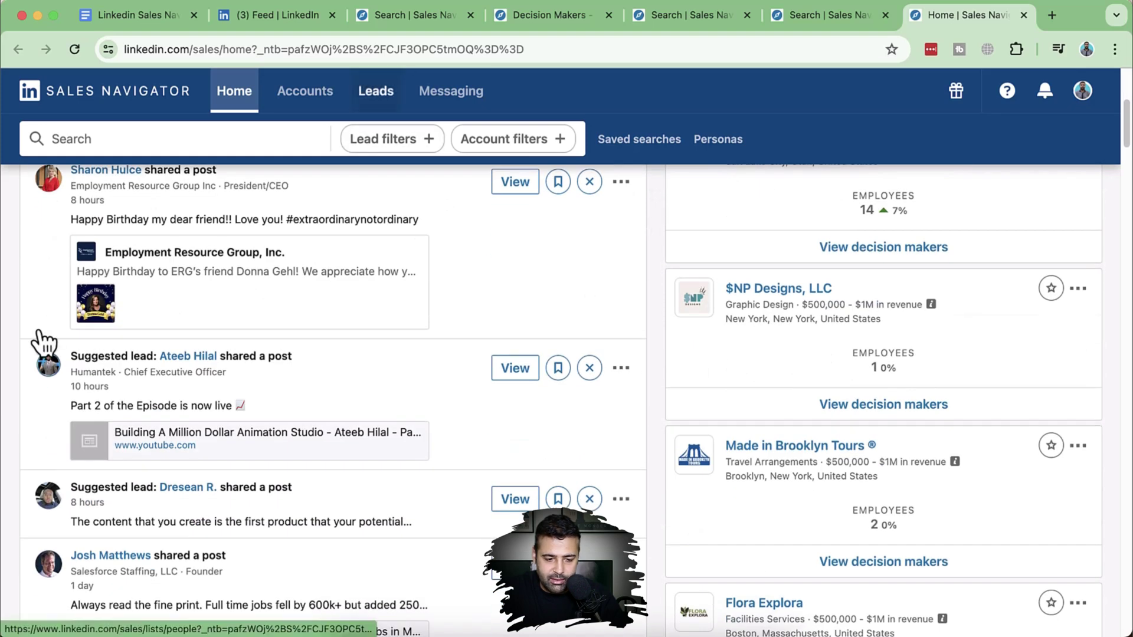
scroll(38, 332, down, 3)
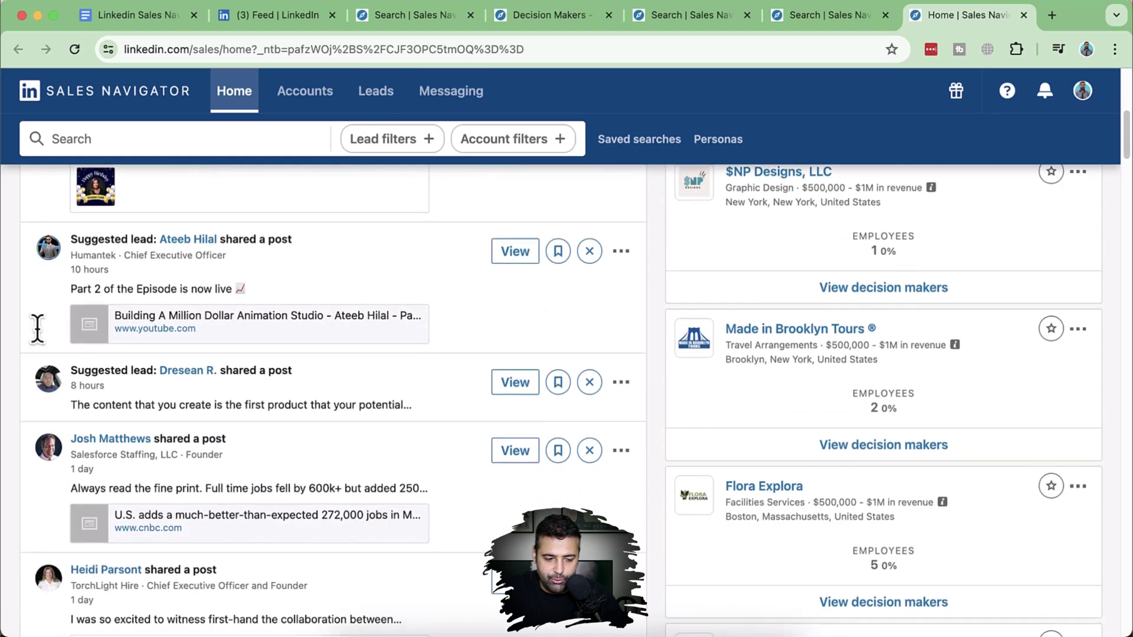
scroll(43, 344, down, 1)
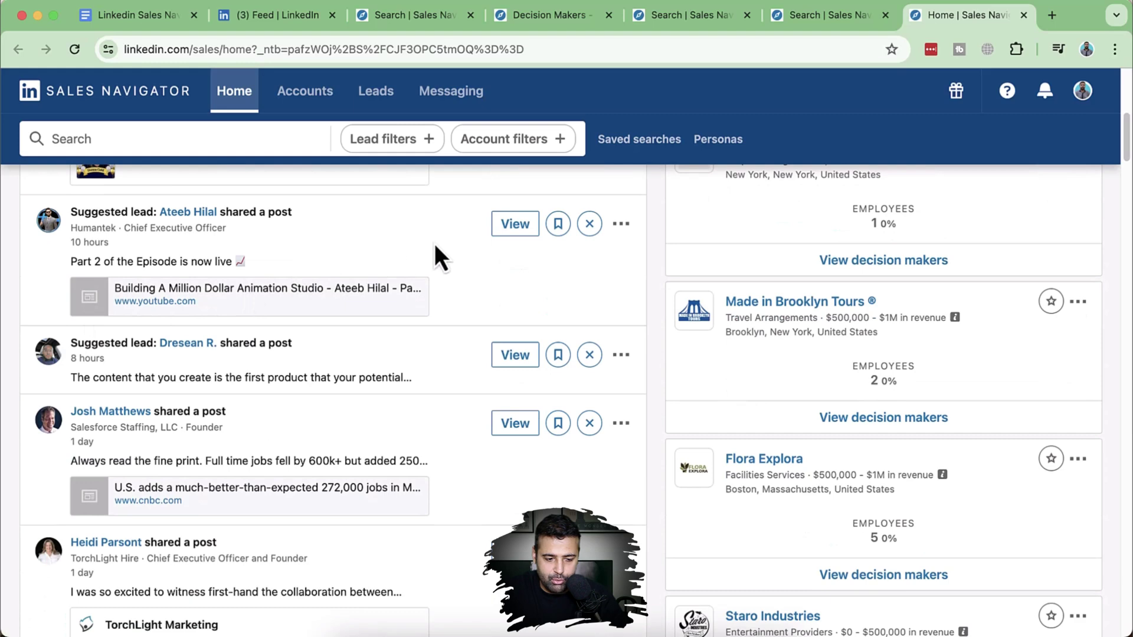
scroll(435, 246, down, 1)
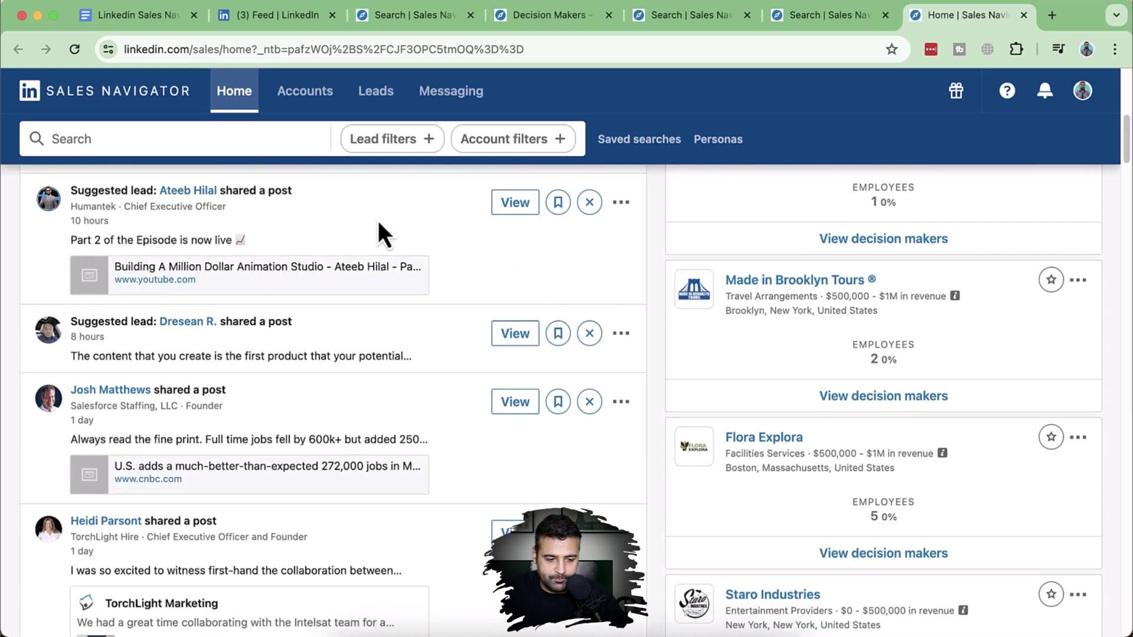
scroll(377, 221, down, 6)
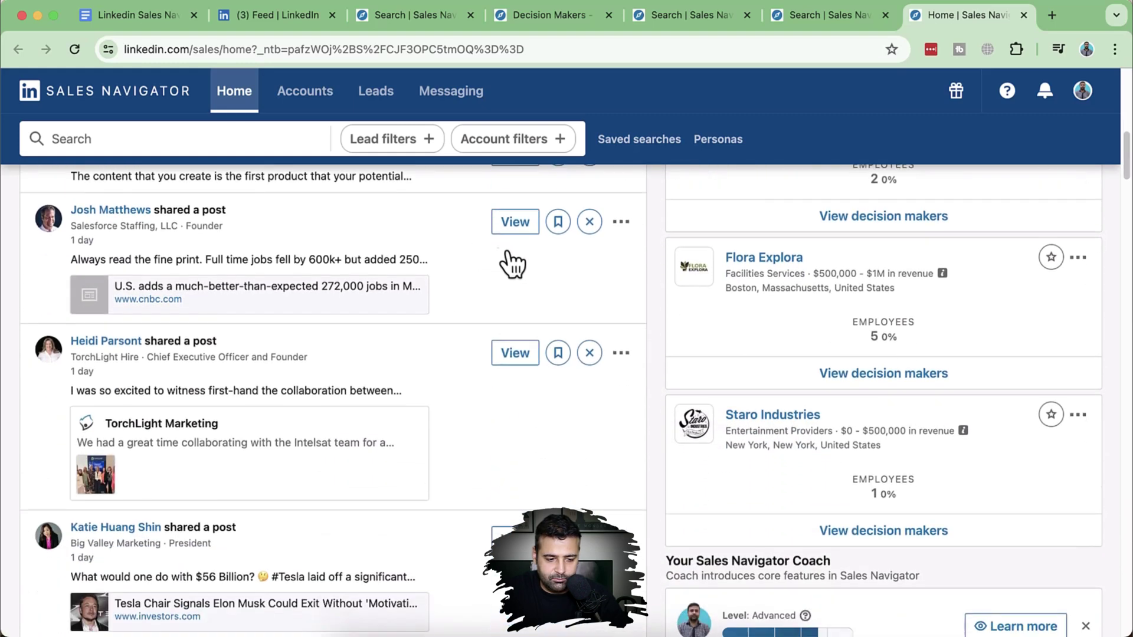
scroll(518, 253, down, 8)
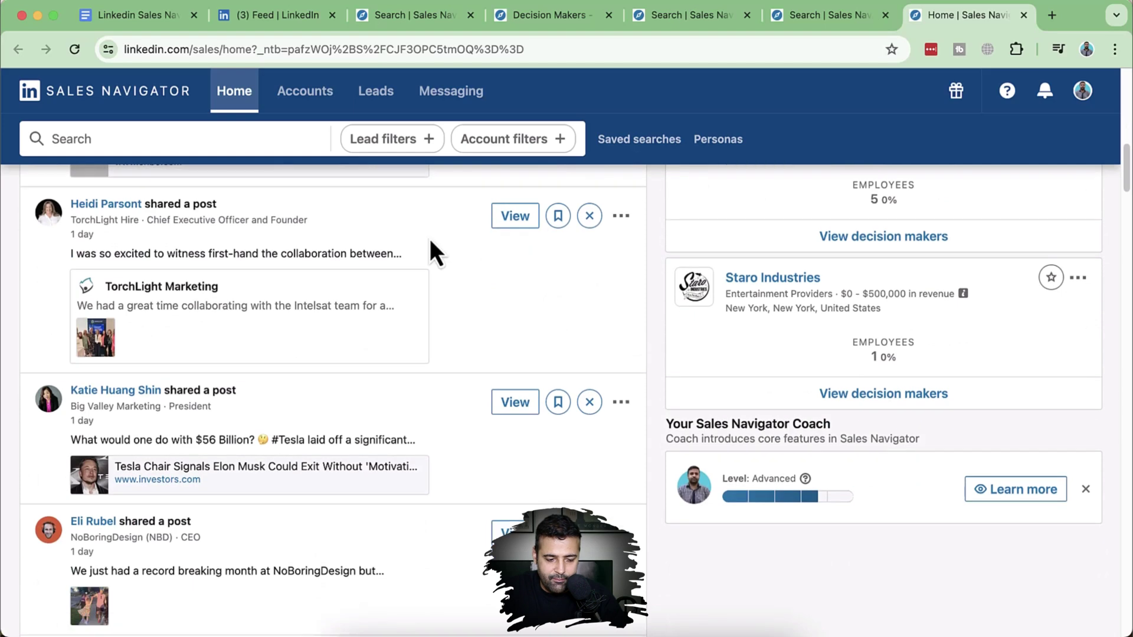
scroll(429, 241, down, 4)
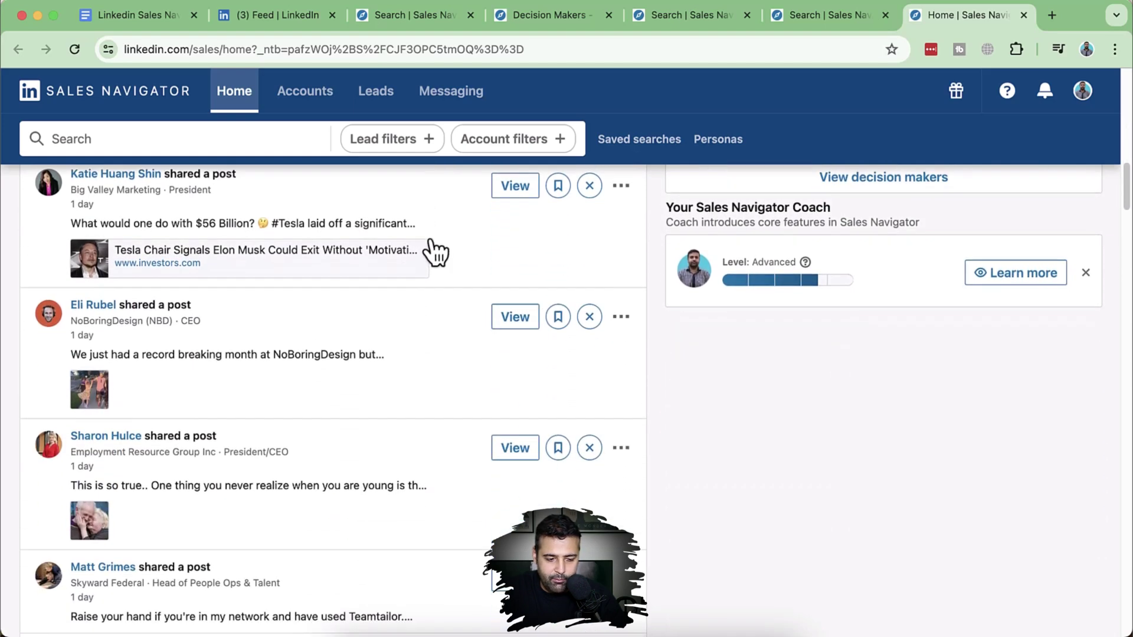
scroll(435, 277, down, 10)
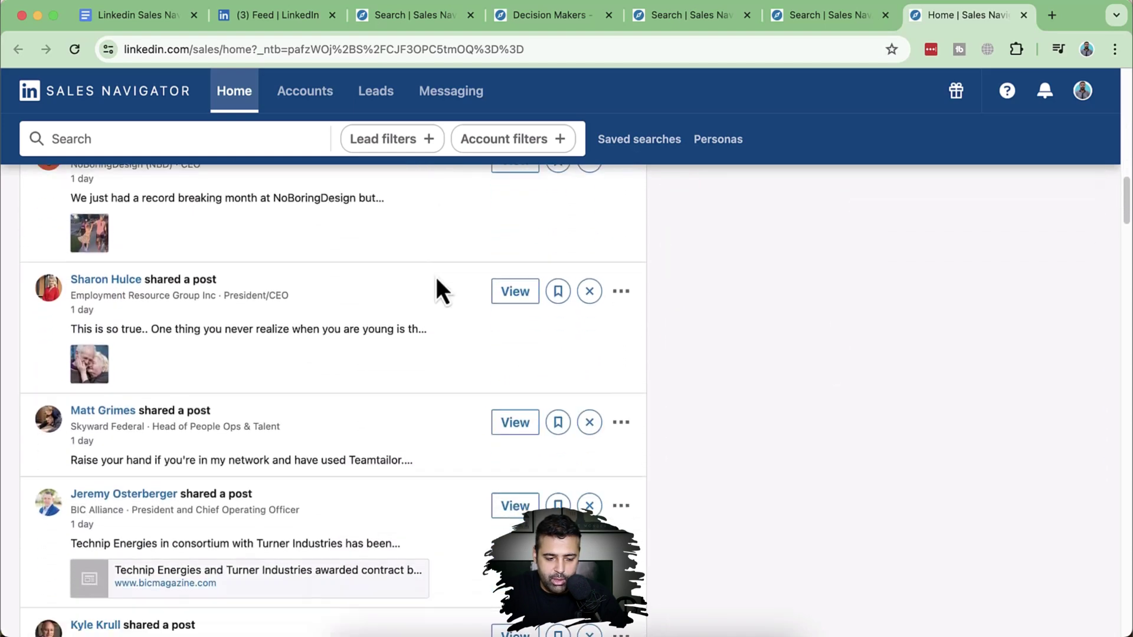
scroll(434, 275, down, 16)
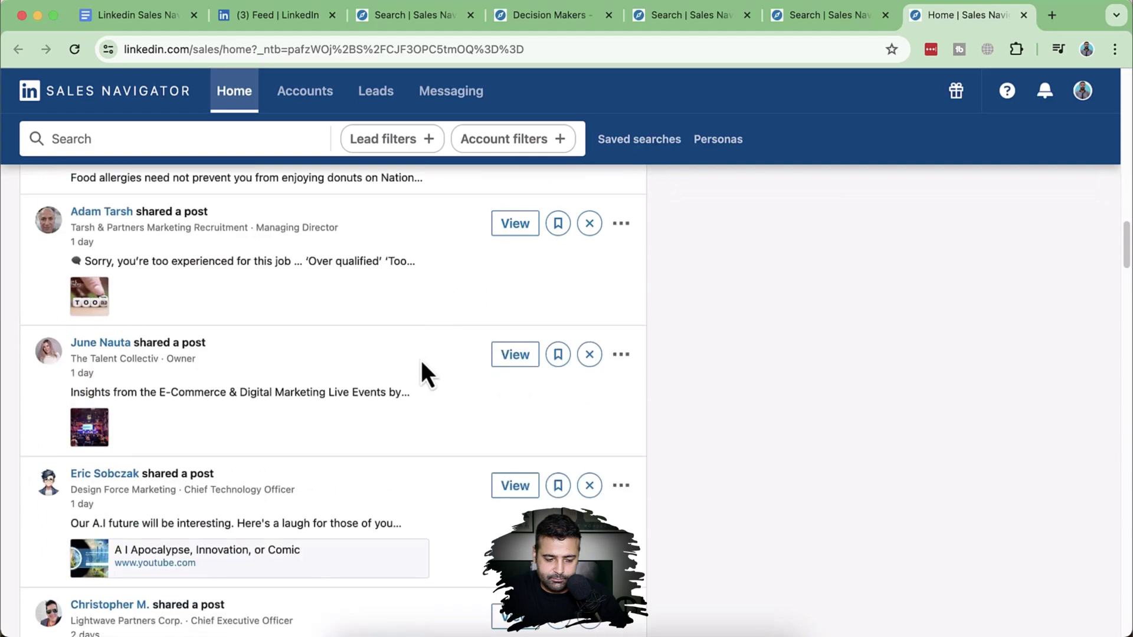
Step: Dismiss the Oracle trending activity card from the home page highlights
scroll(428, 373, up, 15)
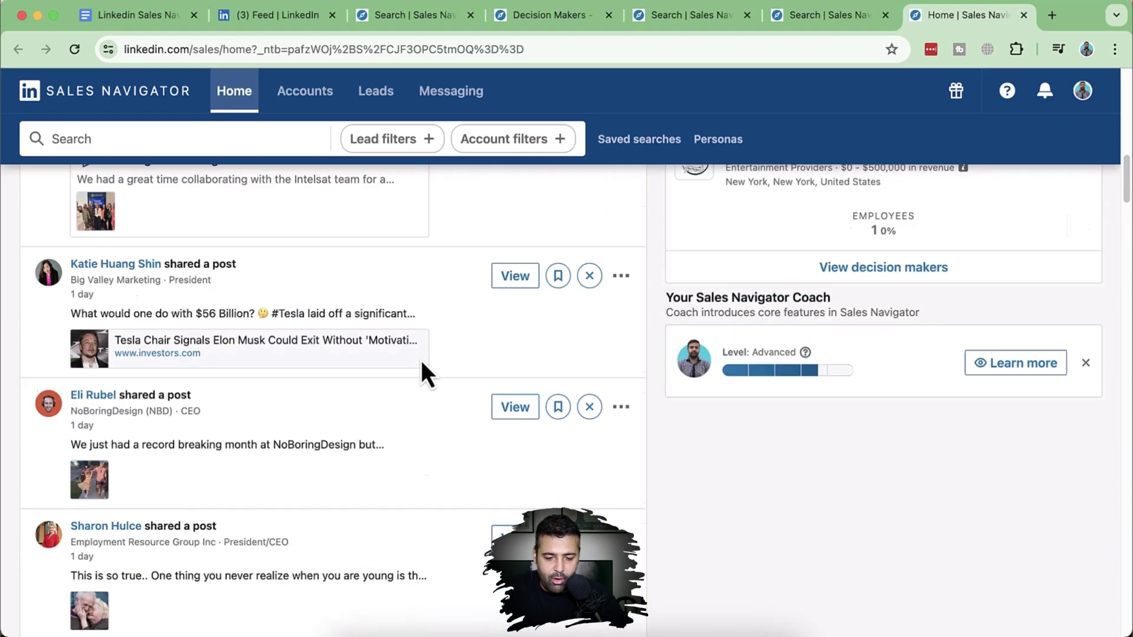
scroll(422, 366, up, 10)
scroll(421, 362, down, 4)
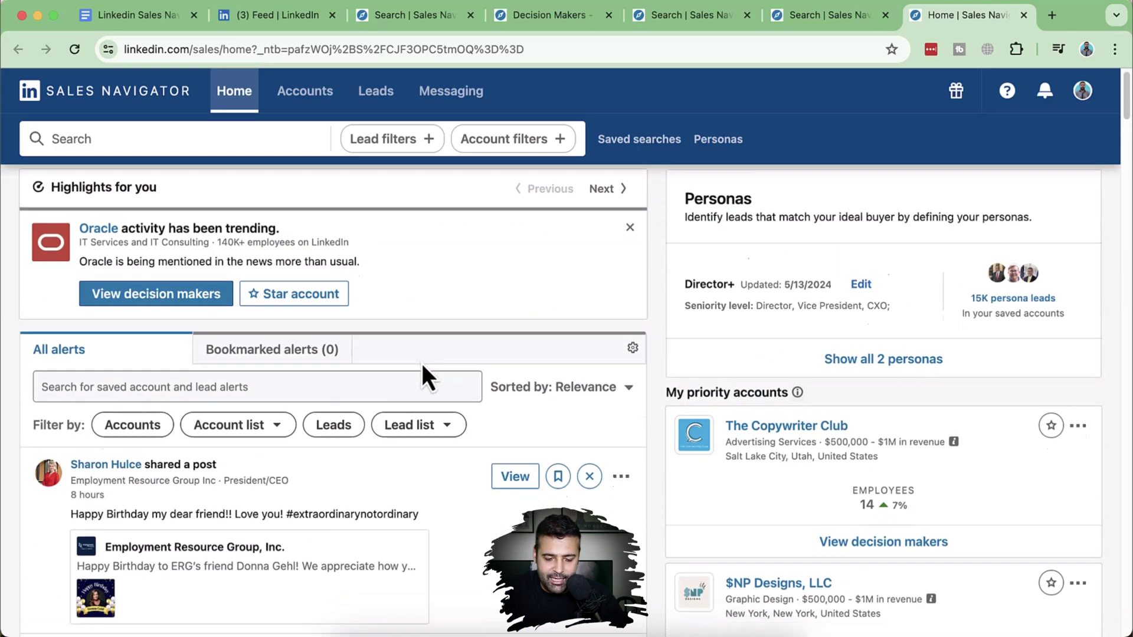
scroll(423, 367, up, 4)
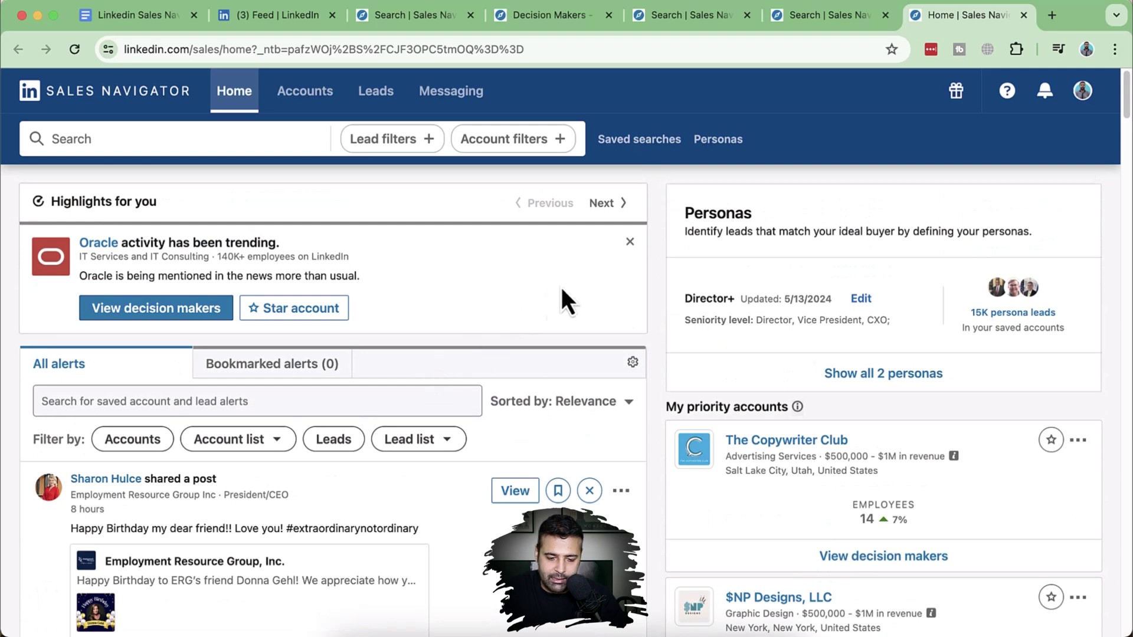
click(630, 242)
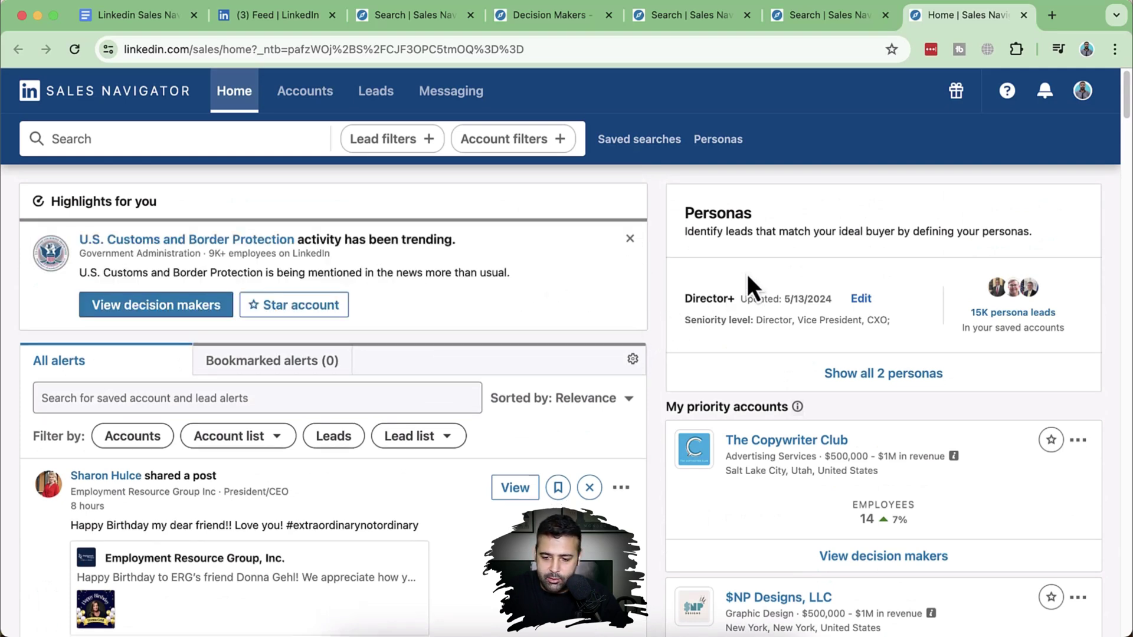
Step: Open the Social Selling Index dashboard in a new browser tab and switch to it
click(1083, 93)
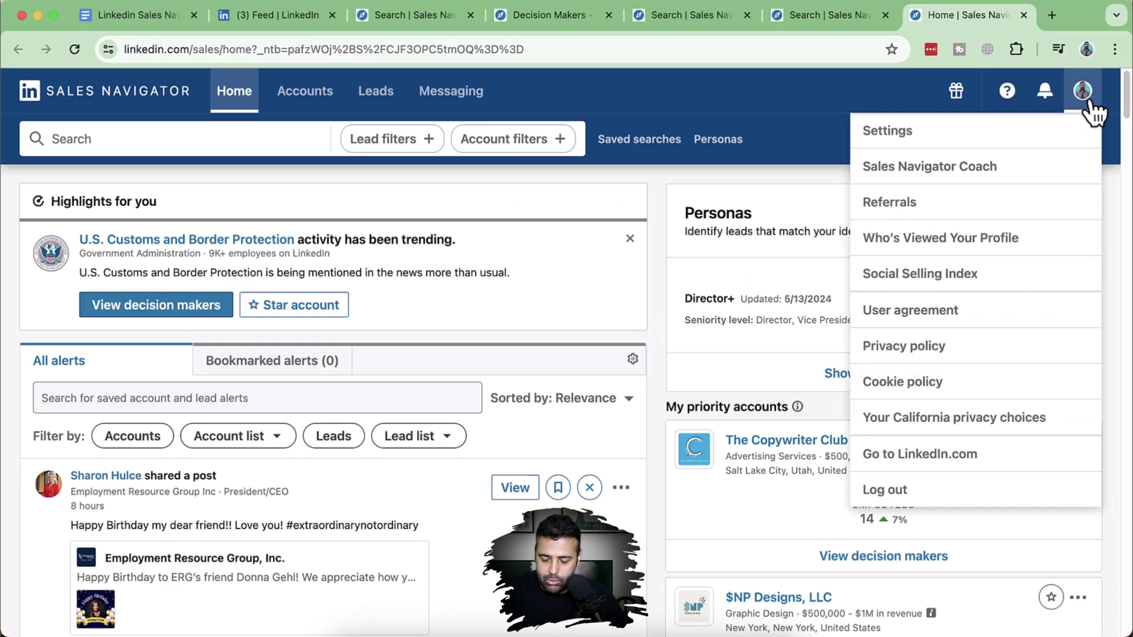
super+click(928, 289)
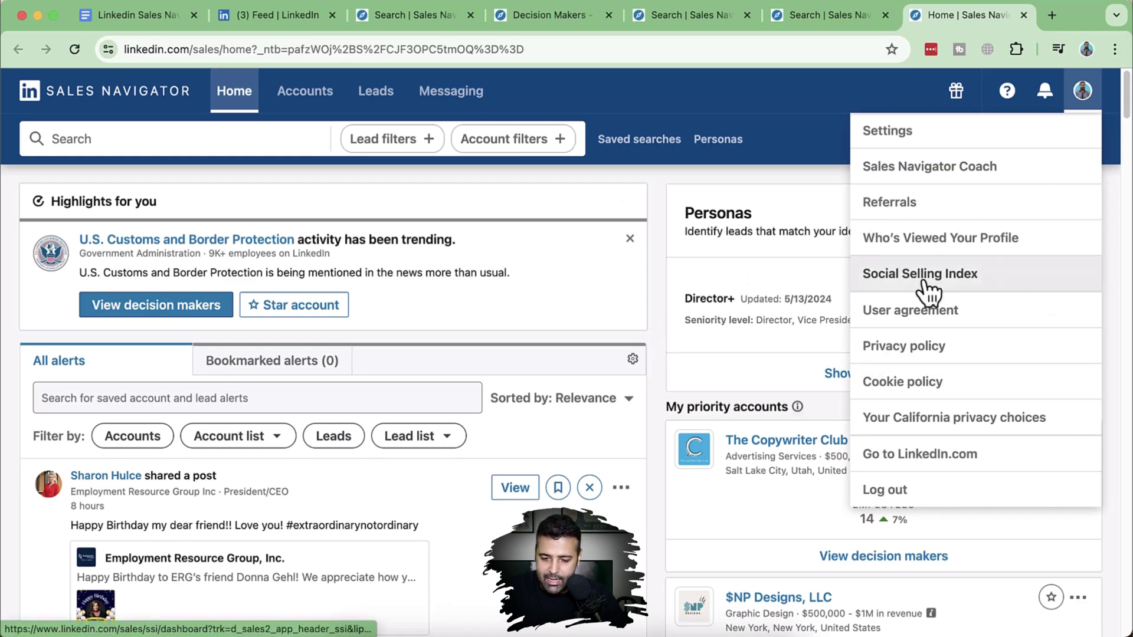
click(954, 17)
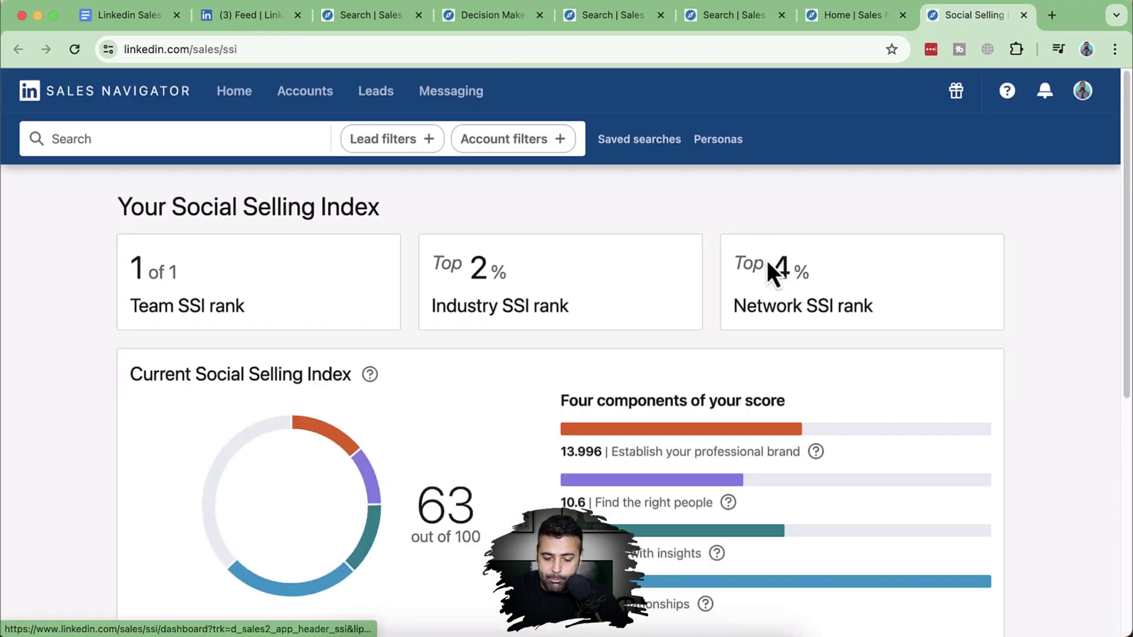
Step: Examine the Social Selling Index ranks, the overall score with its four components, and the team, industry and network comparisons
drag(120, 208, 375, 217)
click(416, 221)
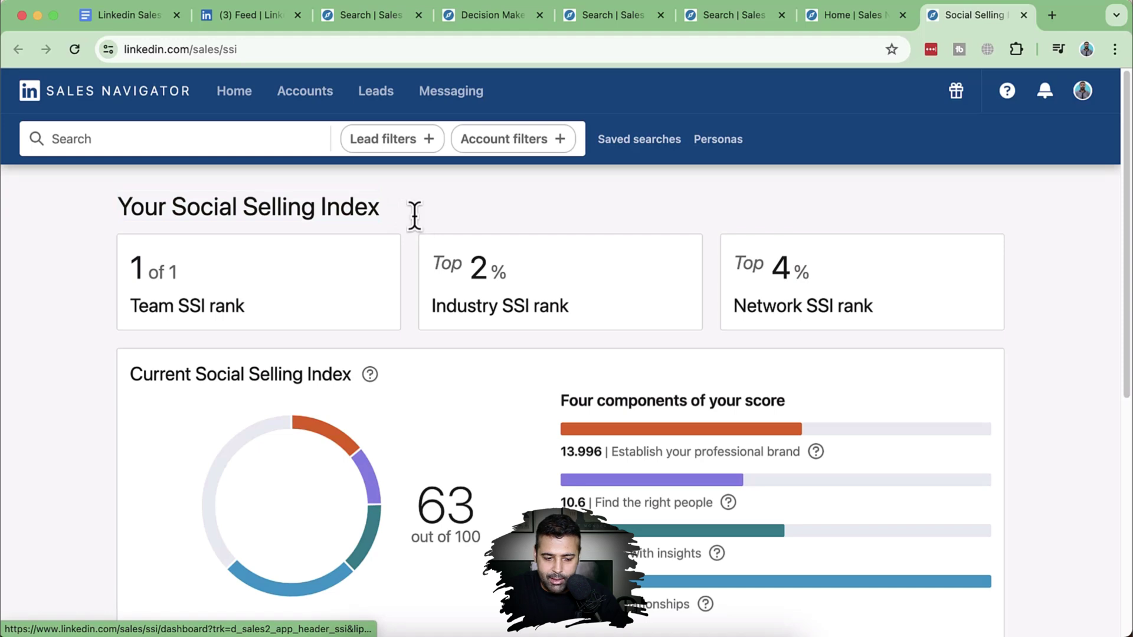
scroll(420, 230, down, 3)
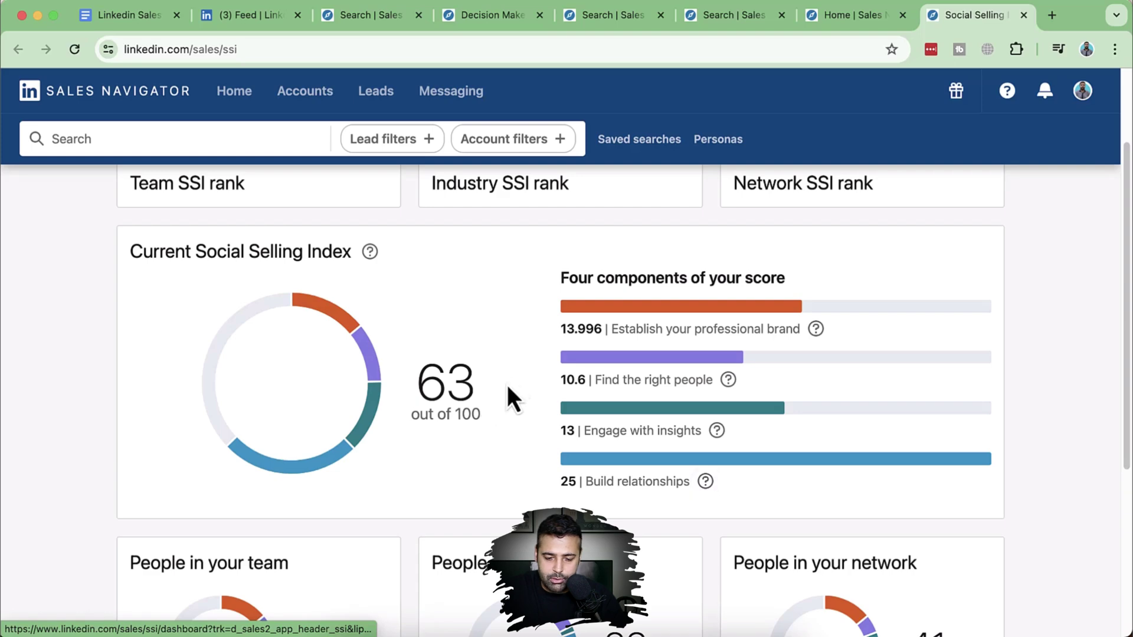
scroll(593, 281, up, 3)
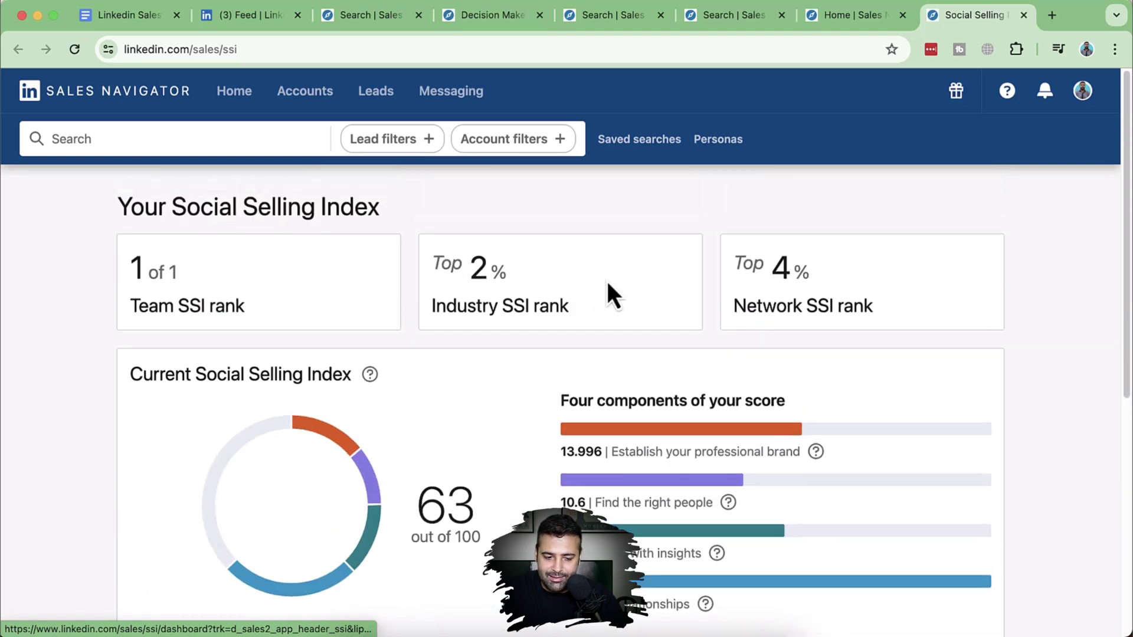
scroll(730, 271, down, 2)
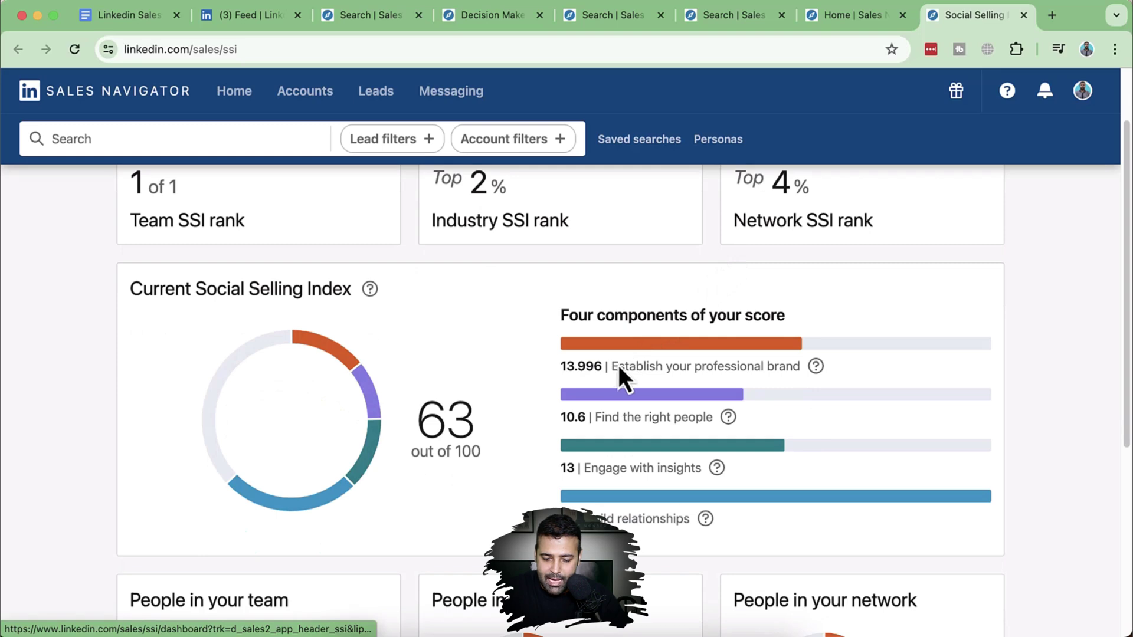
drag(619, 366, 789, 381)
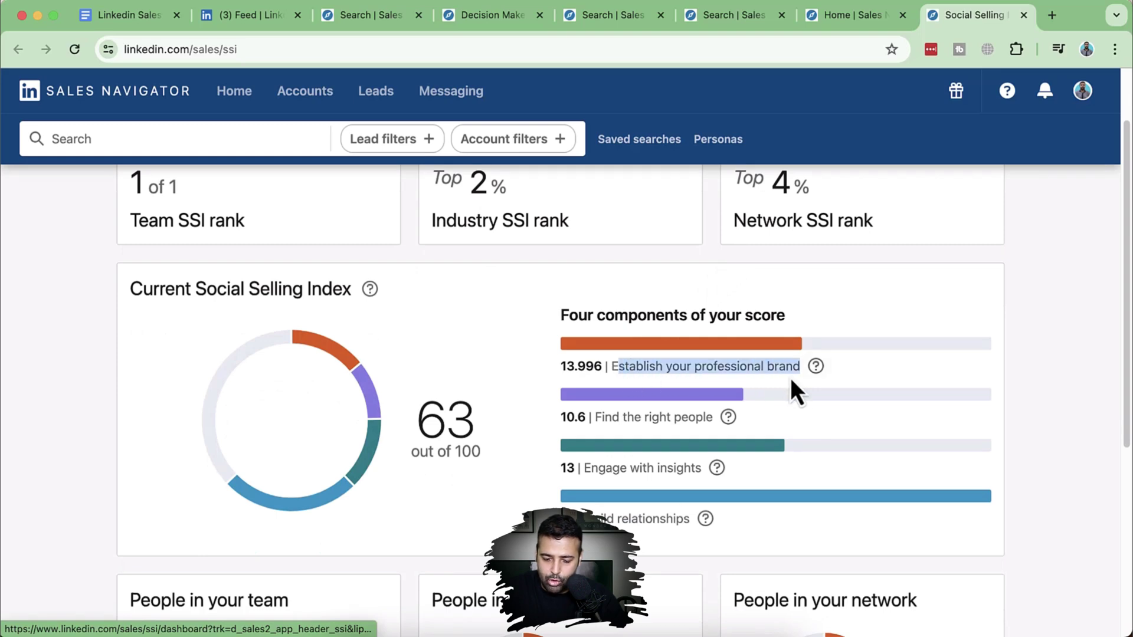
drag(564, 519, 653, 519)
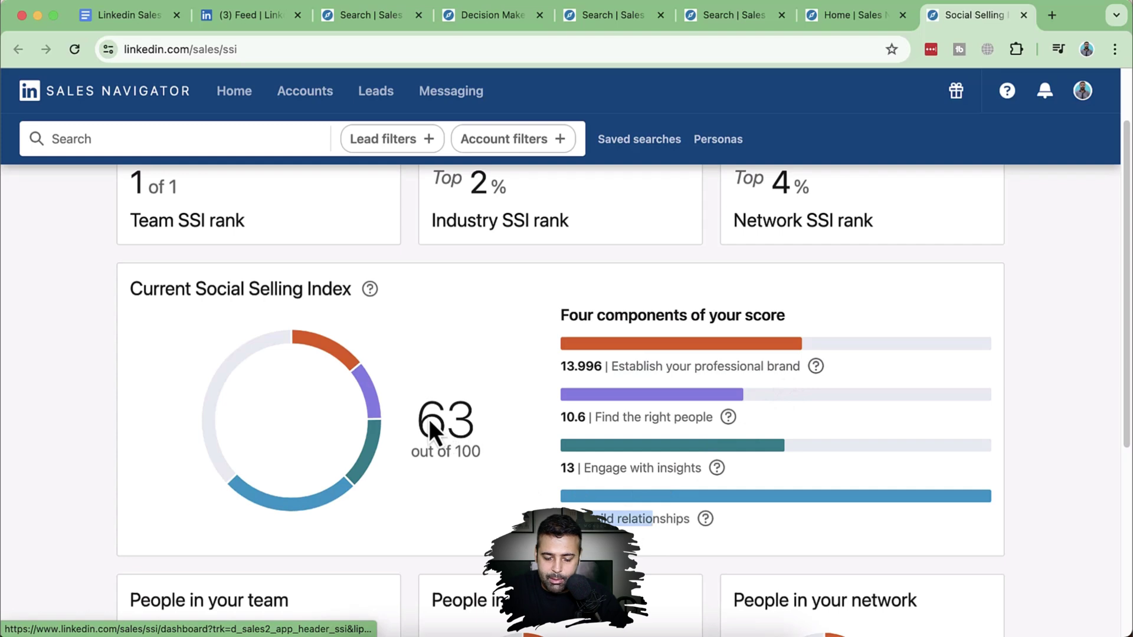
scroll(476, 420, down, 1)
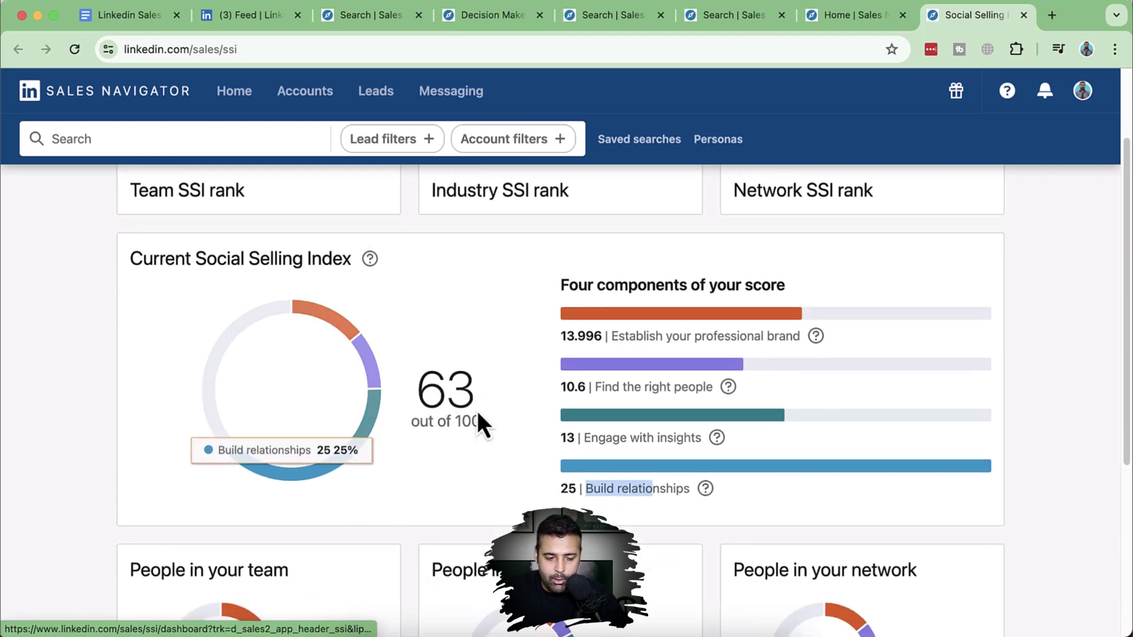
scroll(493, 321, down, 4)
scroll(498, 299, down, 6)
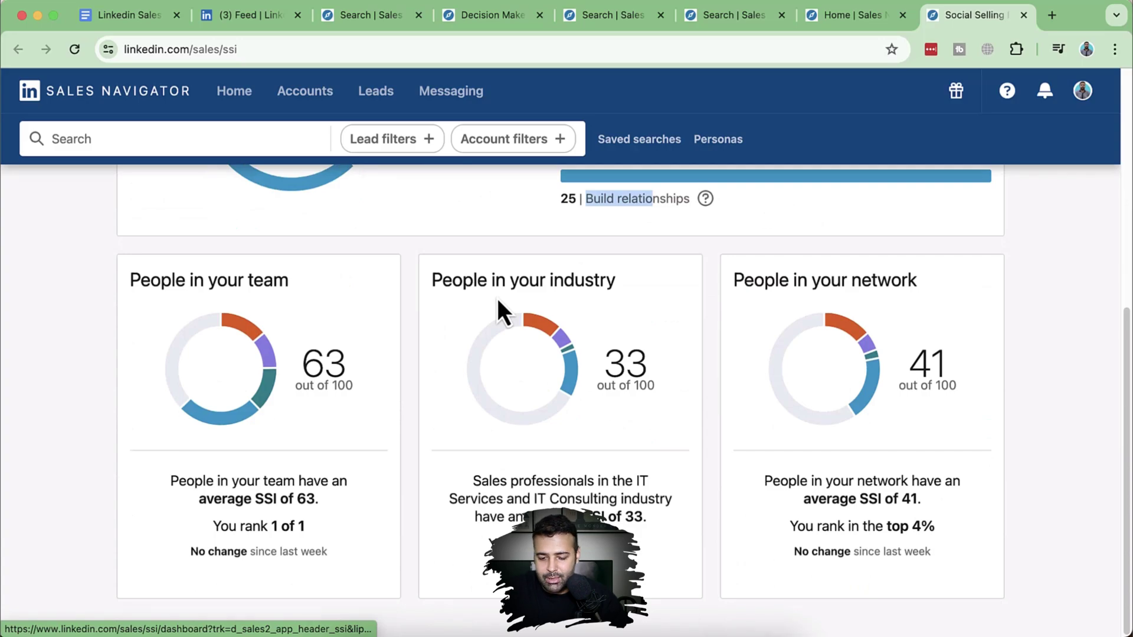
scroll(717, 373, up, 14)
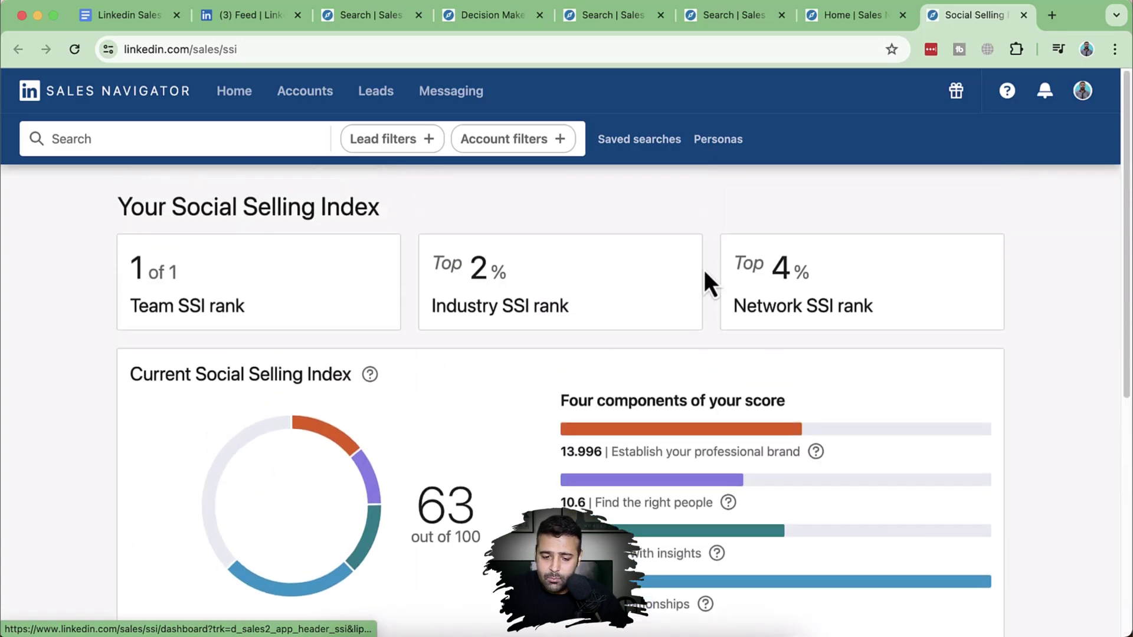